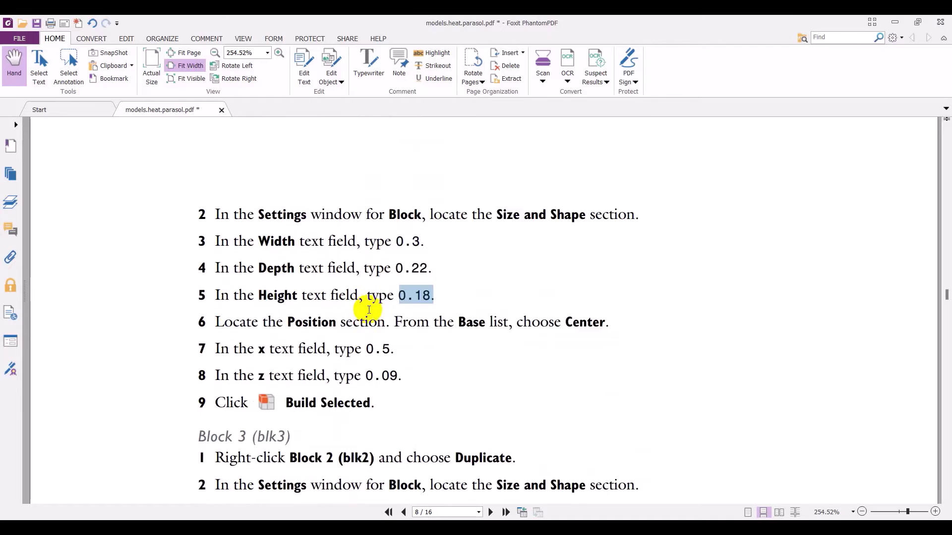
# Step: Switch from the tutorial PDF to COMSOL Multiphysics and duplicate Block 2 in Geometry 1
pyautogui.scroll(-7, 368, 312)
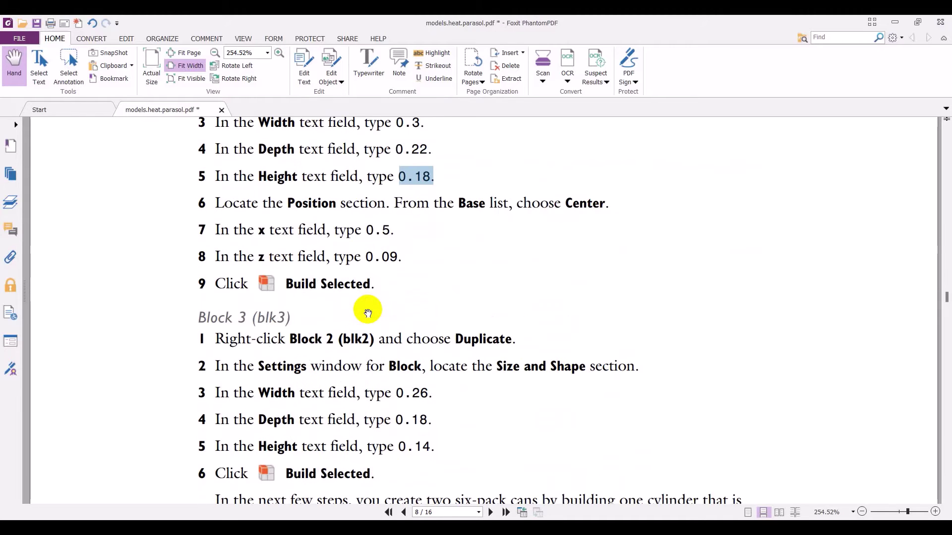
pyautogui.hotkey('alt', 'Tab')
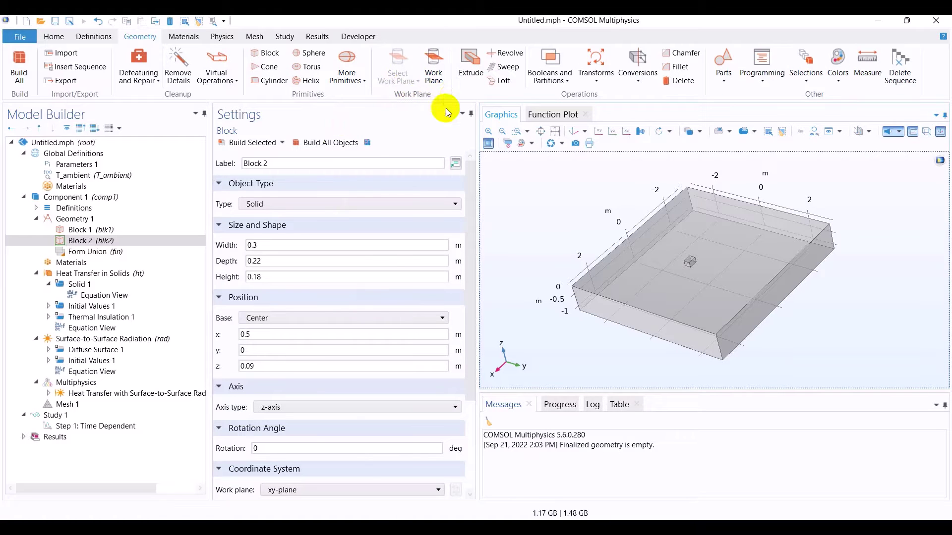
pyautogui.click(138, 241)
pyautogui.rightClick(137, 241)
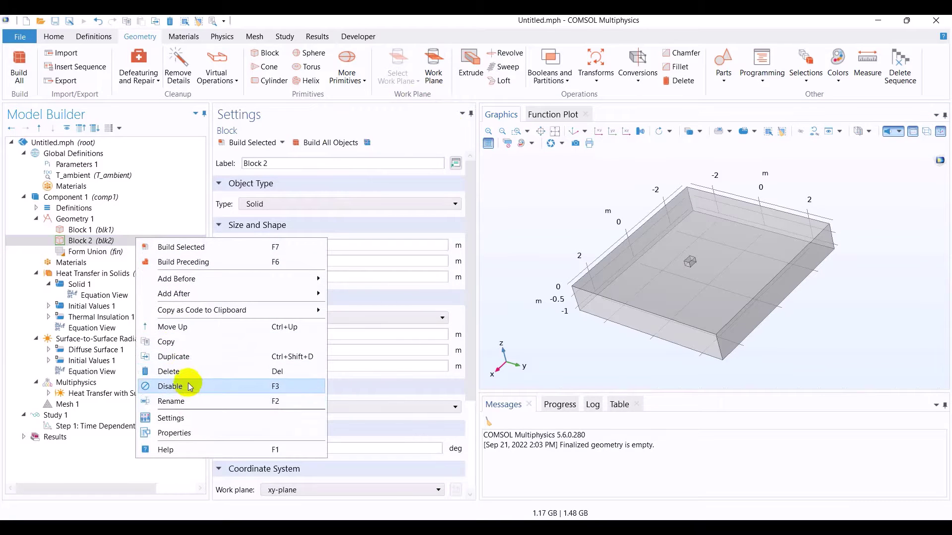
pyautogui.click(187, 356)
# Step: Set the duplicated block's width to 0.26 m, depth to 0.18 m and height to 0.14 m, following the tutorial PDF
pyautogui.hotkey('alt', 'Tab')
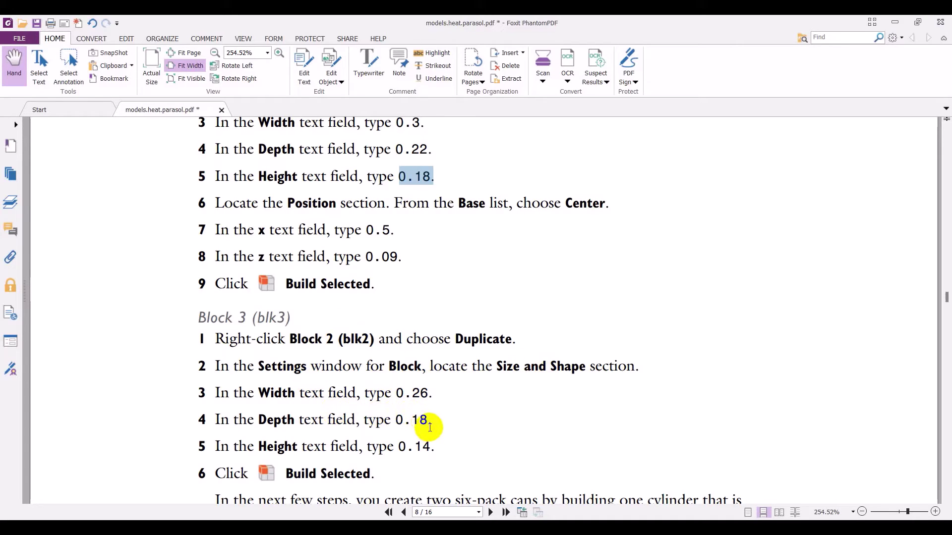
pyautogui.scroll(-1, 404, 407)
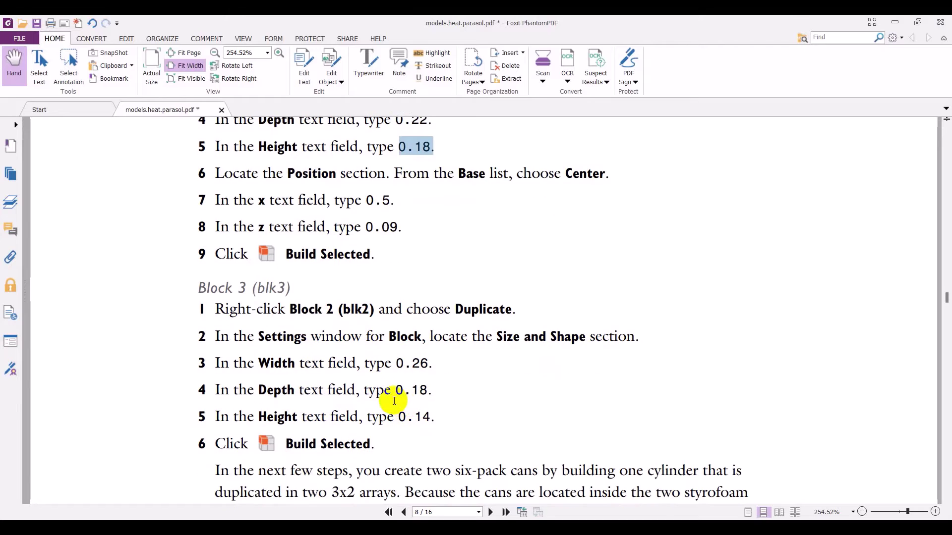
pyautogui.hotkey('alt', 'Tab')
pyautogui.click(280, 245)
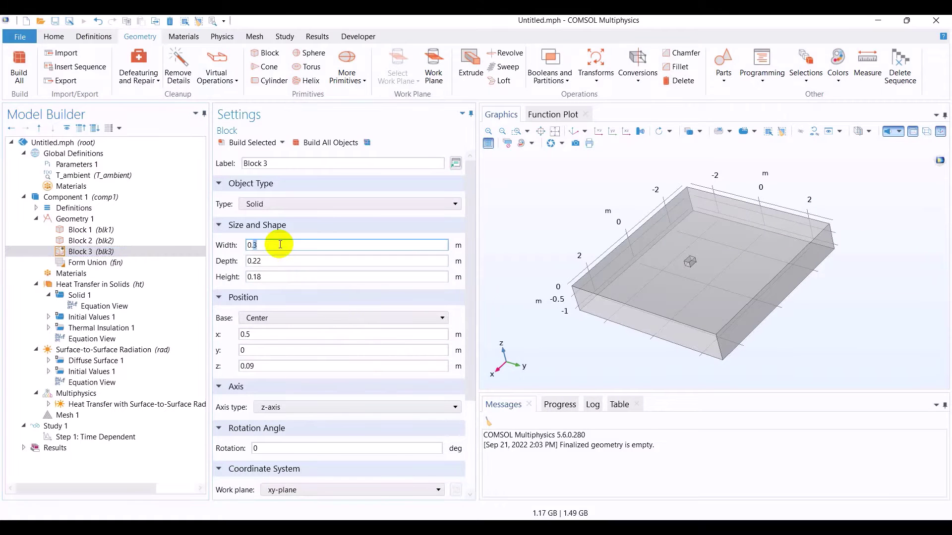
pyautogui.write('0.26')
pyautogui.press('Tab')
pyautogui.write('0.18')
pyautogui.press('Tab')
pyautogui.write('0.14')
pyautogui.hotkey('alt', 'Tab')
pyautogui.hotkey('alt', 'Tab')
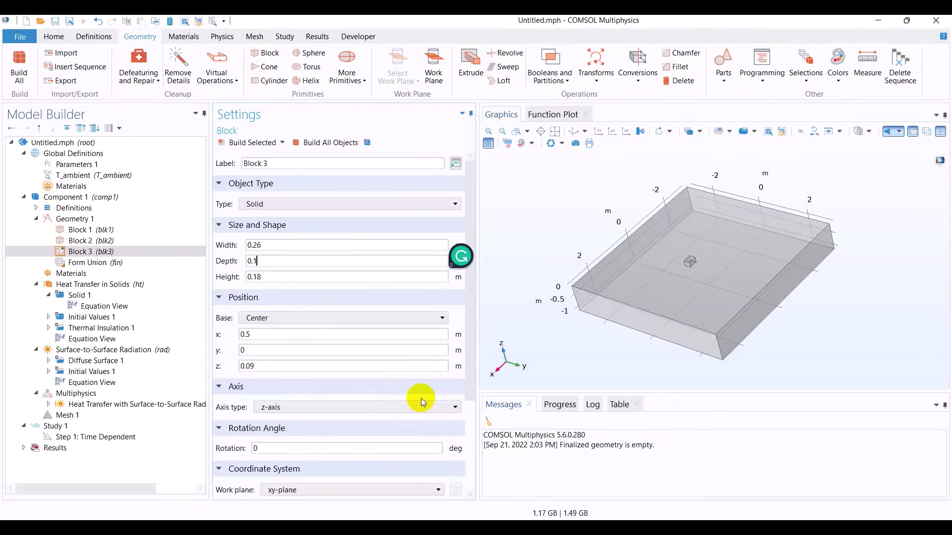
pyautogui.hotkey('alt', 'Tab')
pyautogui.hotkey('alt', 'Tab')
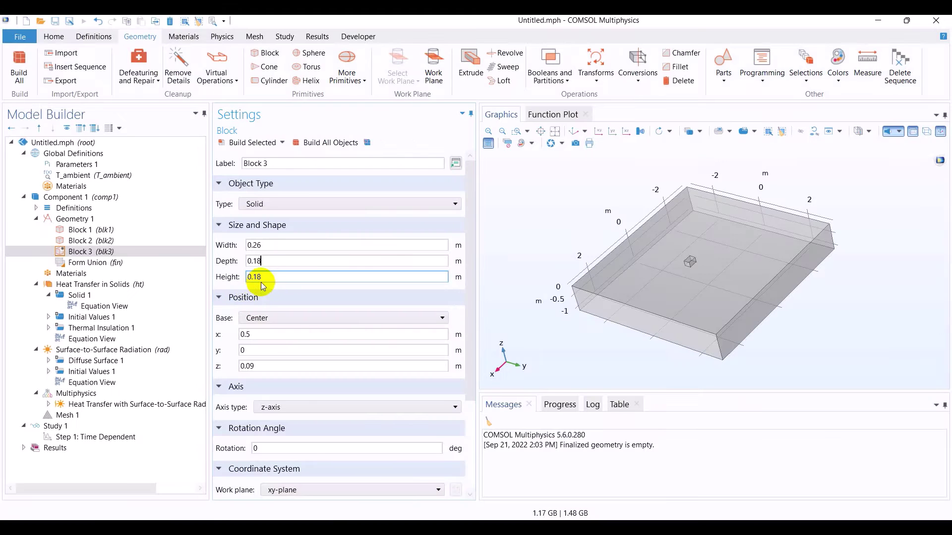
# Step: Review the Block 3 instructions in the tutorial PDF, and build the duplicated block in COMSOL Multiphysics
pyautogui.hotkey('alt', 'Tab')
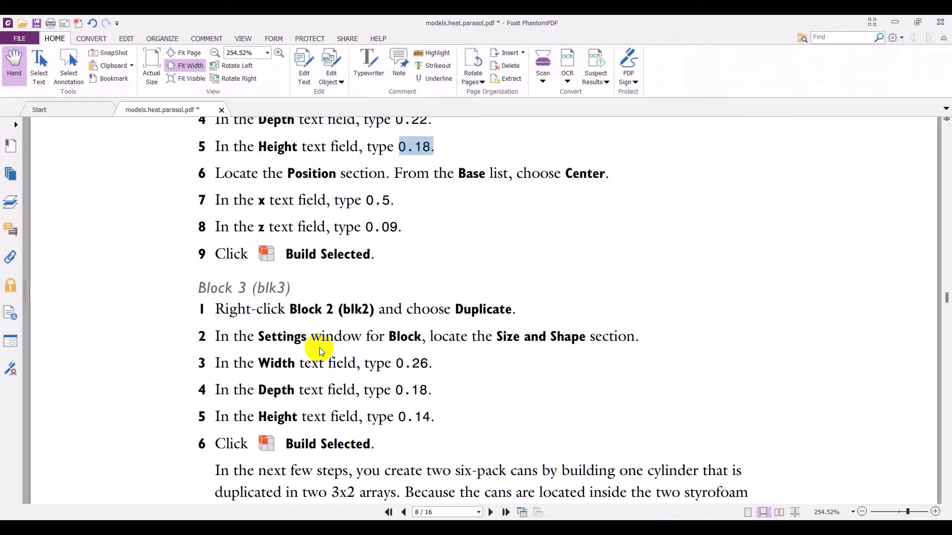
pyautogui.scroll(-3, 366, 397)
pyautogui.scroll(-2, 366, 397)
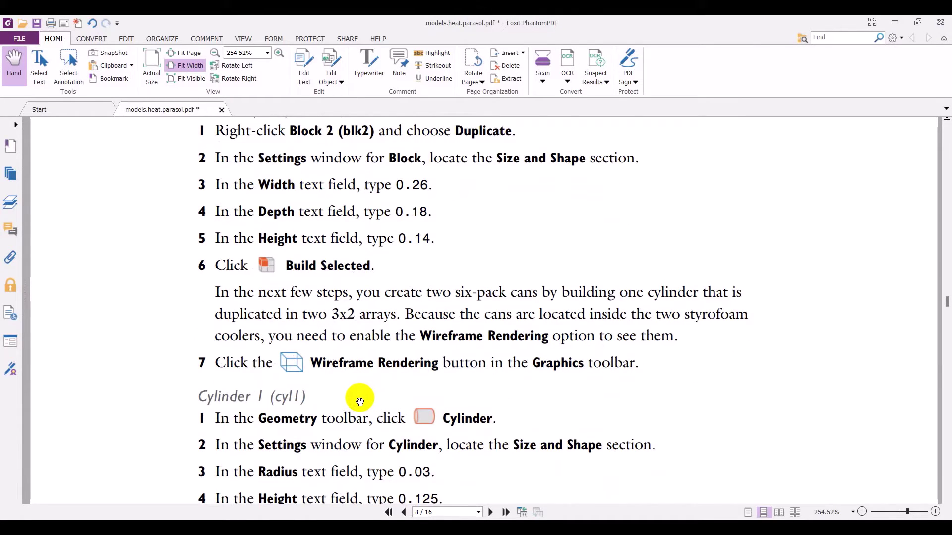
pyautogui.scroll(-1, 360, 401)
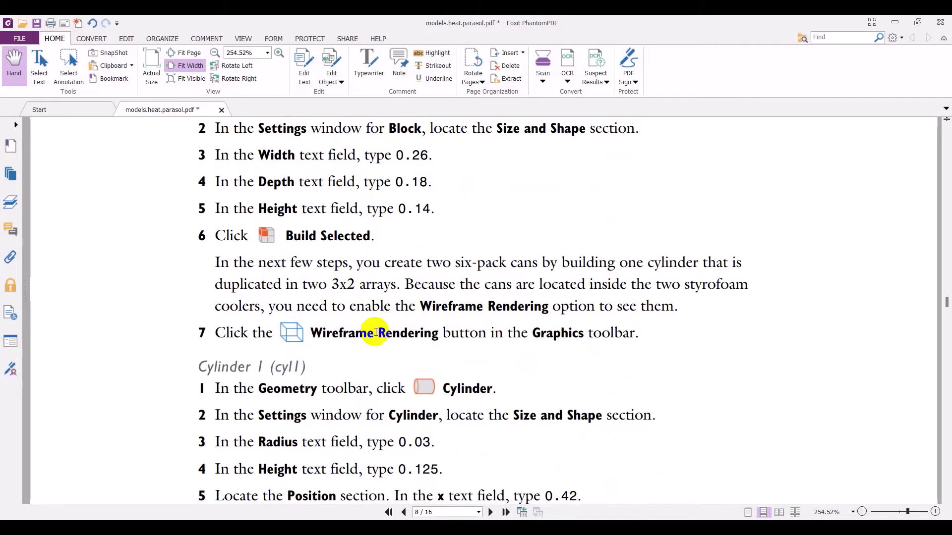
pyautogui.scroll(1, 345, 234)
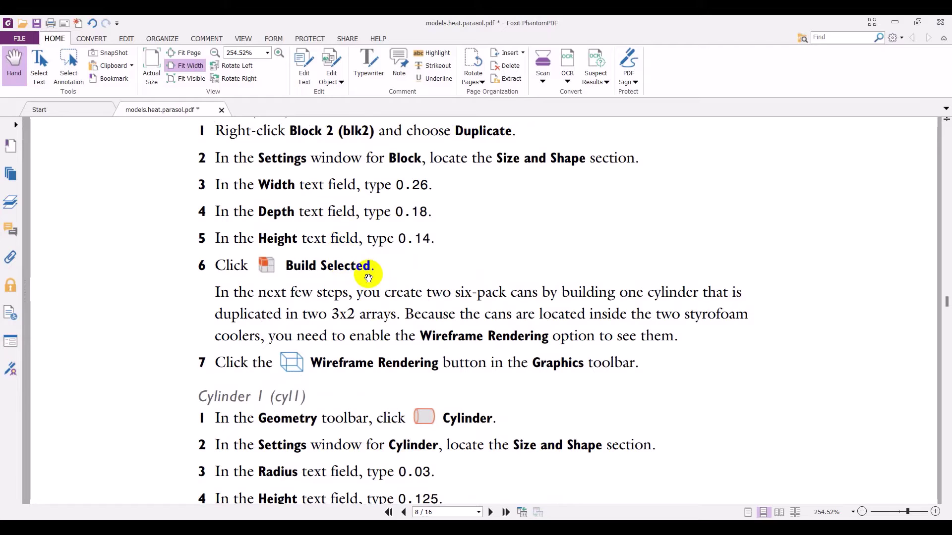
pyautogui.hotkey('alt', 'Tab')
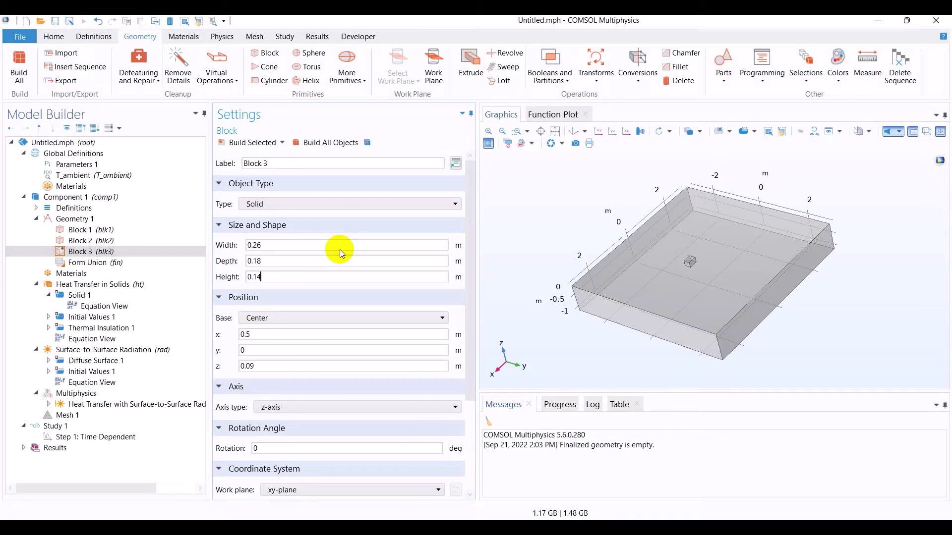
pyautogui.click(247, 143)
# Step: Examine the two nested small blocks up close from several angles, and return to a view of the full geometry
pyautogui.moveTo(616, 304); pyautogui.dragTo(620, 342)
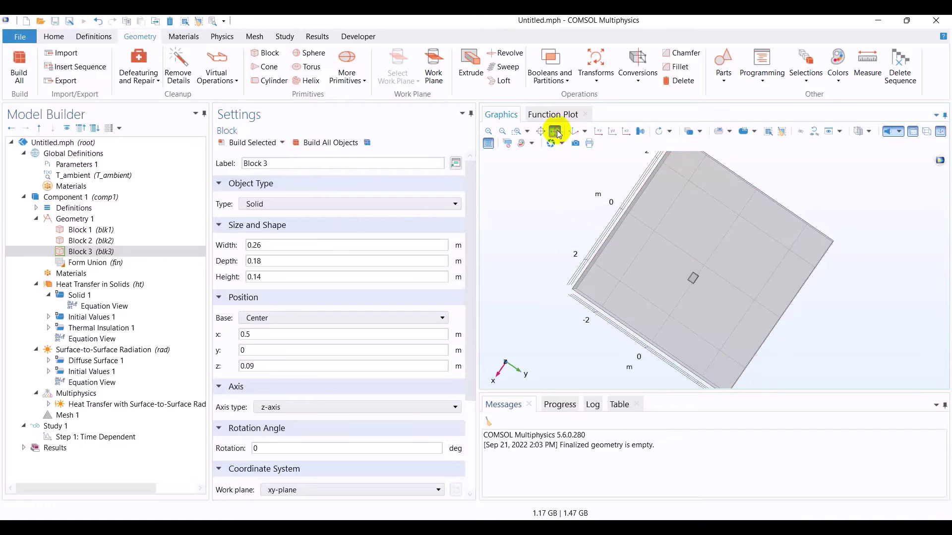
pyautogui.click(555, 131)
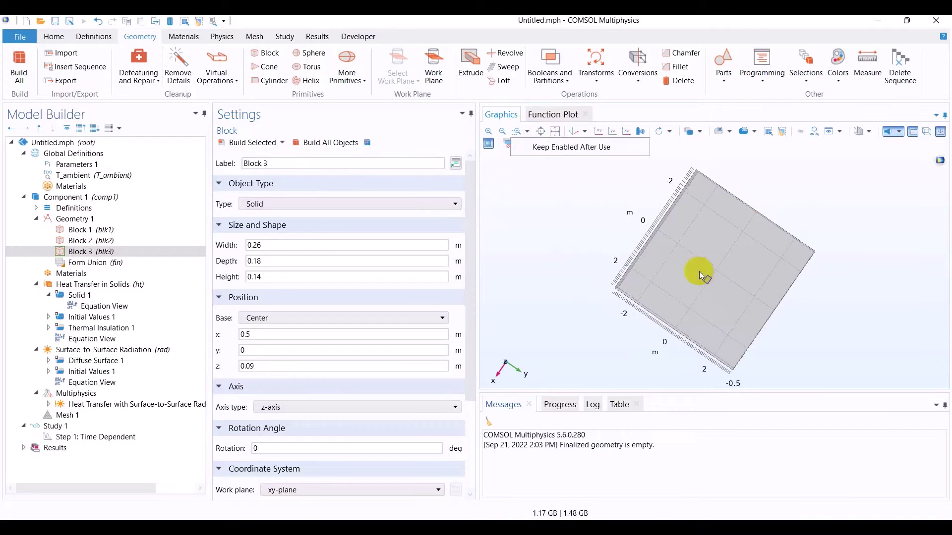
pyautogui.click(517, 131)
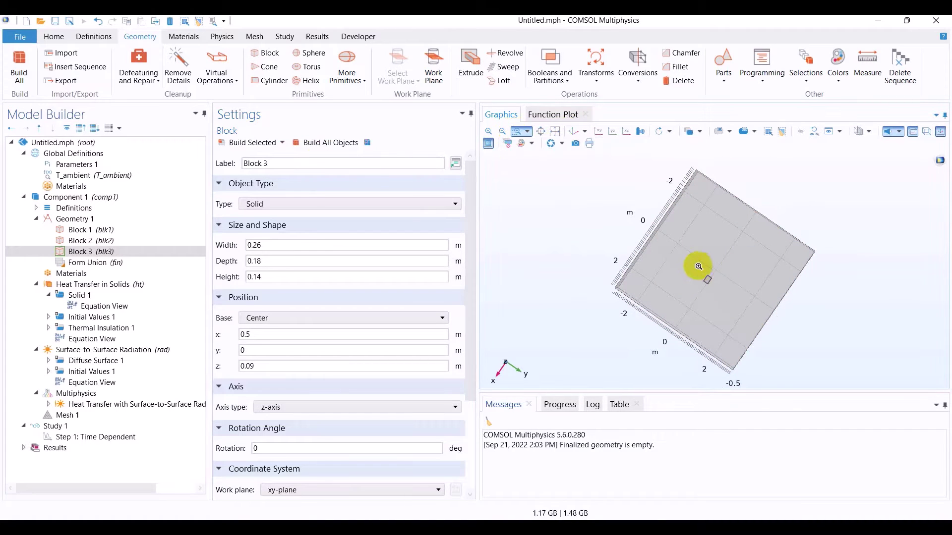
pyautogui.moveTo(698, 267); pyautogui.dragTo(749, 307)
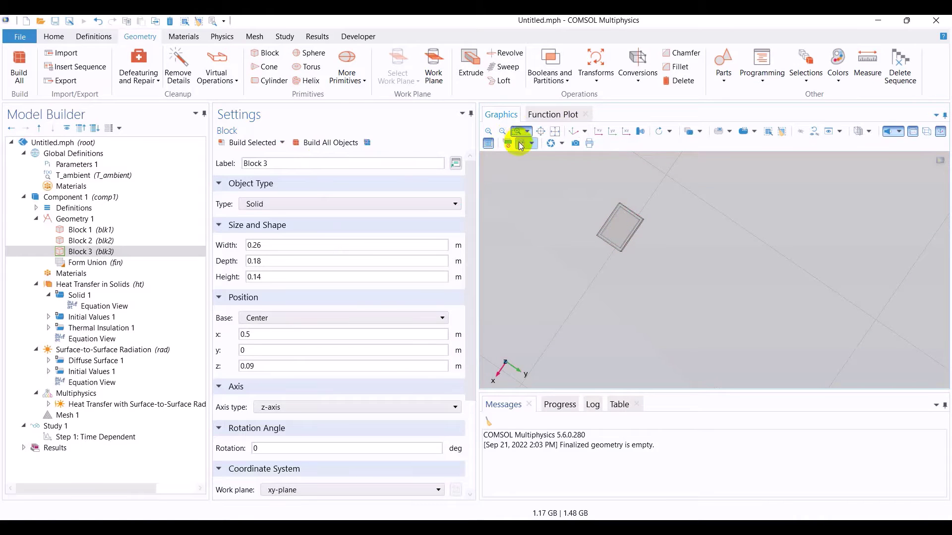
pyautogui.moveTo(591, 198); pyautogui.dragTo(694, 276)
pyautogui.moveTo(633, 289); pyautogui.dragTo(552, 198)
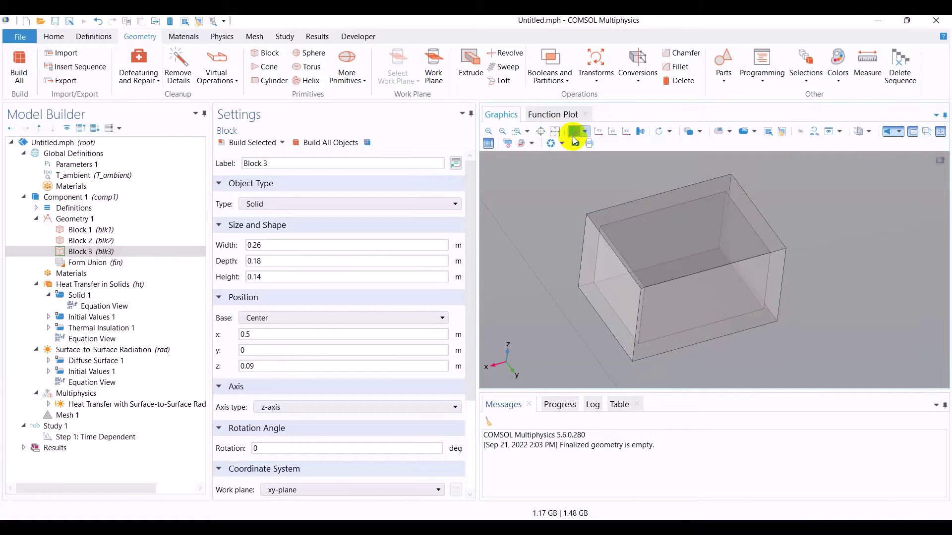
pyautogui.click(553, 133)
# Step: Switch to Foxit PhantomPDF and read the instructions from Cylinder 1 through the Beverage Can Walls and Irradiated Surfaces selections
pyautogui.hotkey('alt', 'Tab')
pyautogui.scroll(-5, 496, 322)
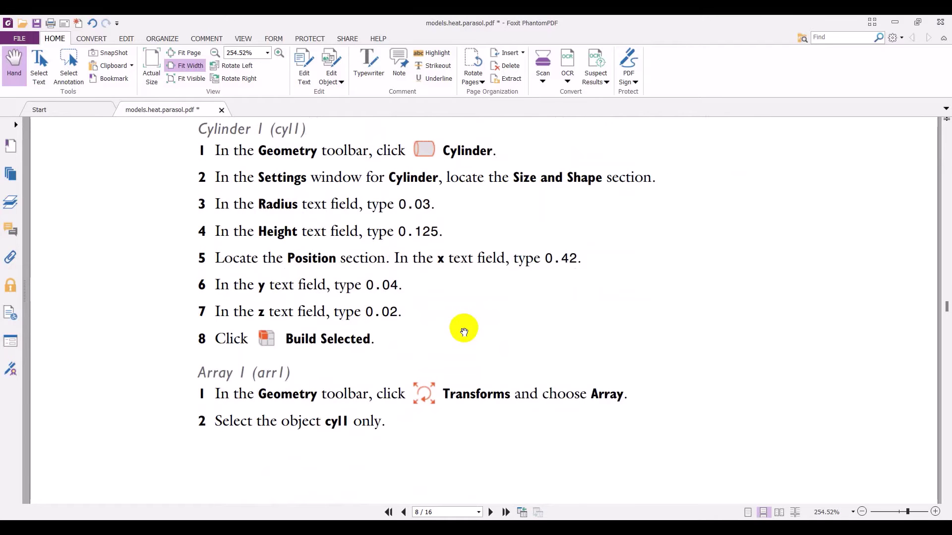
pyautogui.scroll(1, 476, 325)
pyautogui.scroll(-12, 481, 328)
pyautogui.scroll(-12, 480, 331)
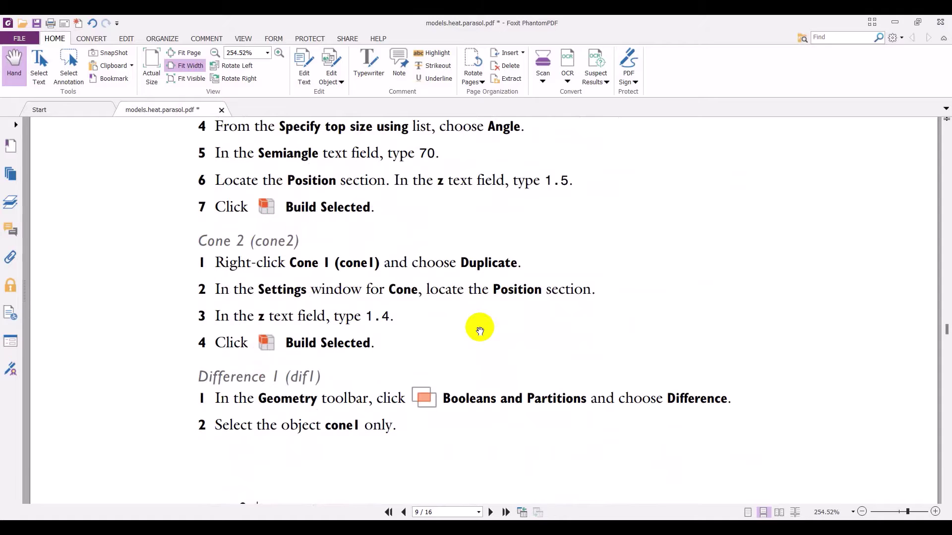
pyautogui.scroll(-3, 480, 330)
pyautogui.scroll(-7, 480, 330)
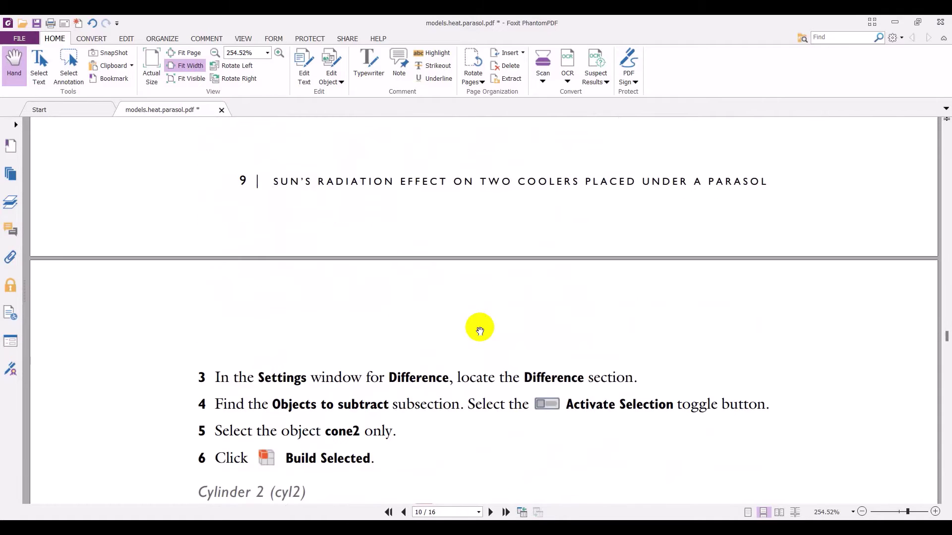
pyautogui.scroll(-4, 322, 307)
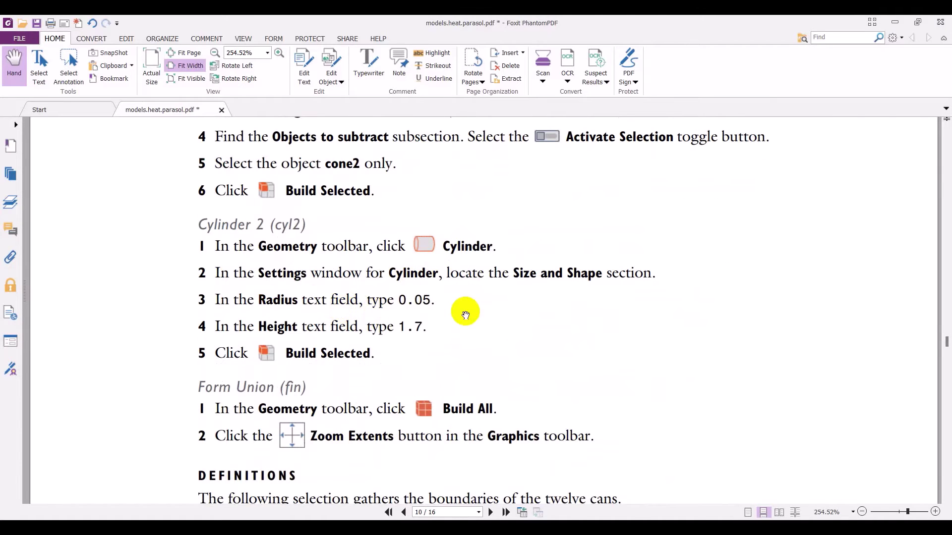
pyautogui.scroll(-2, 464, 317)
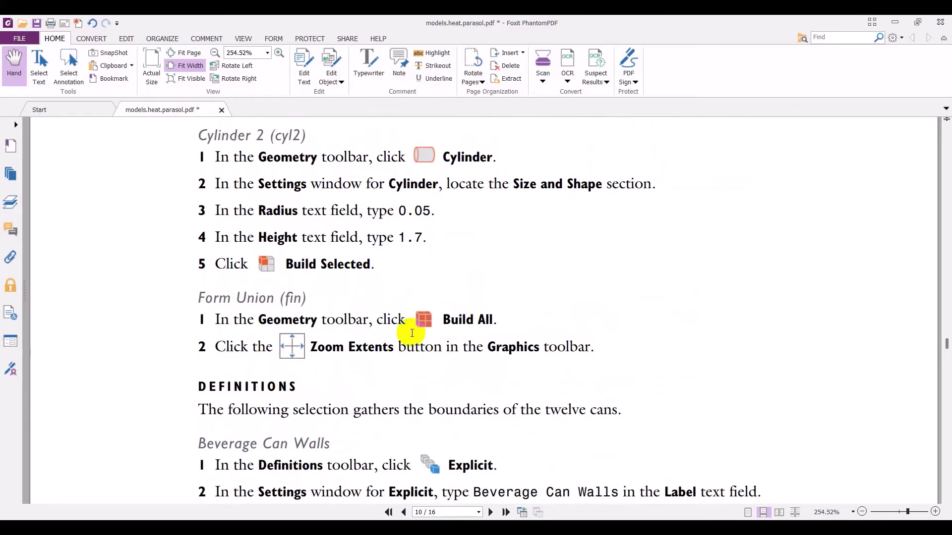
pyautogui.scroll(-3, 398, 354)
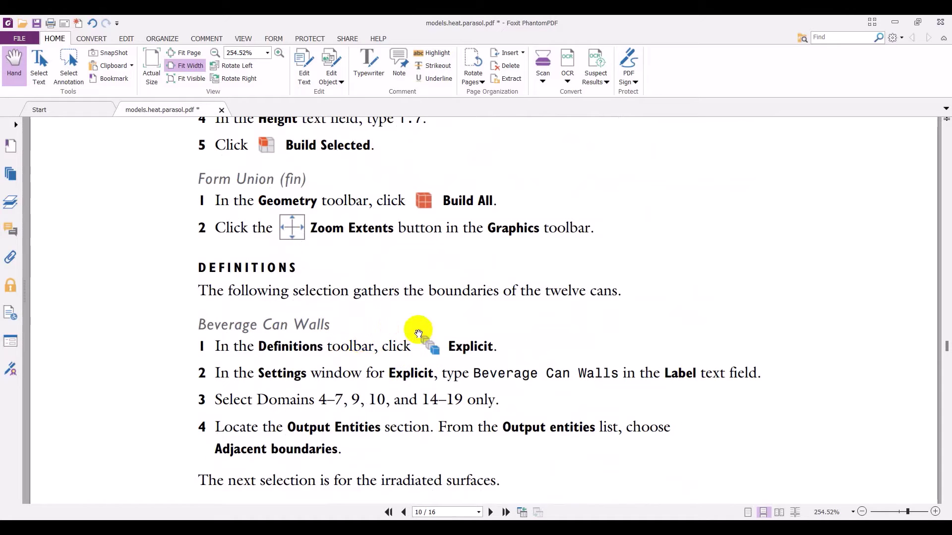
pyautogui.scroll(-4, 441, 336)
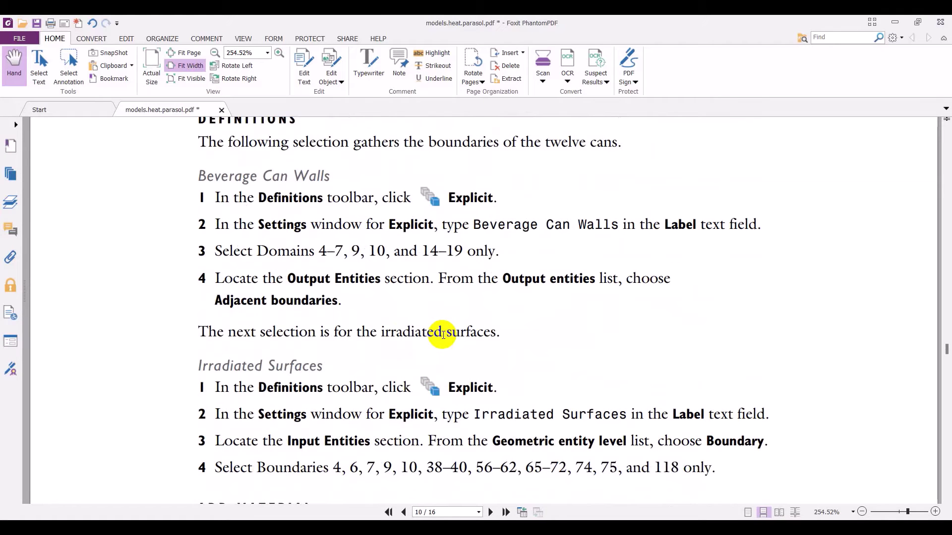
pyautogui.scroll(8, 443, 335)
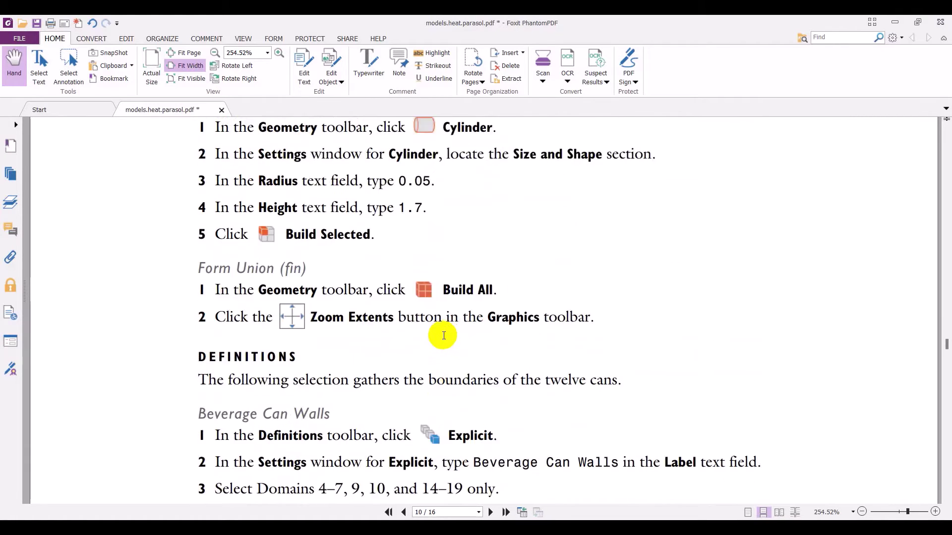
pyautogui.scroll(-6, 443, 336)
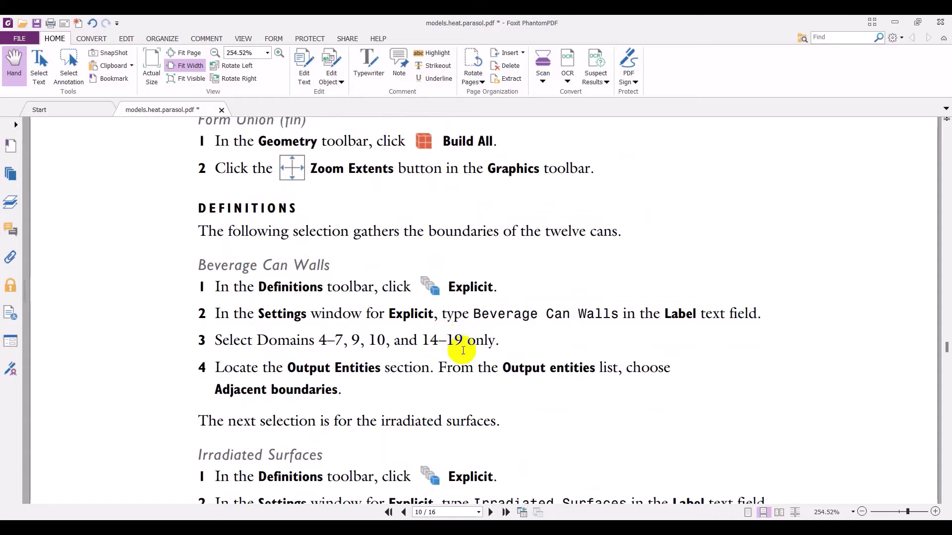
pyautogui.scroll(-3, 477, 346)
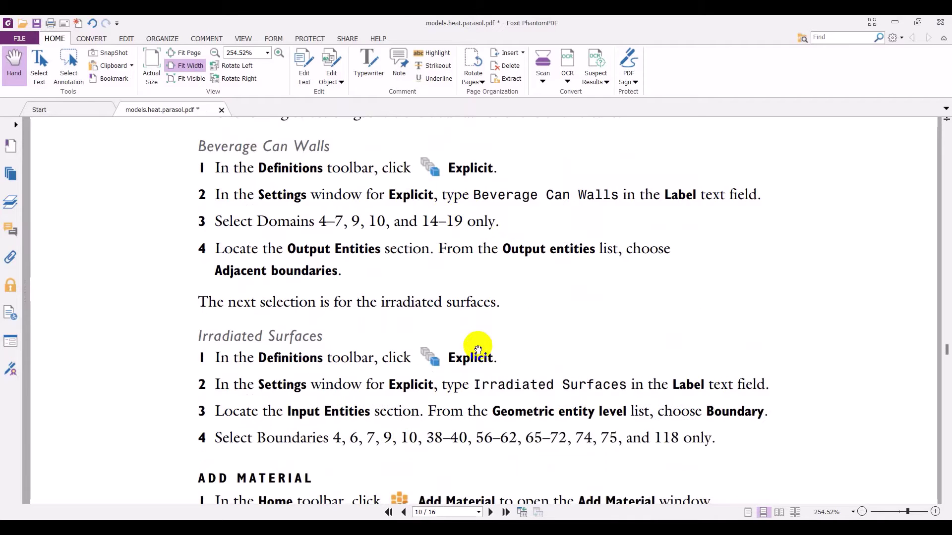
pyautogui.scroll(-3, 381, 343)
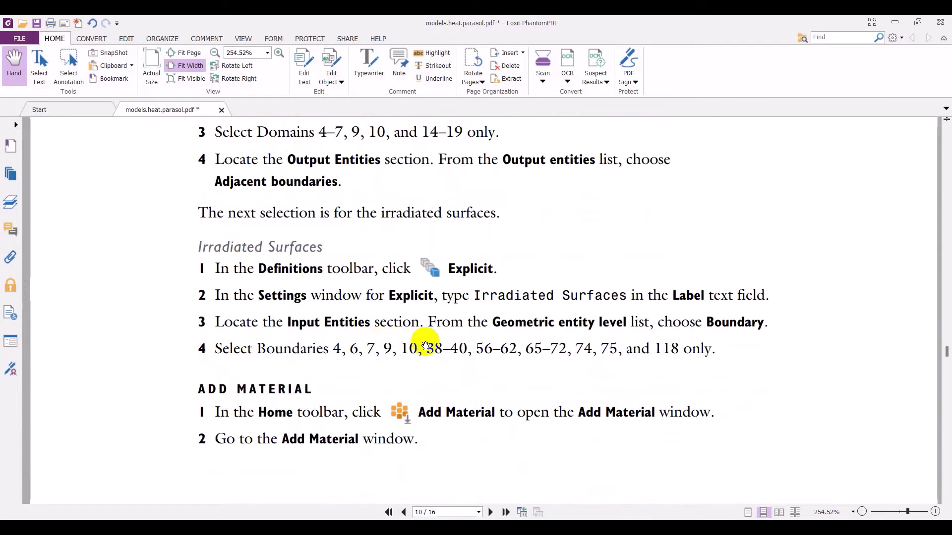
pyautogui.scroll(4, 426, 342)
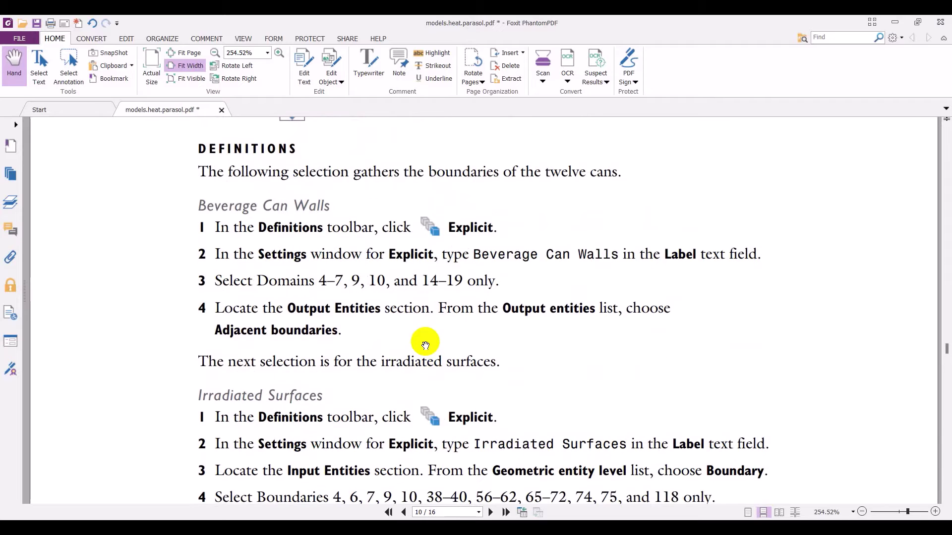
pyautogui.scroll(-3, 425, 345)
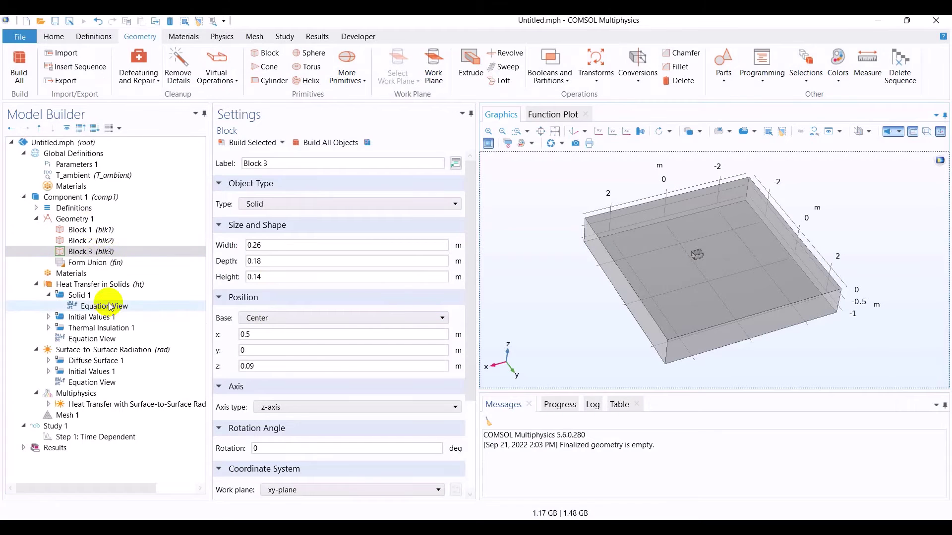
pyautogui.rightClick(74, 208)
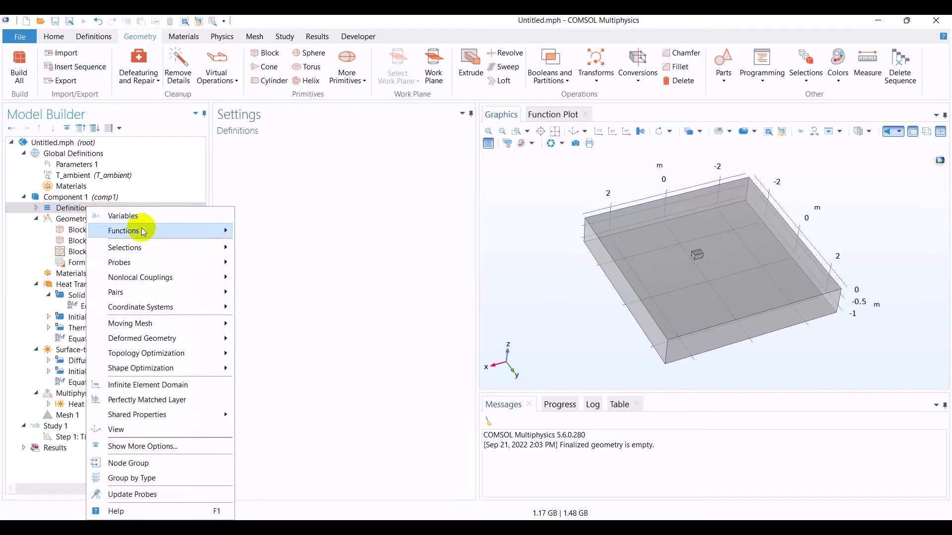
pyautogui.moveTo(164, 247)
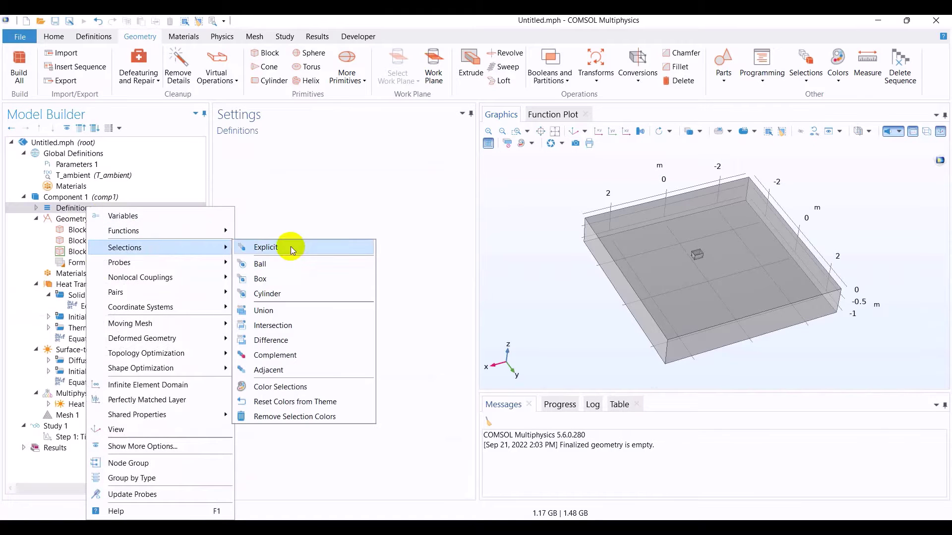
pyautogui.press('Escape')
pyautogui.press('Escape')
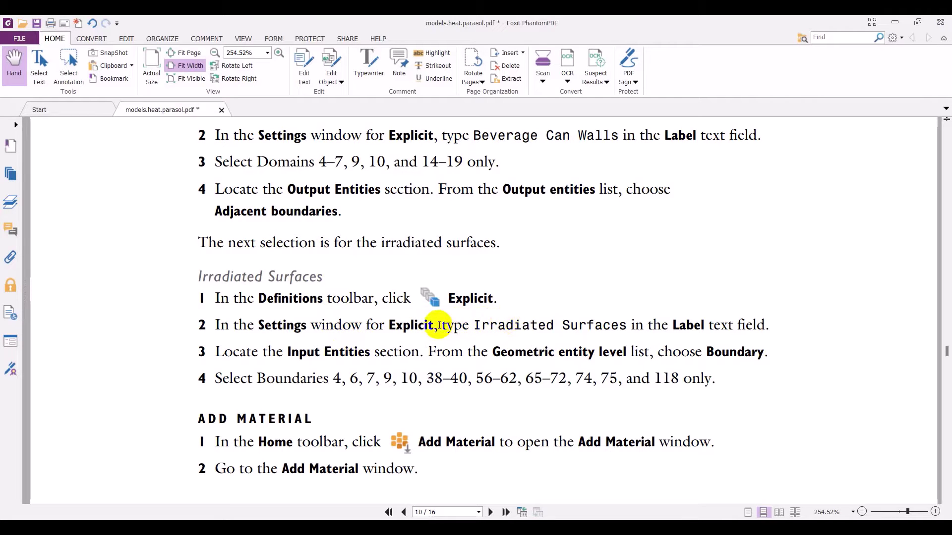
# Step: Browse the tutorial PDF's results, study, Surface-to-Surface Radiation, Initial Values and Styrofoam instructions
pyautogui.moveTo(517, 325)
pyautogui.mouseDown()
pyautogui.moveTo(615, 327)
pyautogui.moveTo(499, 327)
pyautogui.mouseUp()
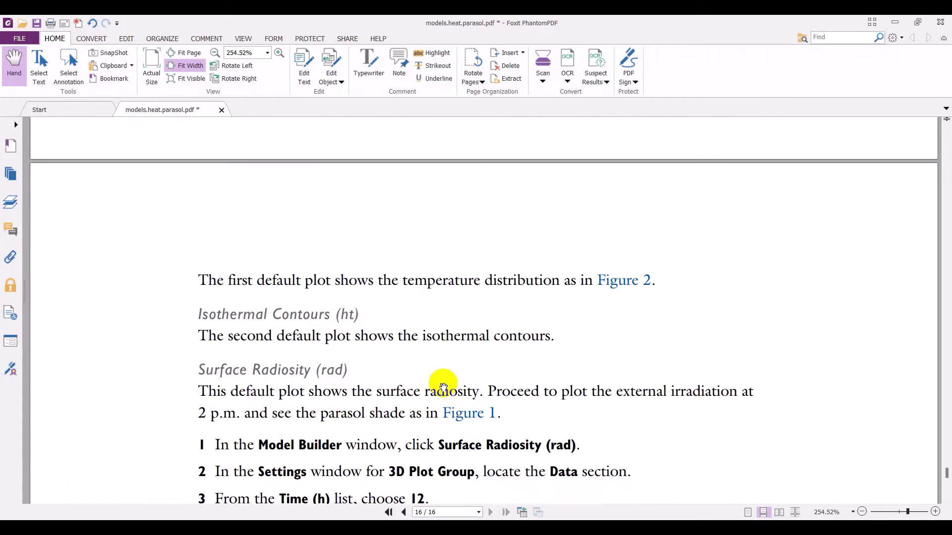
pyautogui.scroll(-5, 440, 378)
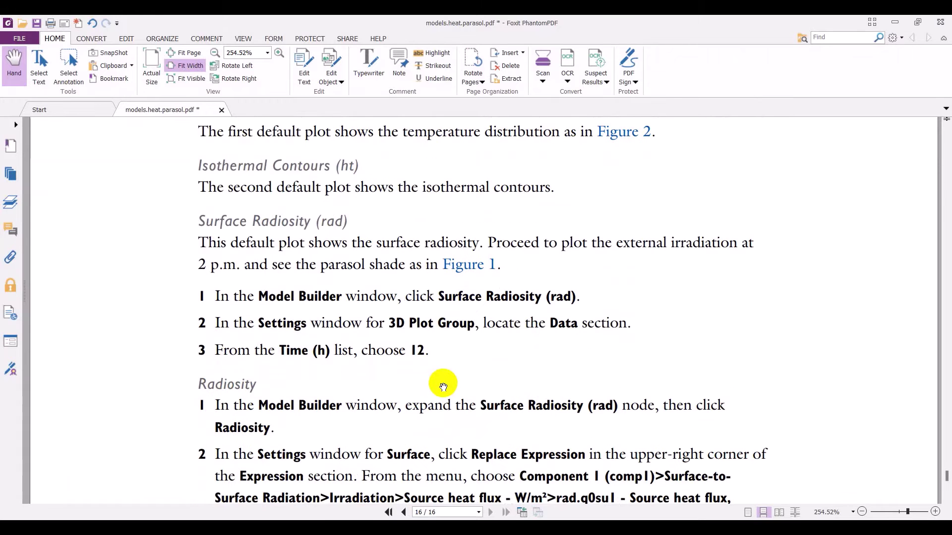
pyautogui.scroll(10, 443, 387)
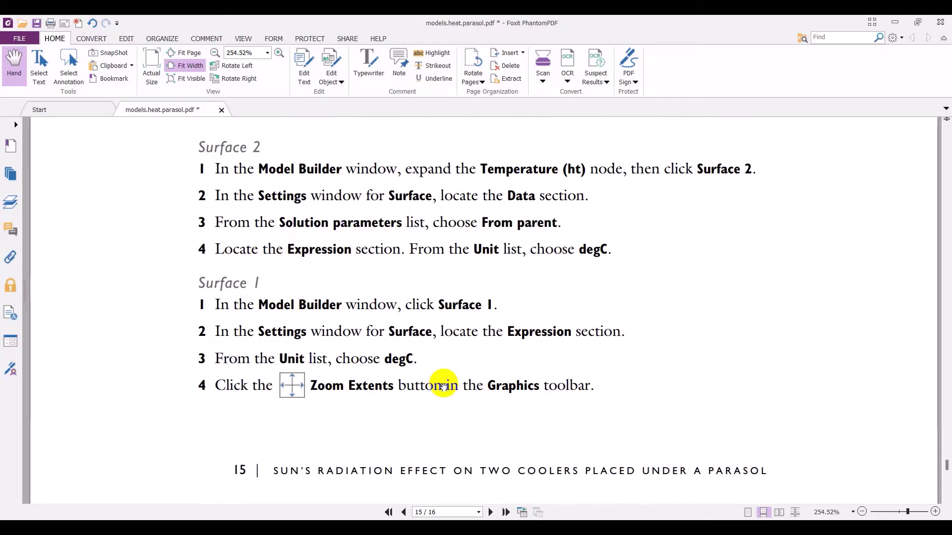
pyautogui.scroll(15, 444, 385)
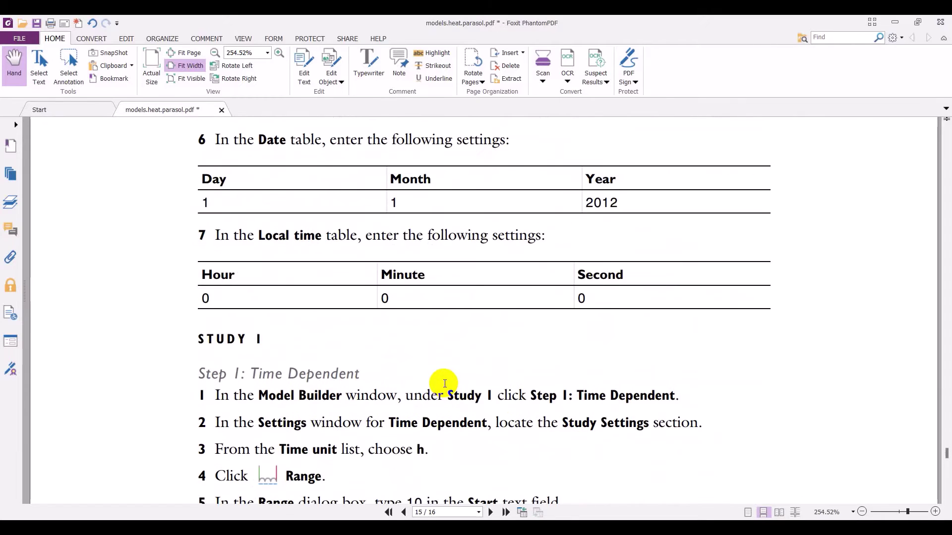
pyautogui.scroll(15, 444, 384)
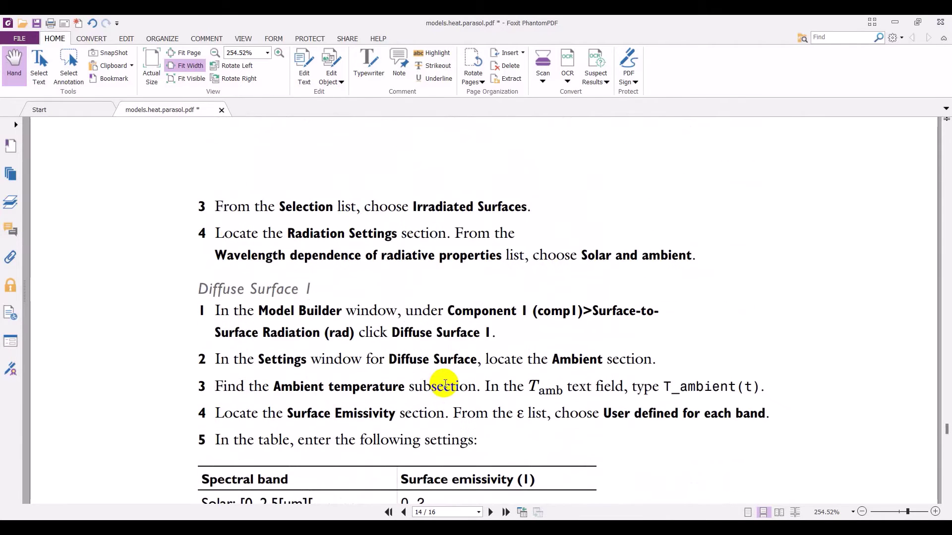
pyautogui.scroll(15, 444, 386)
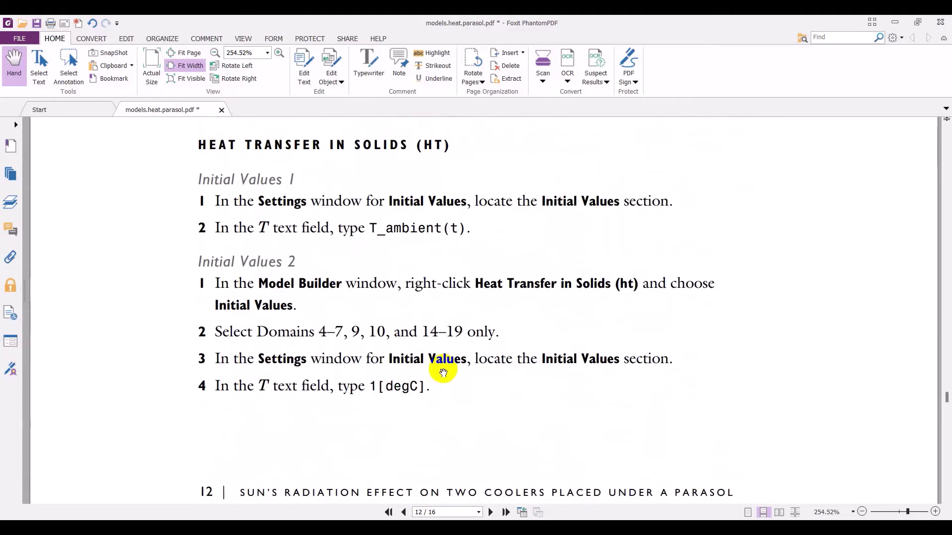
pyautogui.scroll(15, 434, 379)
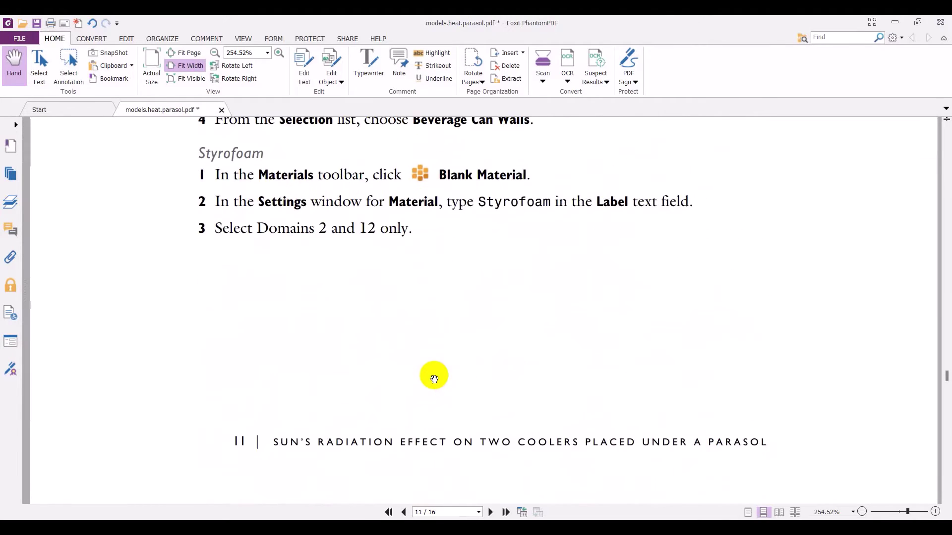
pyautogui.scroll(12, 435, 377)
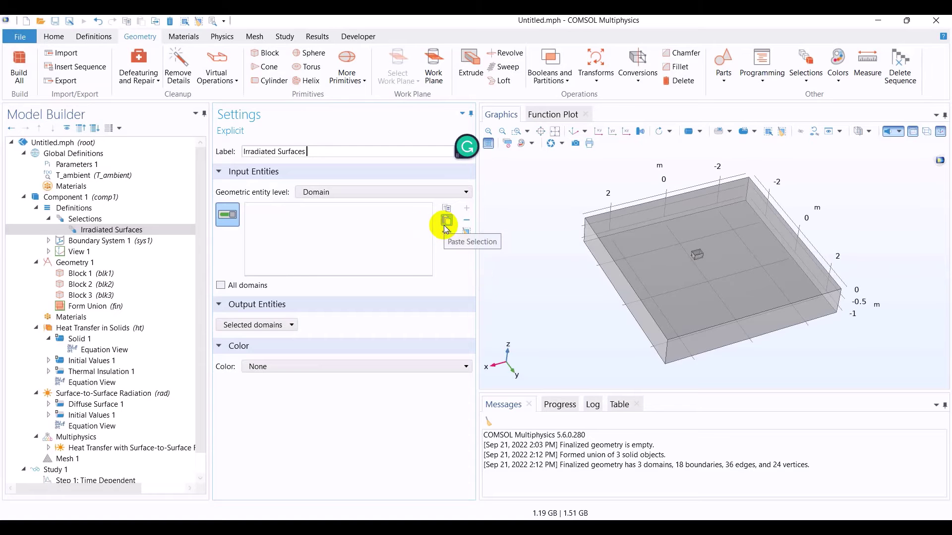
# Step: Set the Irradiated Surfaces selection's geometric entity level to Boundary, and assign boundaries 4, 6, 7, 9 and 10 as a pasted list
pyautogui.click(381, 193)
pyautogui.click(368, 219)
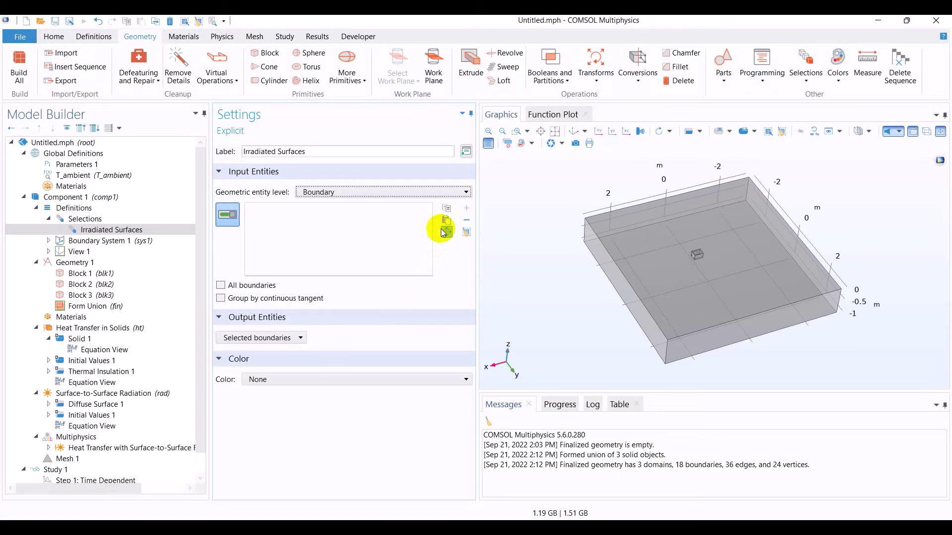
pyautogui.click(447, 220)
pyautogui.write('4')
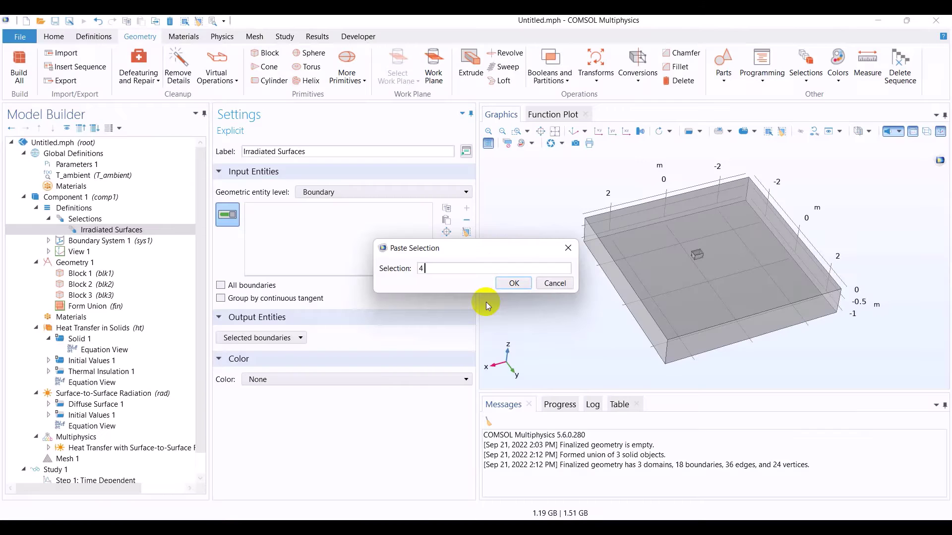
pyautogui.write(',6,7')
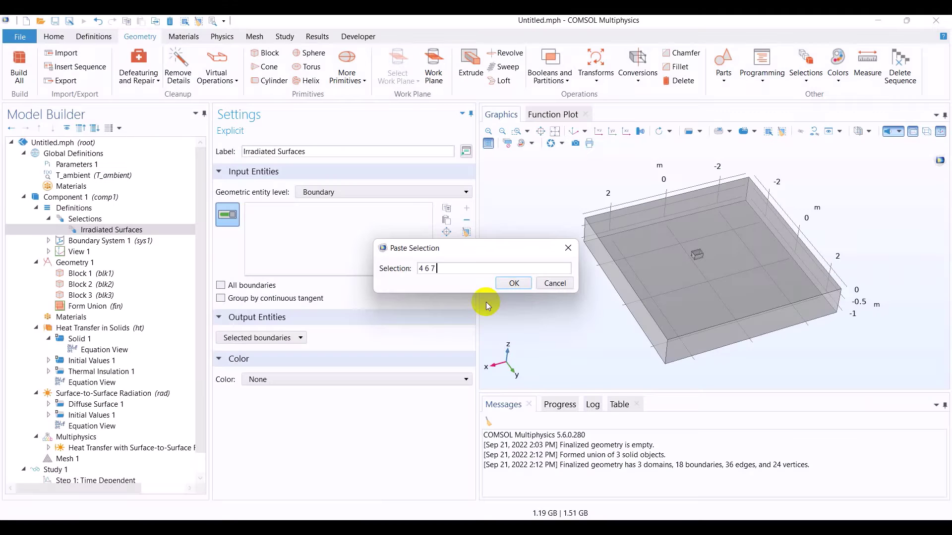
pyautogui.write('9 1')
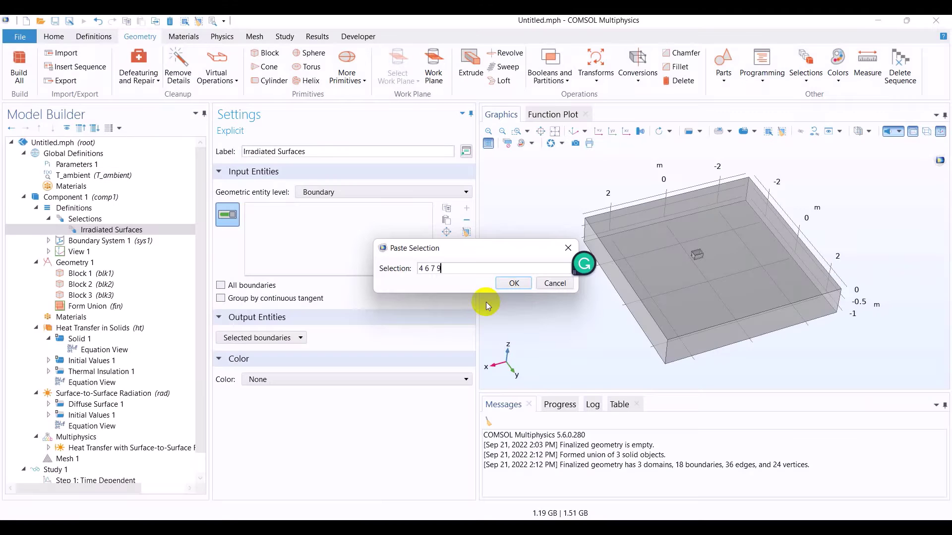
pyautogui.write('0')
pyautogui.write('3')
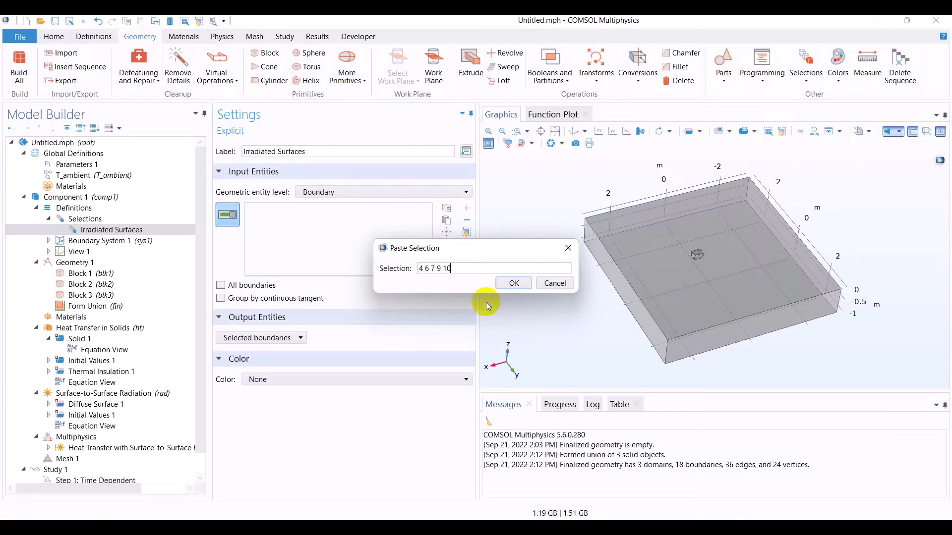
pyautogui.write('8 39 40')
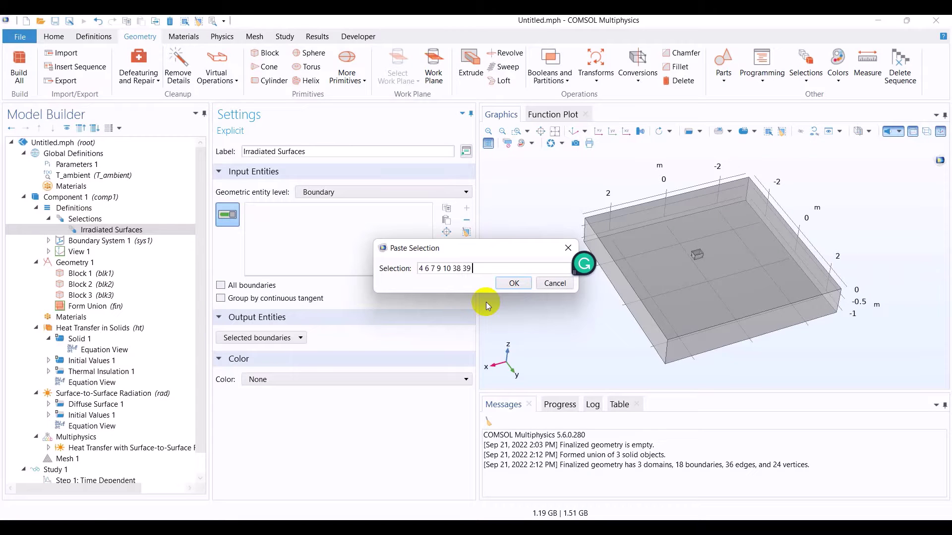
pyautogui.write('56')
pyautogui.press('BackSpace')
pyautogui.press('BackSpace')
pyautogui.press('BackSpace')
pyautogui.press('BackSpace')
pyautogui.press('BackSpace')
pyautogui.press('BackSpace')
pyautogui.press('BackSpace')
pyautogui.press('BackSpace')
pyautogui.press('BackSpace')
pyautogui.press('BackSpace')
pyautogui.press('BackSpace')
pyautogui.press('BackSpace')
pyautogui.press('Return')
# Step: Try adding boundary 17 of the small block to the Irradiated Surfaces selection, compare with the tutorial PDF's boundary list, and remove it
pyautogui.moveTo(603, 319); pyautogui.dragTo(607, 295)
pyautogui.click(516, 132)
pyautogui.moveTo(683, 241); pyautogui.dragTo(740, 292)
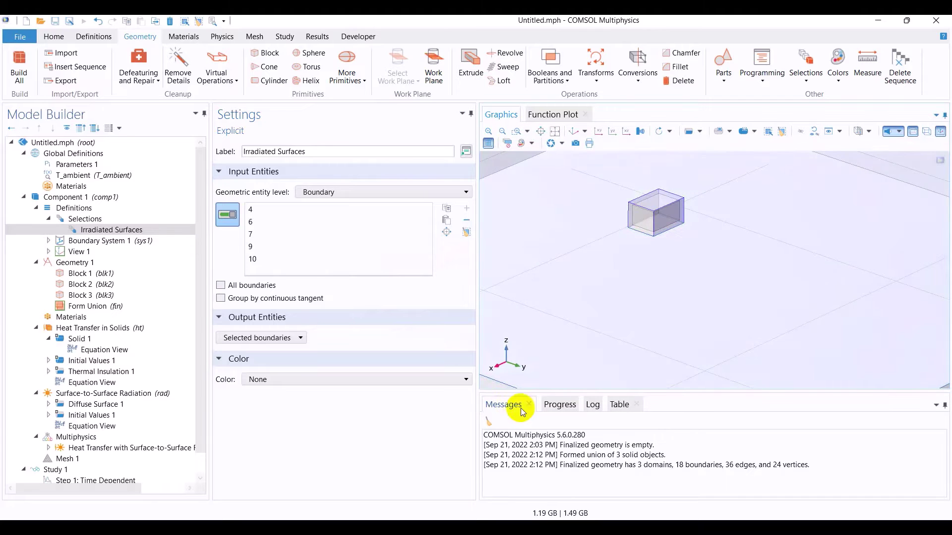
pyautogui.moveTo(617, 333); pyautogui.dragTo(584, 365)
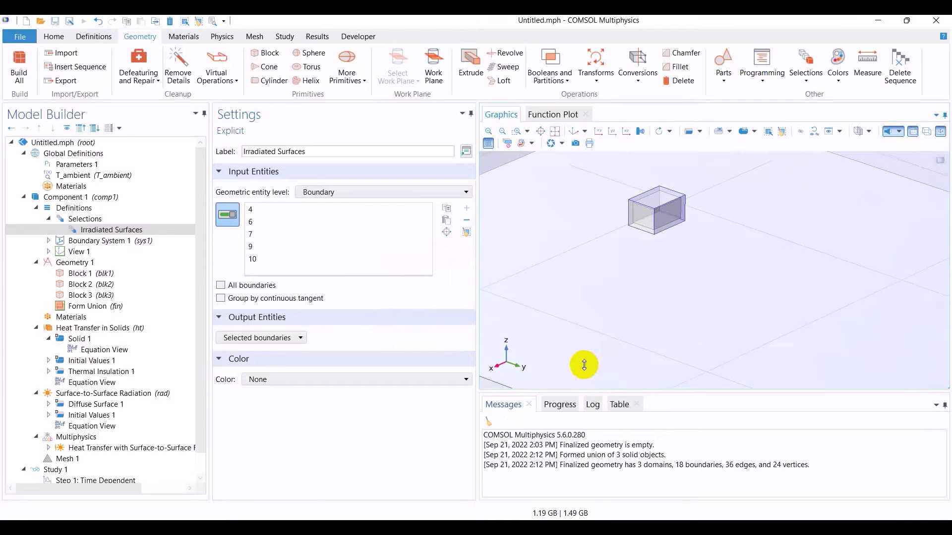
pyautogui.click(640, 218)
pyautogui.hotkey('alt', 'Tab')
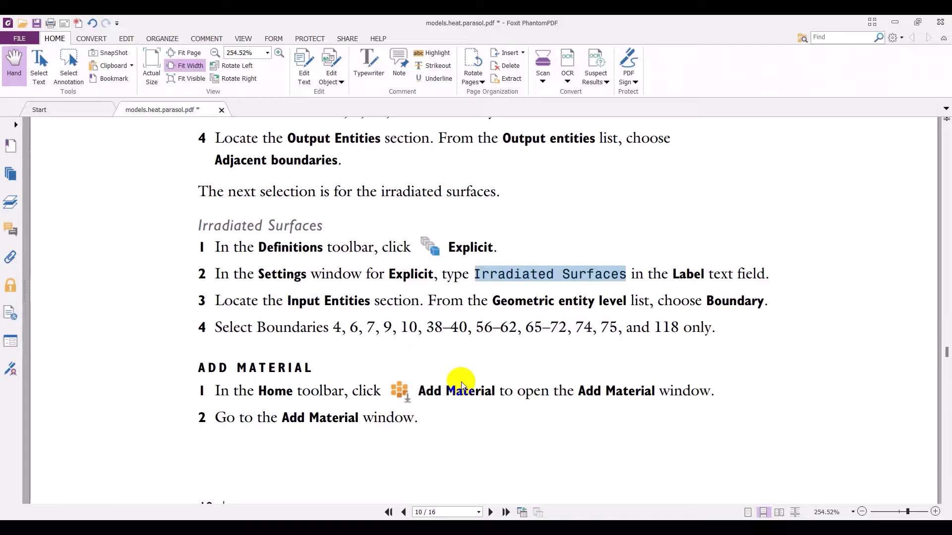
pyautogui.hotkey('alt', 'Tab')
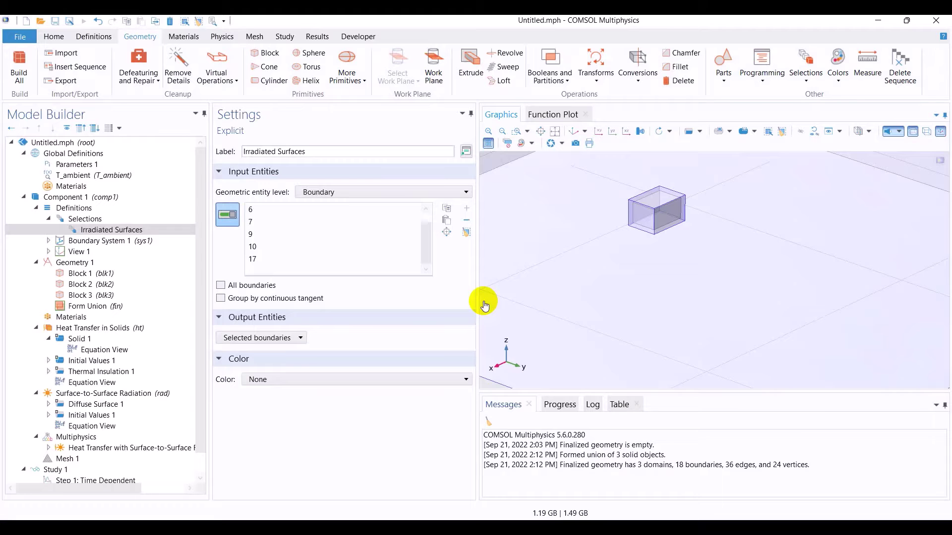
pyautogui.hotkey('alt', 'Tab')
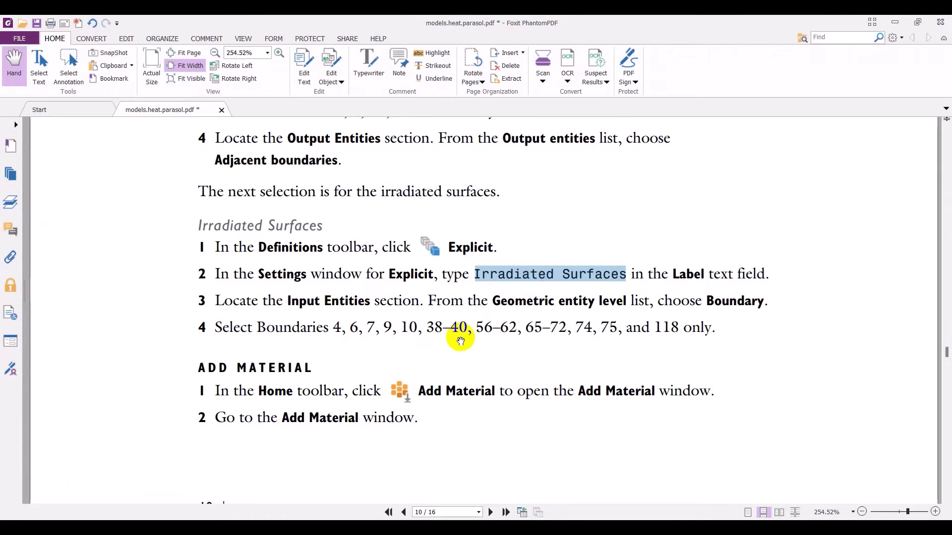
pyautogui.hotkey('alt', 'Tab')
pyautogui.click(643, 231)
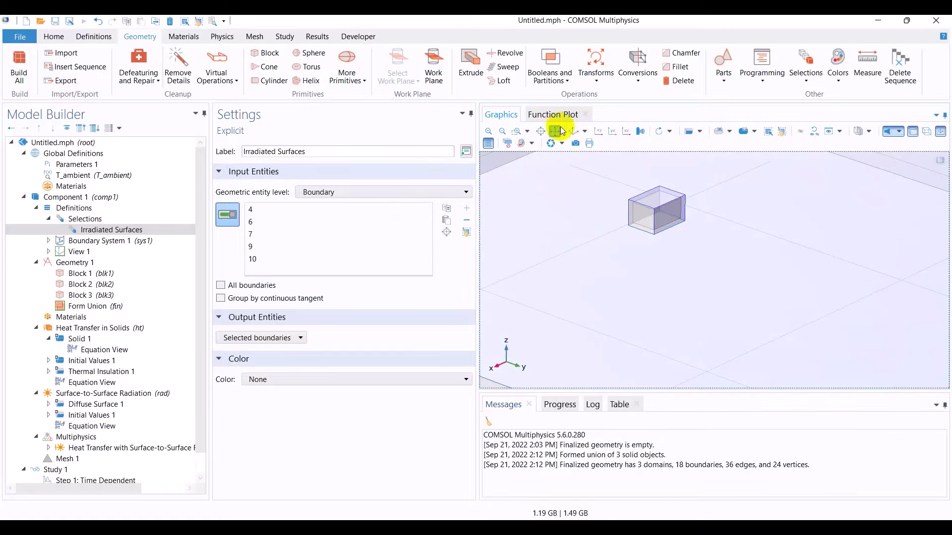
# Step: Add boundary 17 of the small block to the Irradiated Surfaces selection, and return to a view of the full geometry
pyautogui.click(554, 132)
pyautogui.moveTo(637, 234); pyautogui.dragTo(712, 265)
pyautogui.click(517, 131)
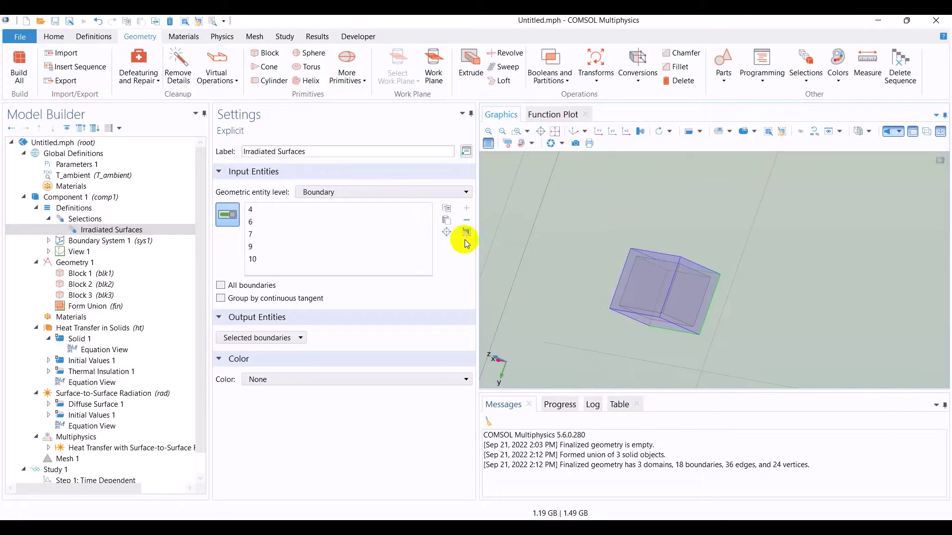
pyautogui.moveTo(599, 183); pyautogui.dragTo(663, 187)
pyautogui.click(504, 345)
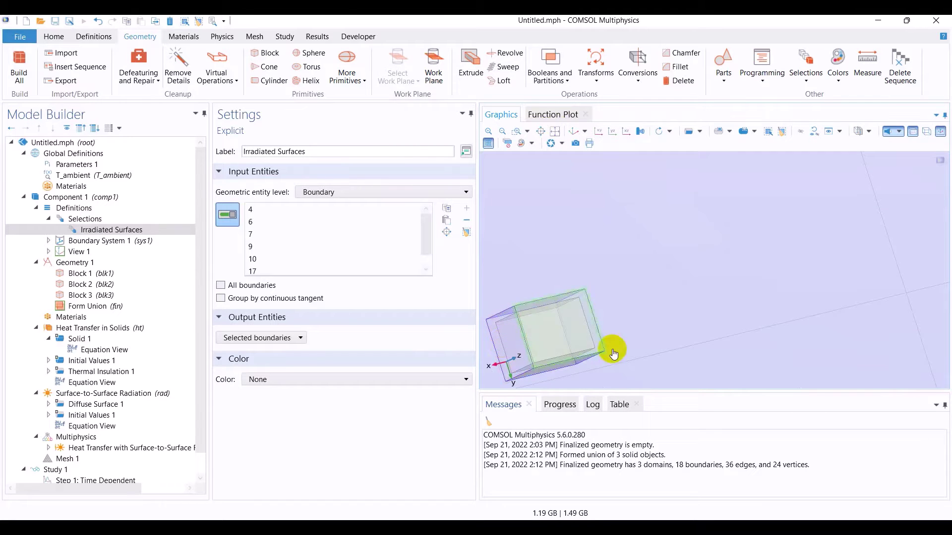
pyautogui.click(556, 132)
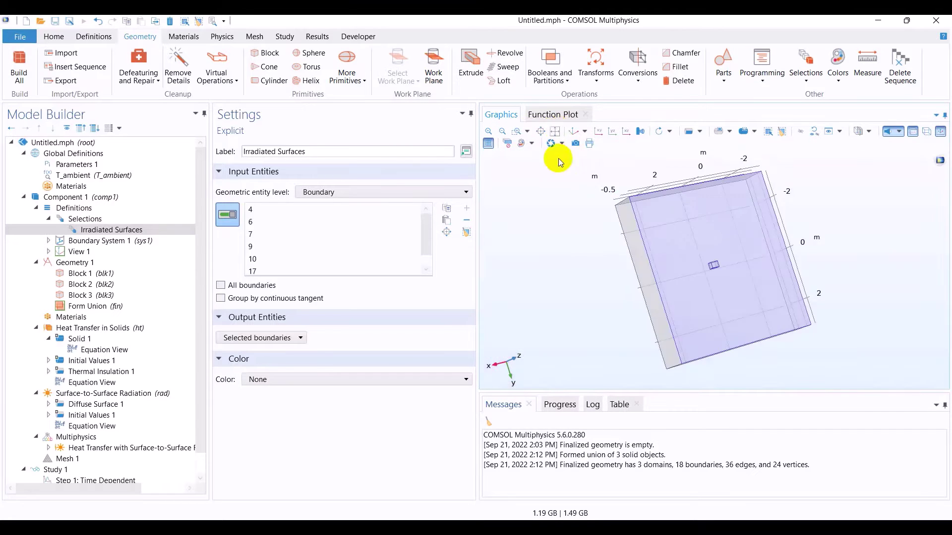
pyautogui.moveTo(618, 298); pyautogui.dragTo(603, 263)
# Step: Switch to Foxit PhantomPDF and read the Add Material instructions, highlighting the Built-in>Air entry
pyautogui.hotkey('alt', 'Tab')
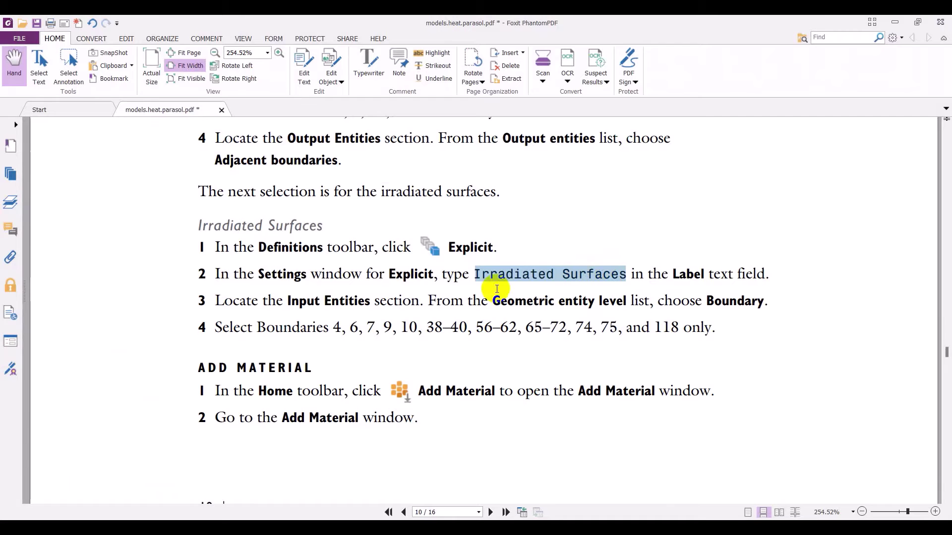
pyautogui.scroll(-3, 372, 358)
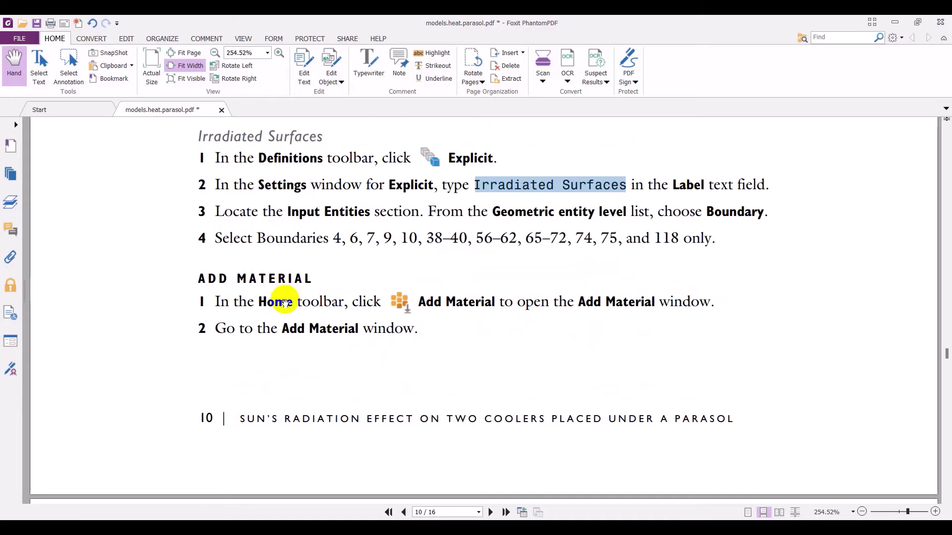
pyautogui.scroll(-2, 353, 330)
pyautogui.scroll(-6, 354, 330)
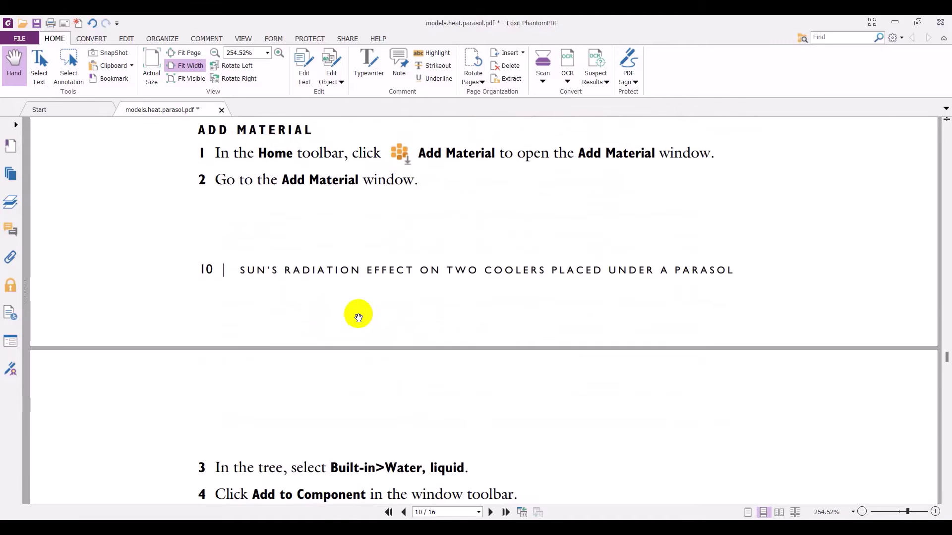
pyautogui.scroll(-2, 358, 312)
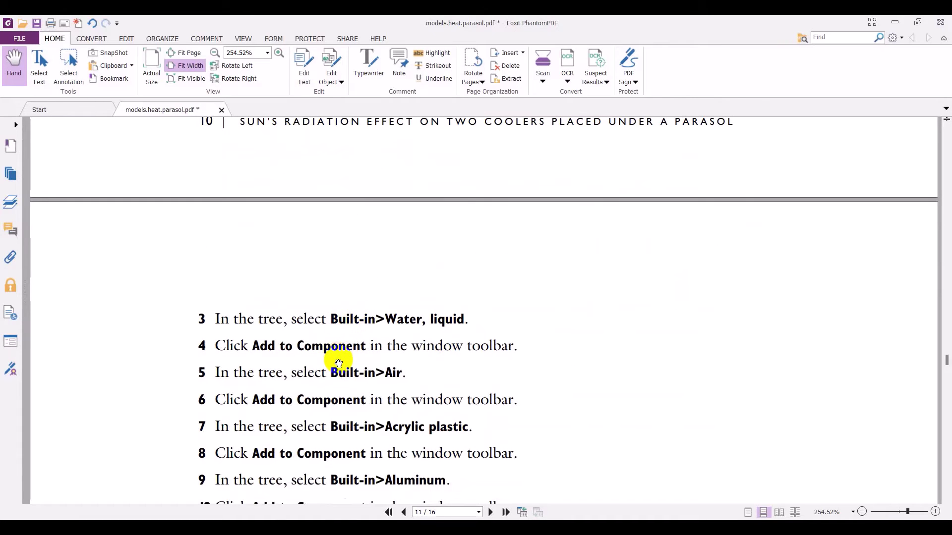
pyautogui.scroll(-2, 344, 361)
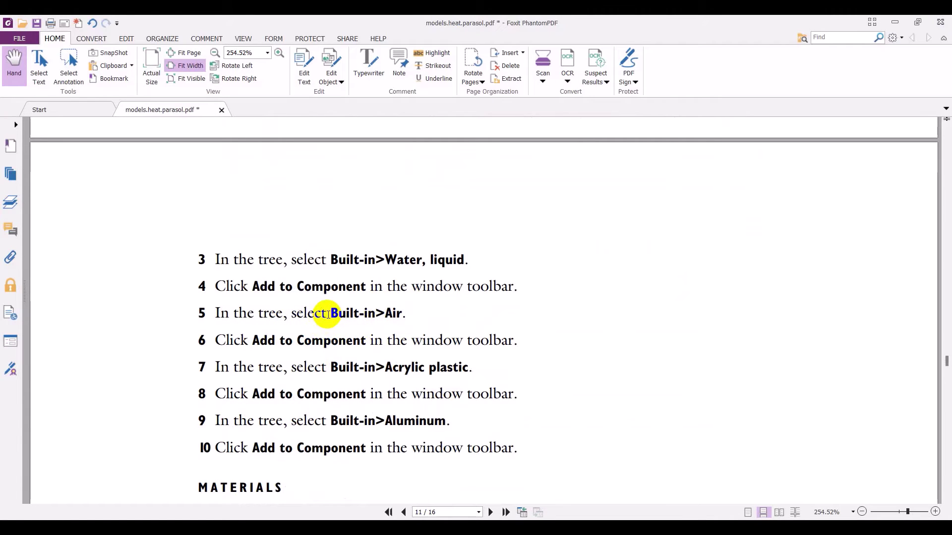
pyautogui.moveTo(328, 314); pyautogui.dragTo(402, 315)
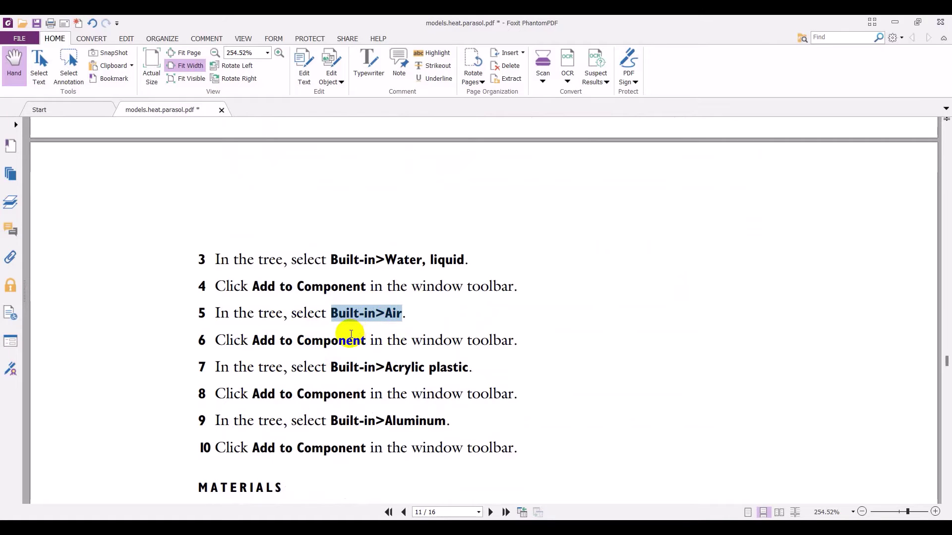
# Step: Read the Materials instructions for Air, Acrylic plastic, Can Walls and Styrofoam in the tutorial PDF
pyautogui.scroll(-3, 350, 333)
pyautogui.scroll(-6, 351, 333)
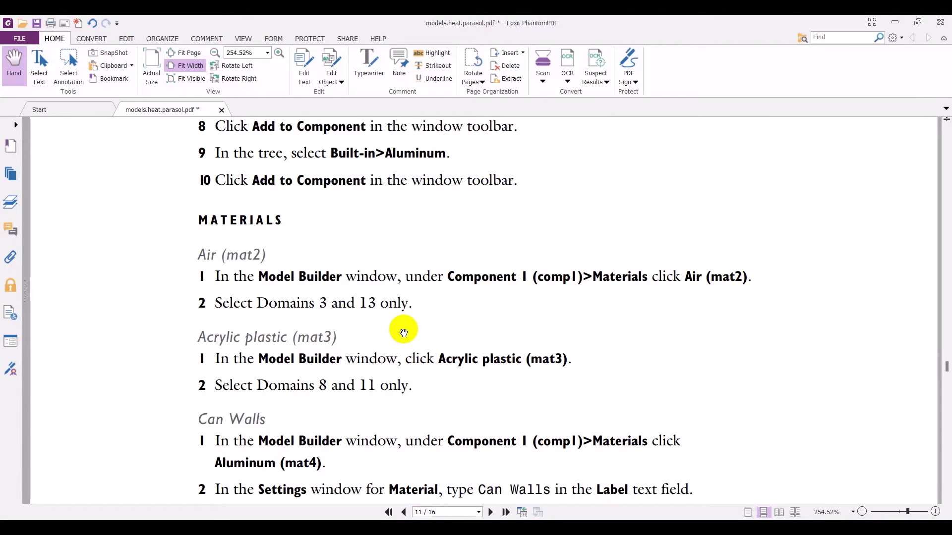
pyautogui.scroll(-8, 404, 332)
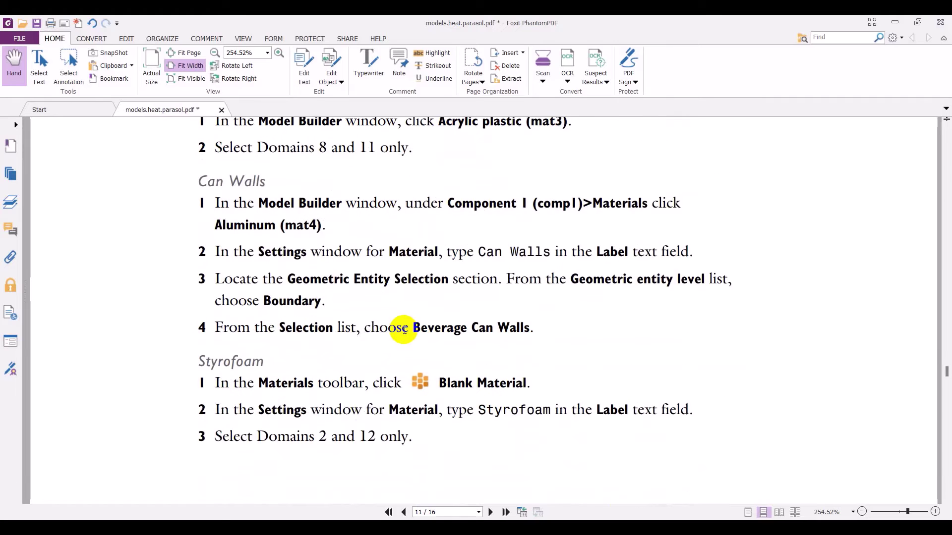
pyautogui.scroll(6, 405, 330)
pyautogui.scroll(-6, 403, 332)
pyautogui.scroll(-4, 405, 331)
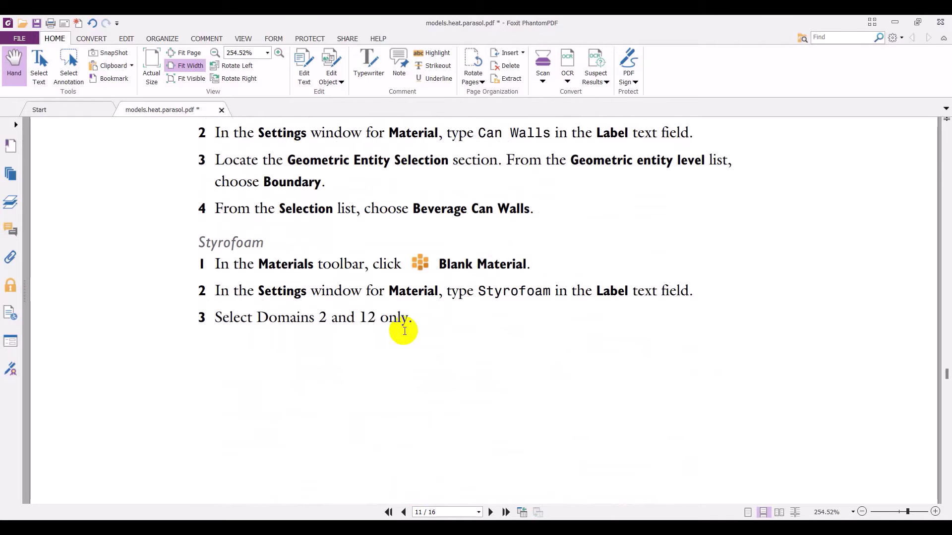
pyautogui.scroll(-4, 404, 331)
pyautogui.scroll(6, 405, 331)
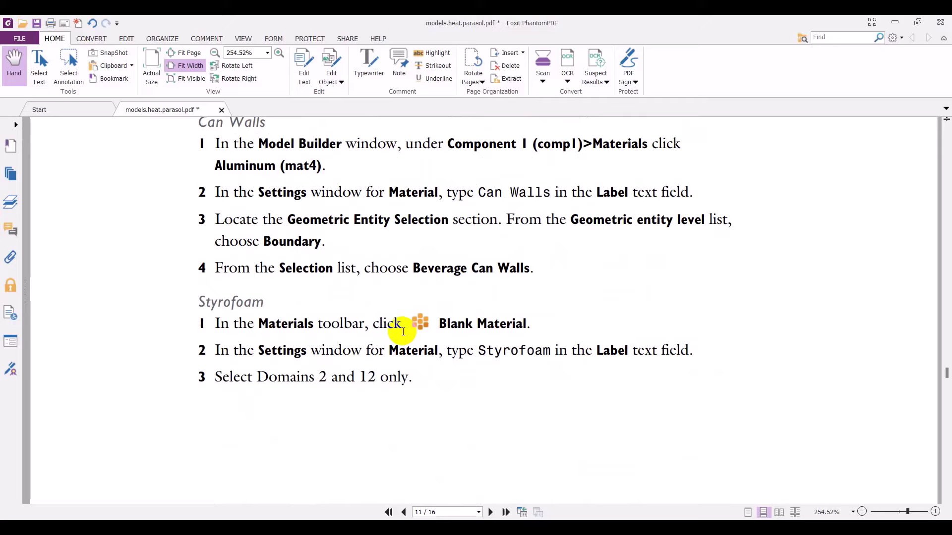
pyautogui.scroll(2, 403, 331)
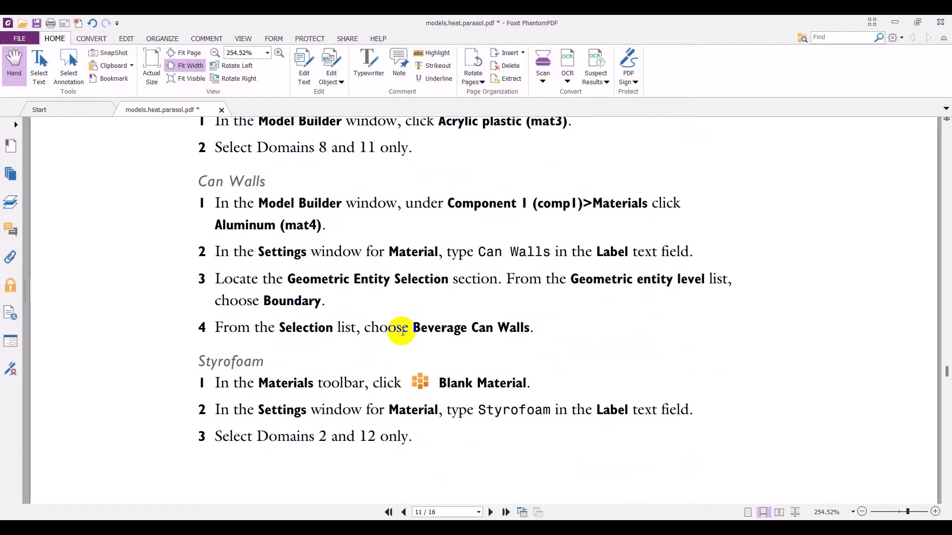
pyautogui.scroll(5, 402, 331)
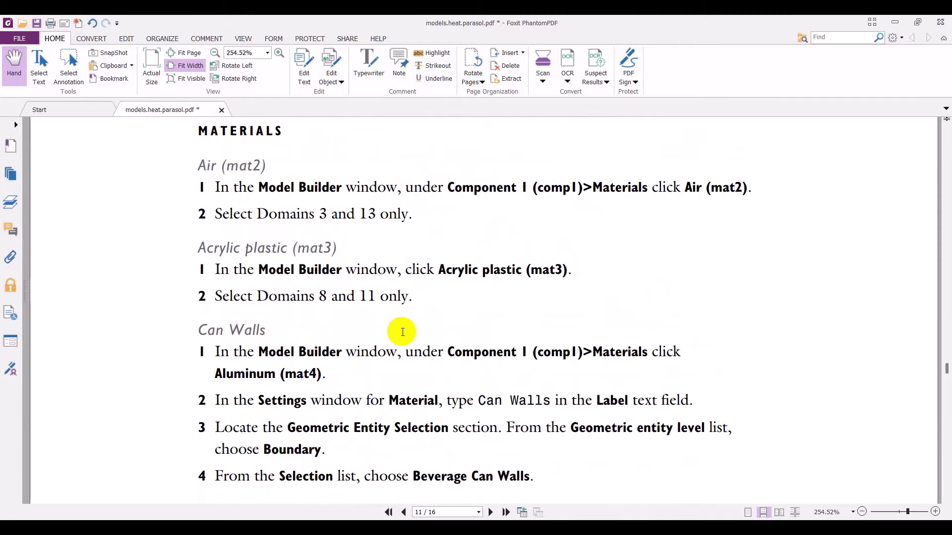
# Step: Compare the tutorial PDF's Materials domain assignments with the Styrofoam property table, and return to the Air and Acrylic plastic instructions
pyautogui.scroll(2, 386, 302)
pyautogui.scroll(3, 372, 318)
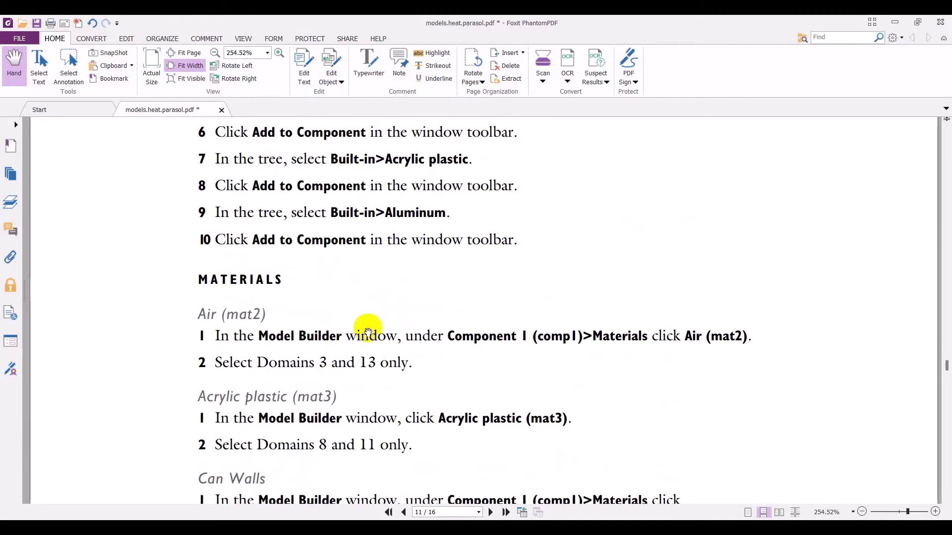
pyautogui.scroll(-20, 411, 360)
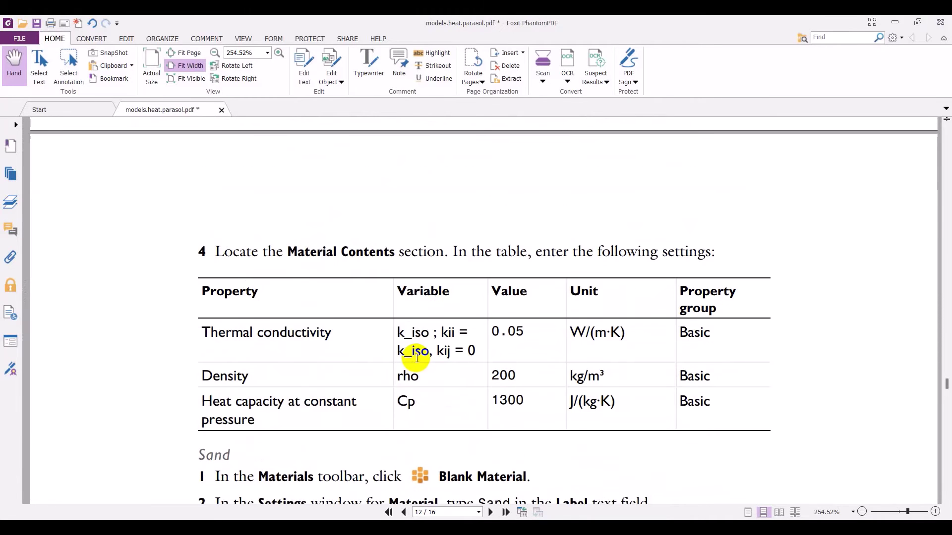
pyautogui.scroll(15, 413, 359)
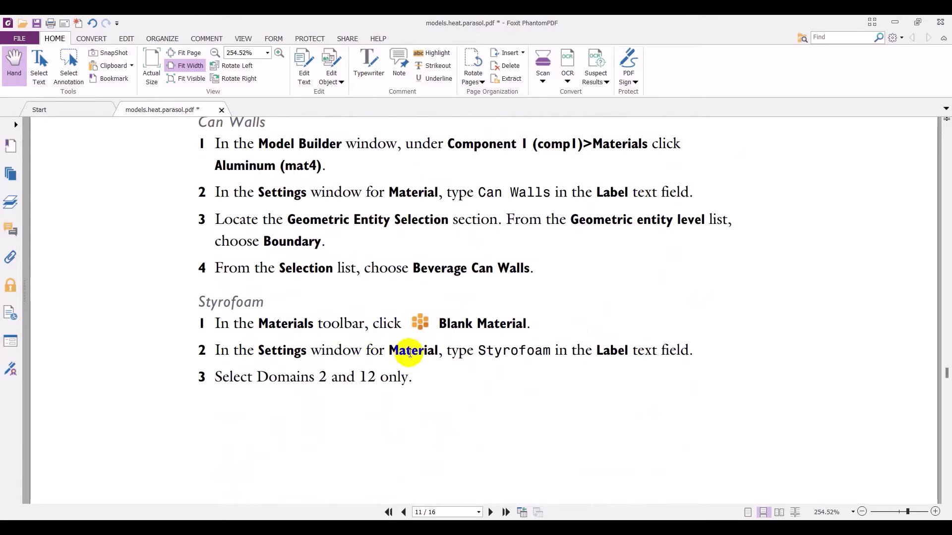
pyautogui.scroll(2, 347, 357)
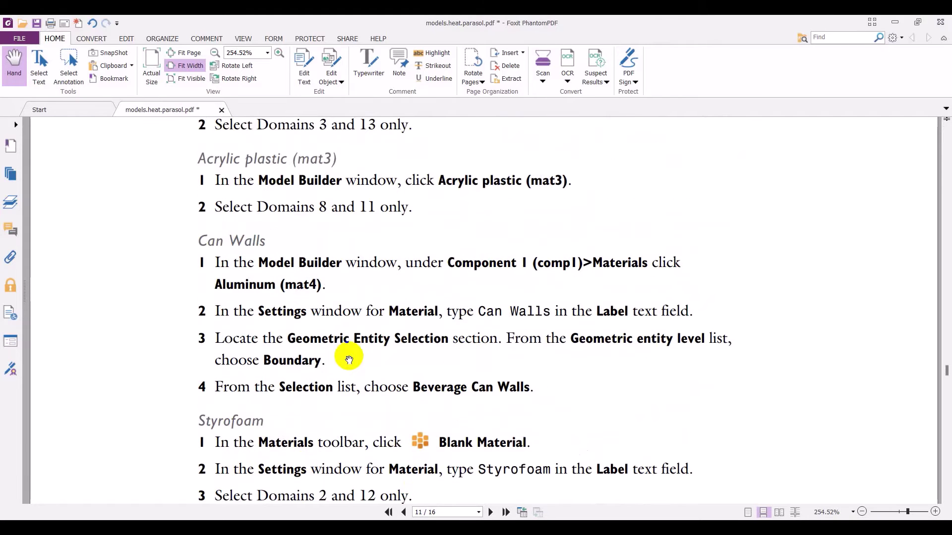
pyautogui.scroll(3, 344, 350)
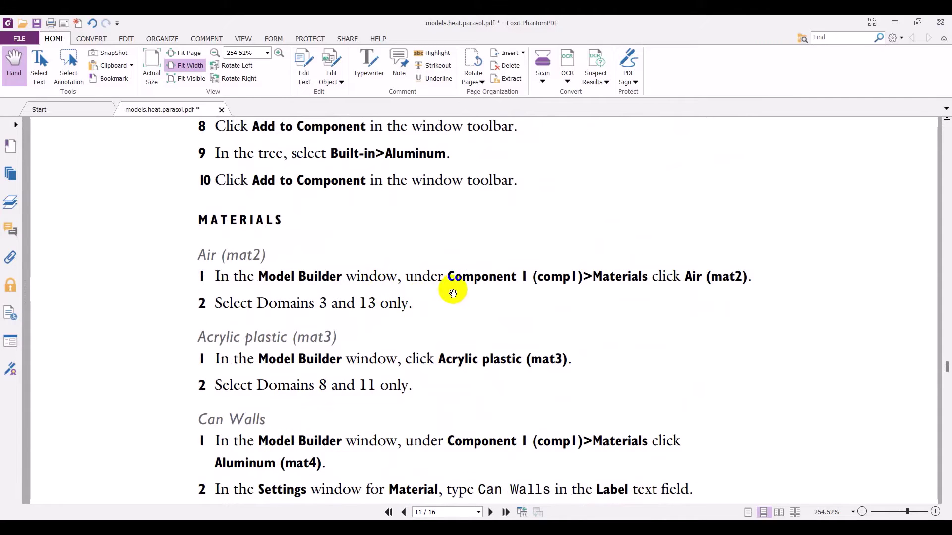
# Step: Switch to COMSOL Multiphysics and search the material library for "sand"
pyautogui.hotkey('alt', 'Tab')
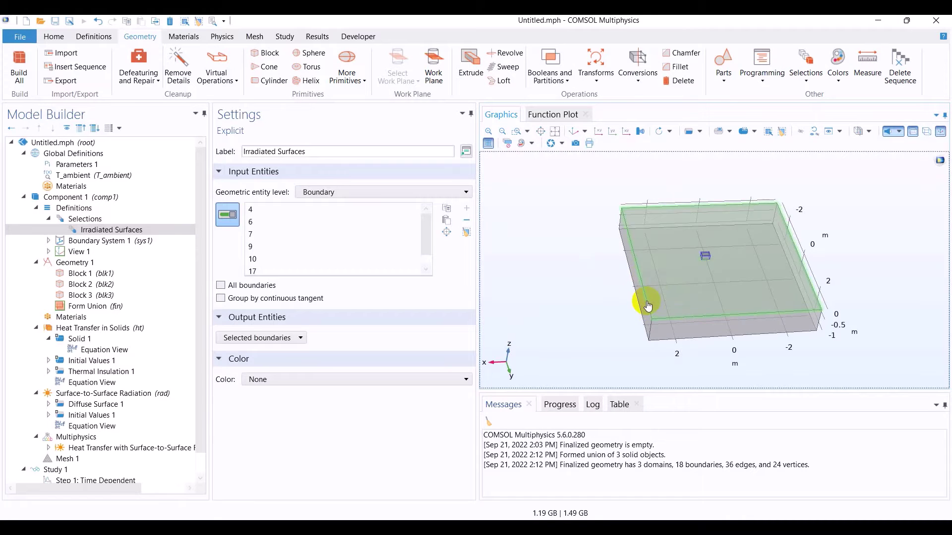
pyautogui.click(198, 39)
pyautogui.click(22, 68)
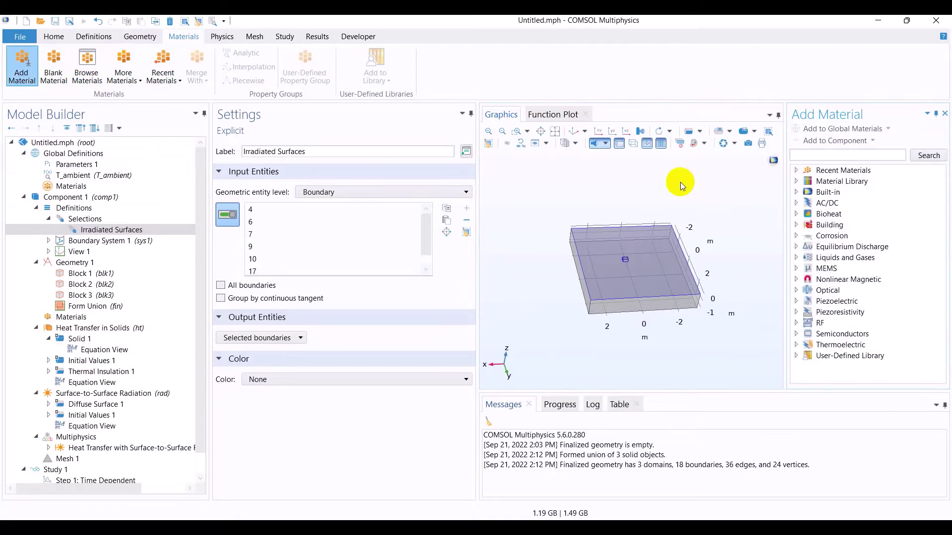
pyautogui.click(827, 157)
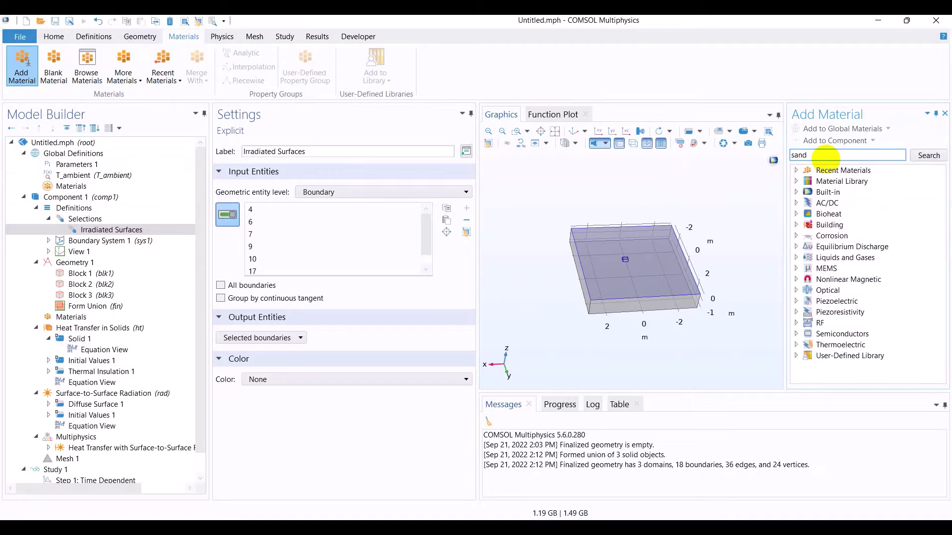
pyautogui.click(929, 156)
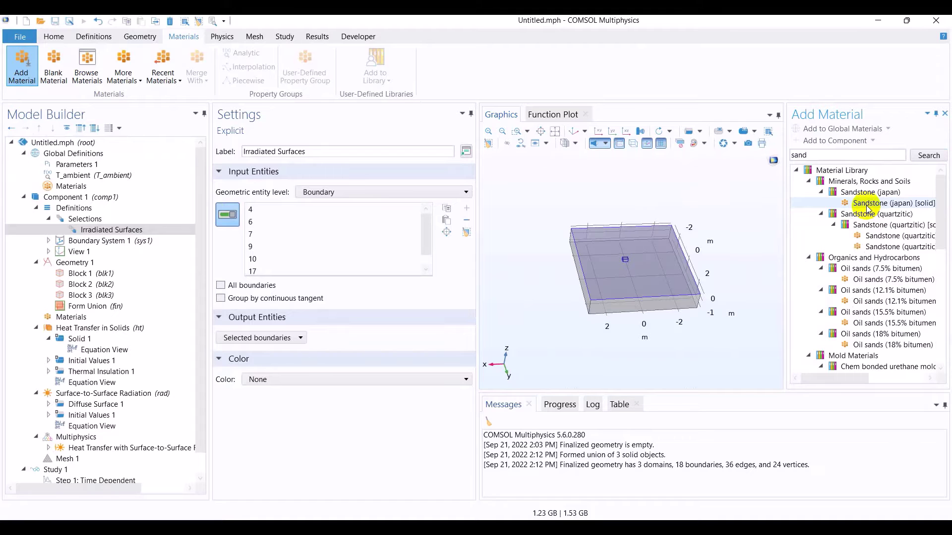
# Step: Add the Silica sand [solid,apparent value] material from the mold materials to Component 1
pyautogui.scroll(-3, 854, 219)
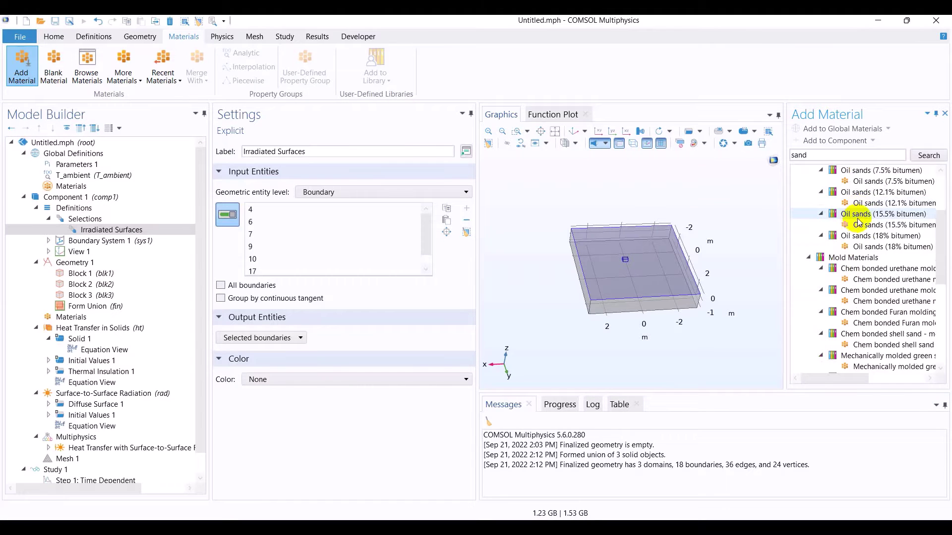
pyautogui.scroll(-3, 858, 221)
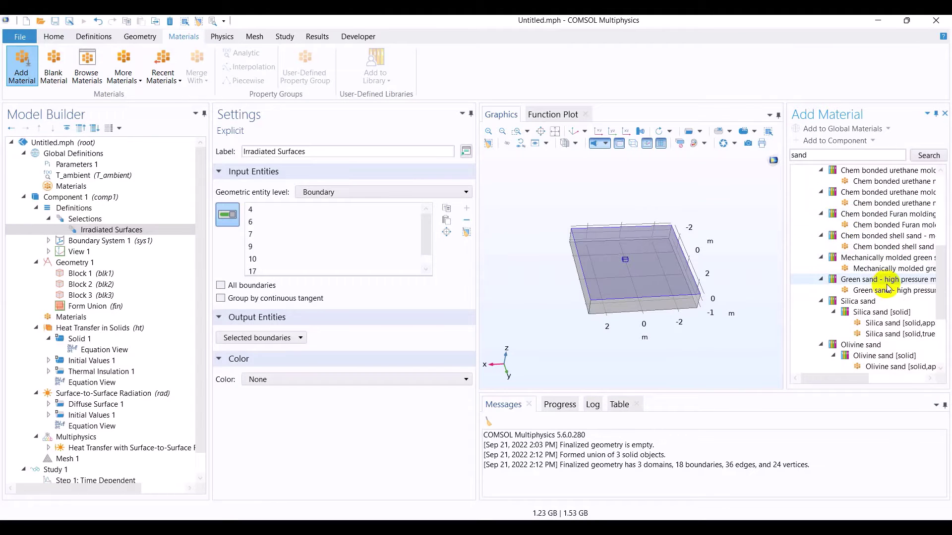
pyautogui.scroll(-3, 872, 292)
pyautogui.scroll(-2, 878, 275)
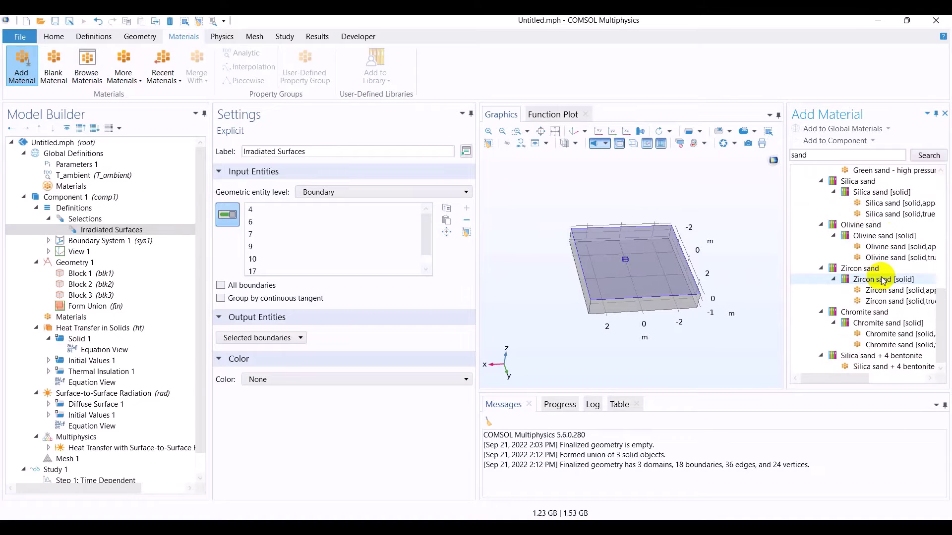
pyautogui.scroll(1, 883, 281)
pyautogui.click(883, 236)
pyautogui.click(849, 140)
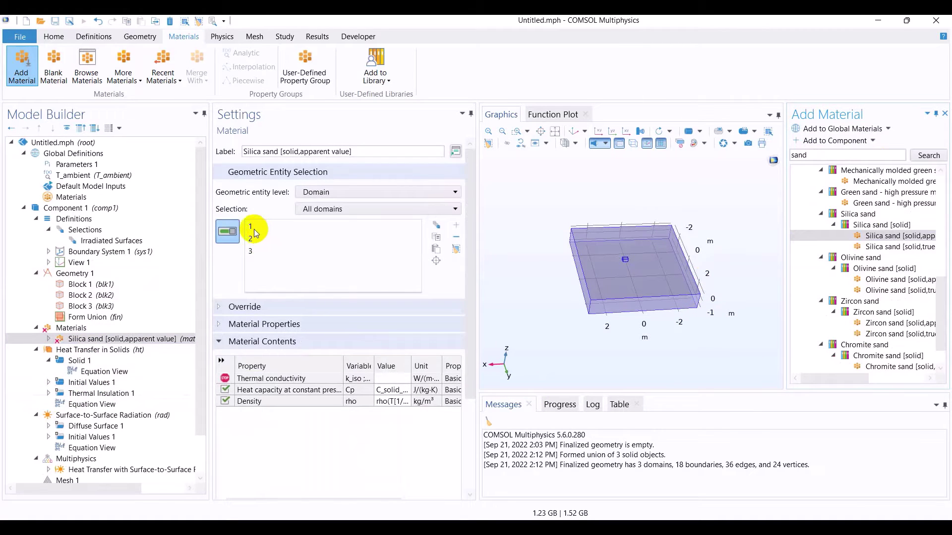
# Step: Restrict the silica sand material to domain 1 by removing domains 3 and 2 from its selection
pyautogui.click(91, 329)
pyautogui.click(93, 340)
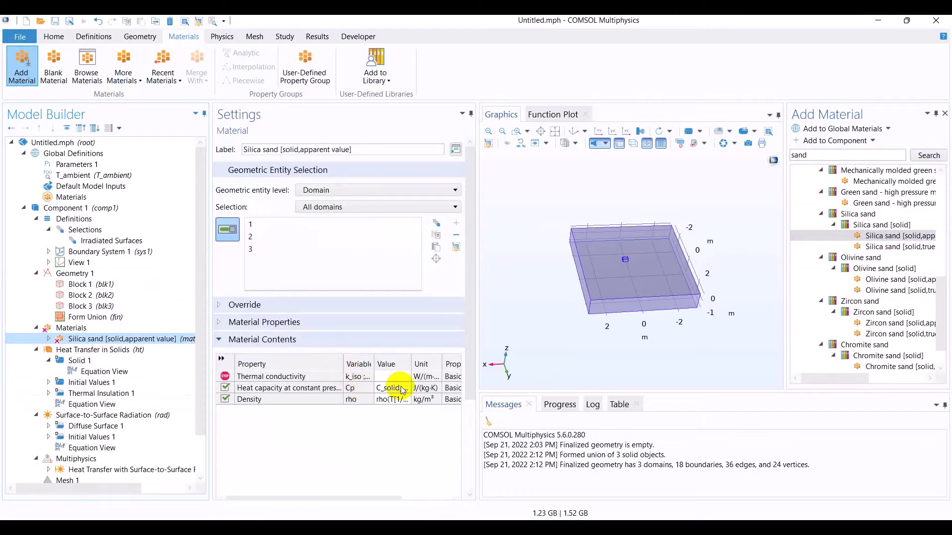
pyautogui.click(260, 250)
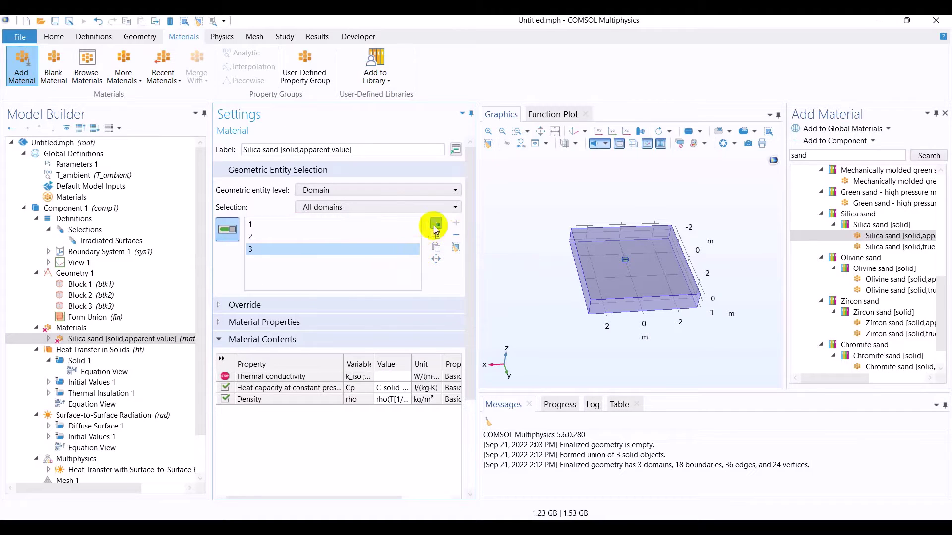
pyautogui.click(455, 236)
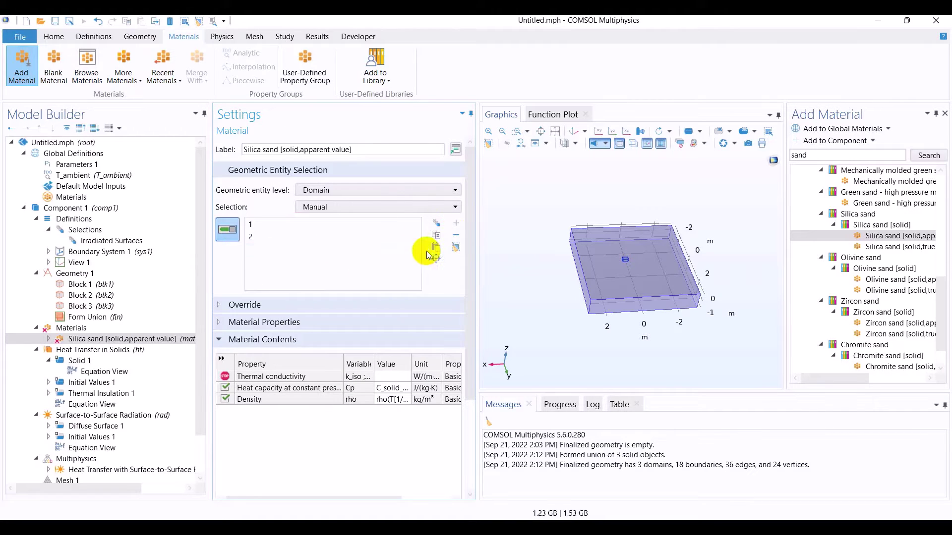
pyautogui.click(302, 237)
pyautogui.click(463, 236)
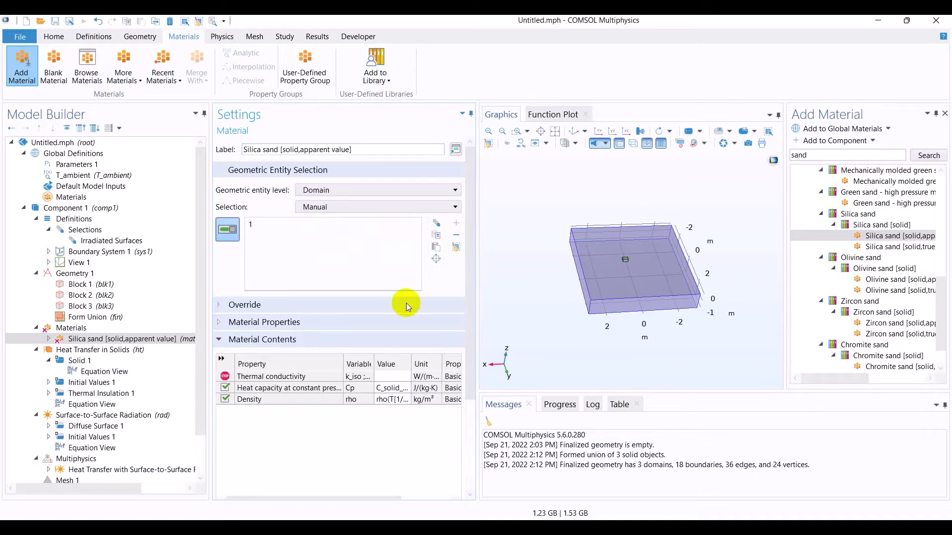
pyautogui.click(285, 225)
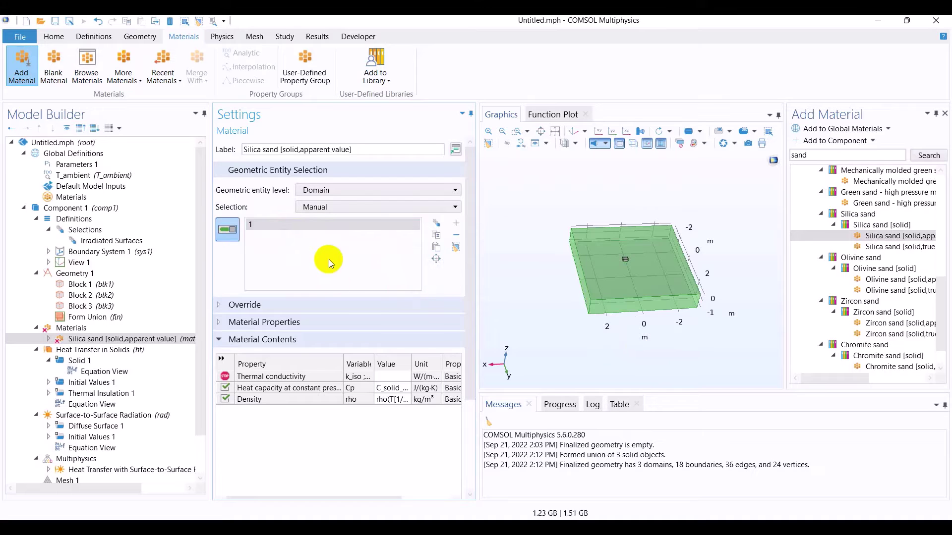
# Step: Check the Heat Transfer in Solids domains and the silica sand's thermal conductivity entry, and look through the other sand materials
pyautogui.click(105, 349)
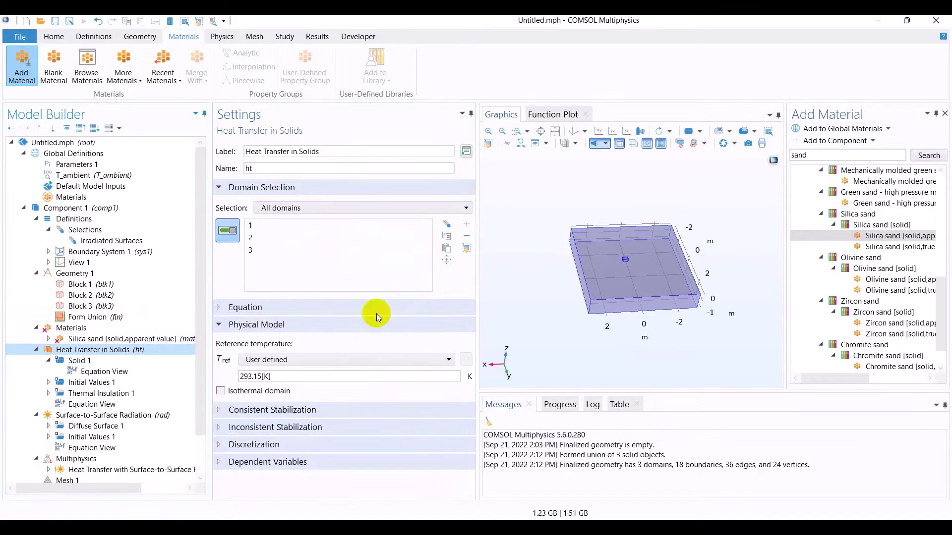
pyautogui.click(87, 339)
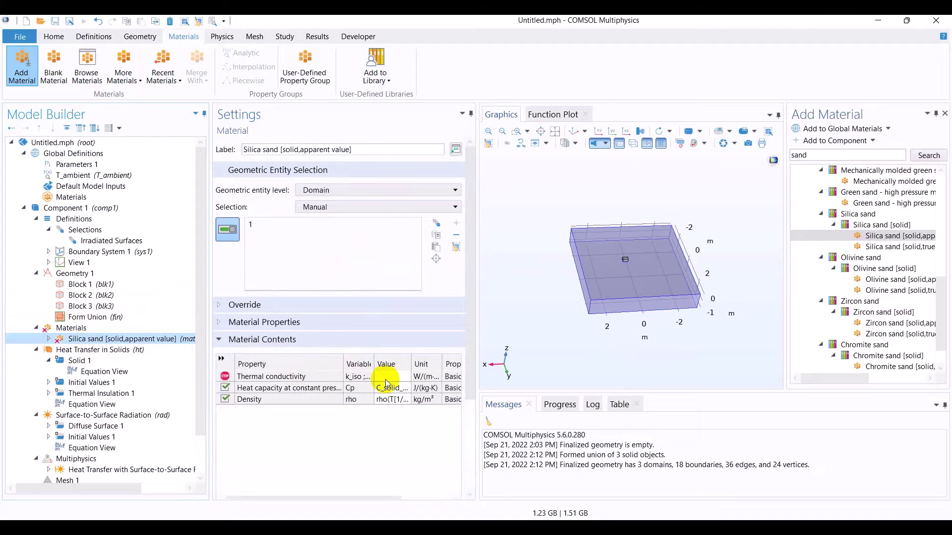
pyautogui.scroll(-1, 822, 268)
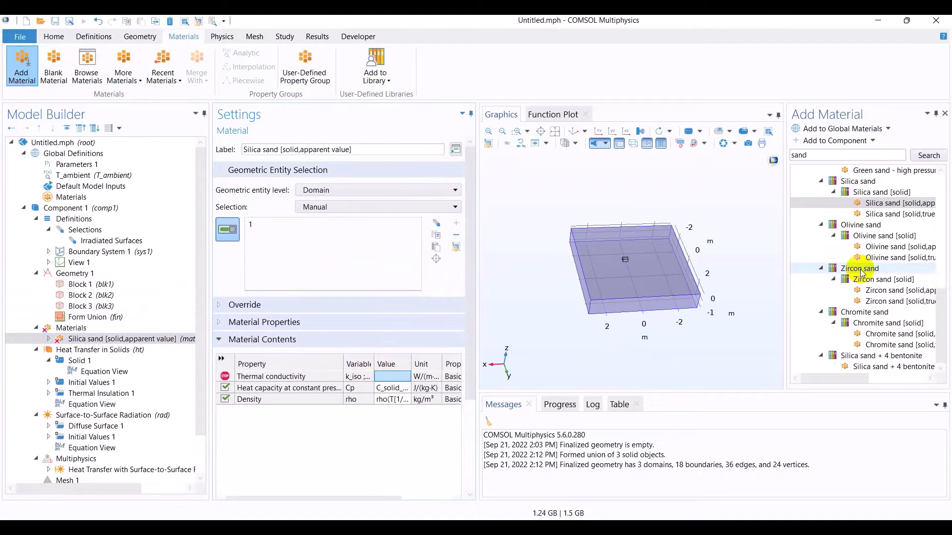
pyautogui.scroll(10, 838, 243)
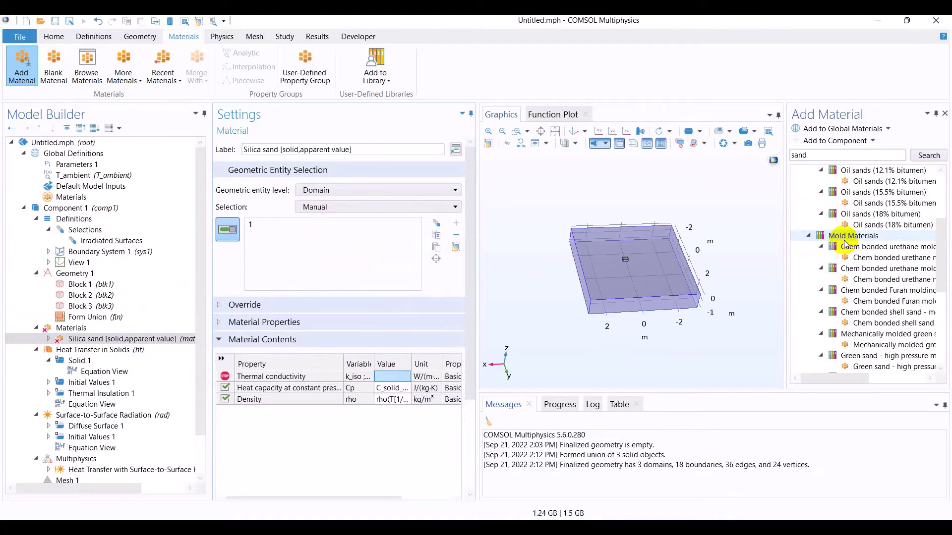
pyautogui.click(865, 141)
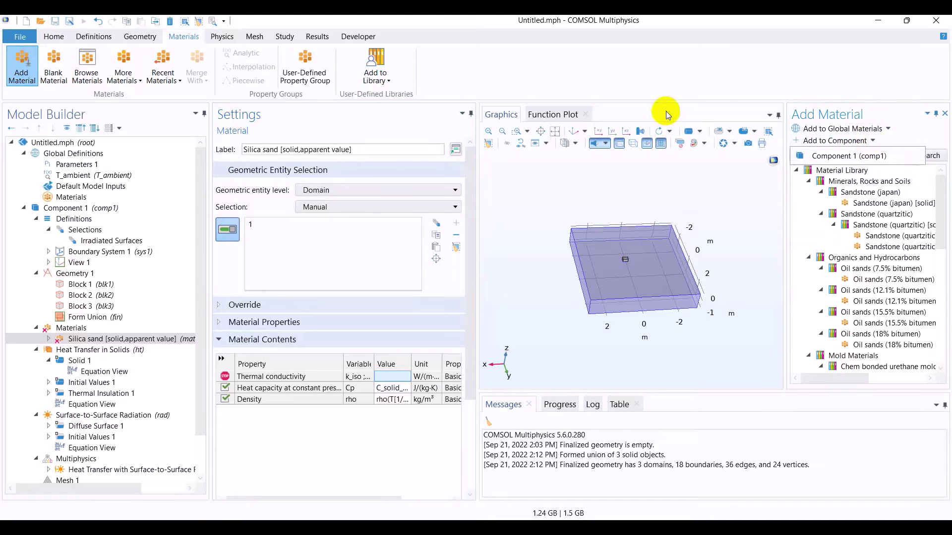
pyautogui.click(917, 130)
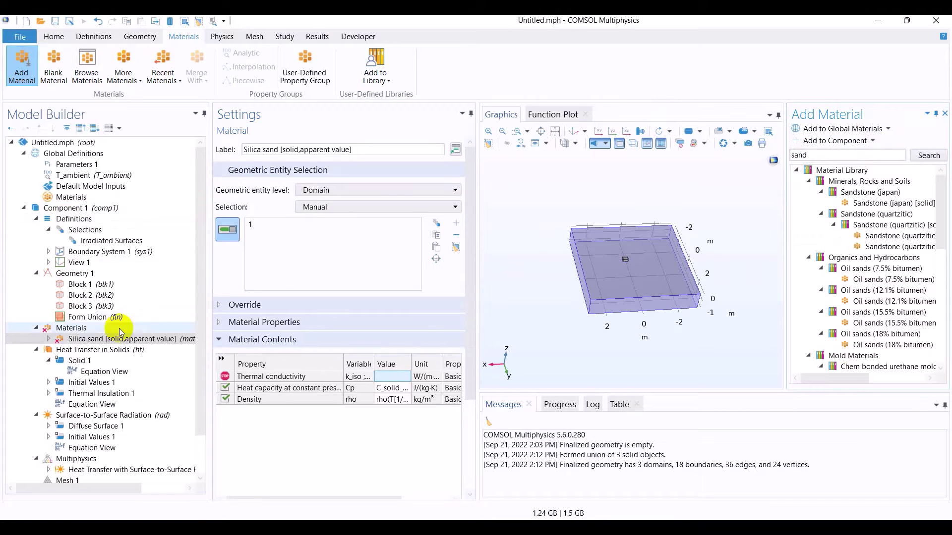
pyautogui.click(944, 113)
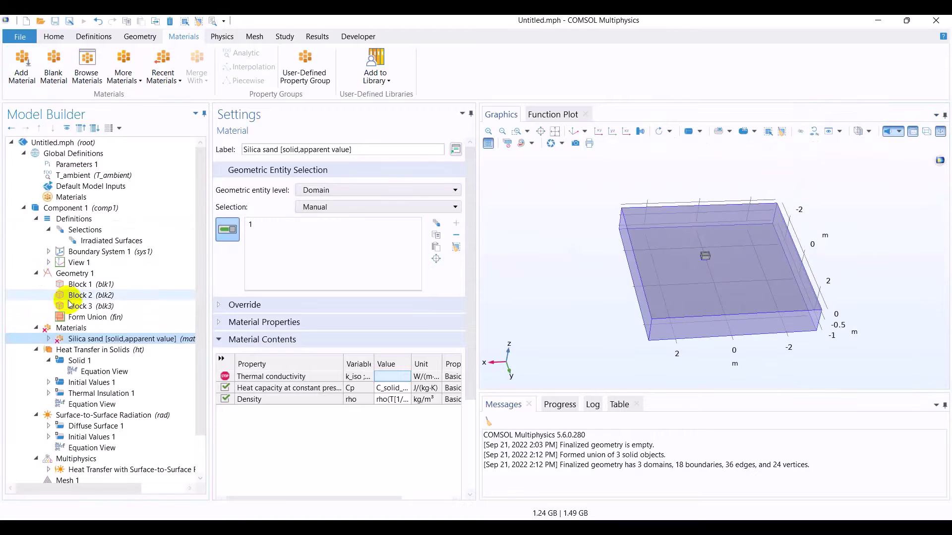
# Step: Delete the silica sand material from Component 1
pyautogui.rightClick(82, 338)
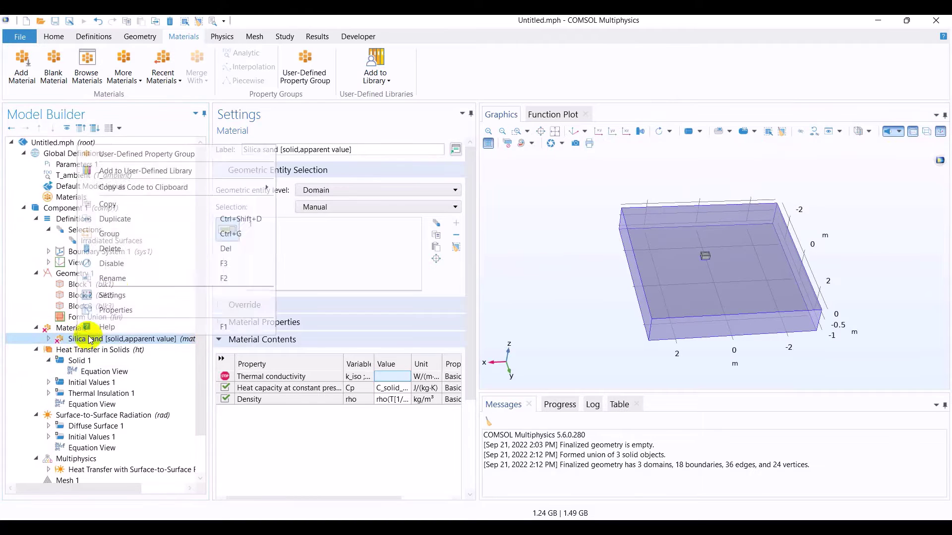
pyautogui.click(134, 249)
pyautogui.click(514, 317)
# Step: Search the material library for "silicon" and add Si - Silicon to Component 1
pyautogui.click(21, 67)
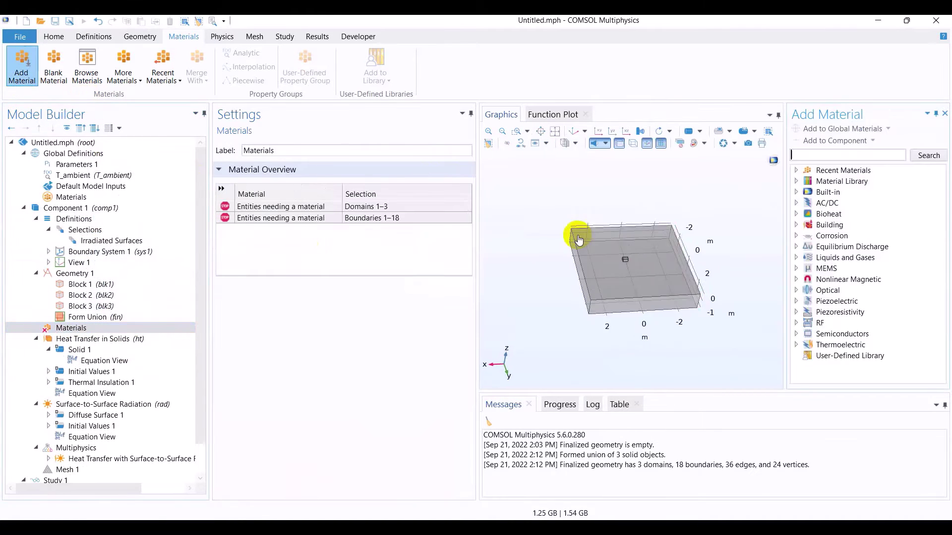
pyautogui.click(796, 192)
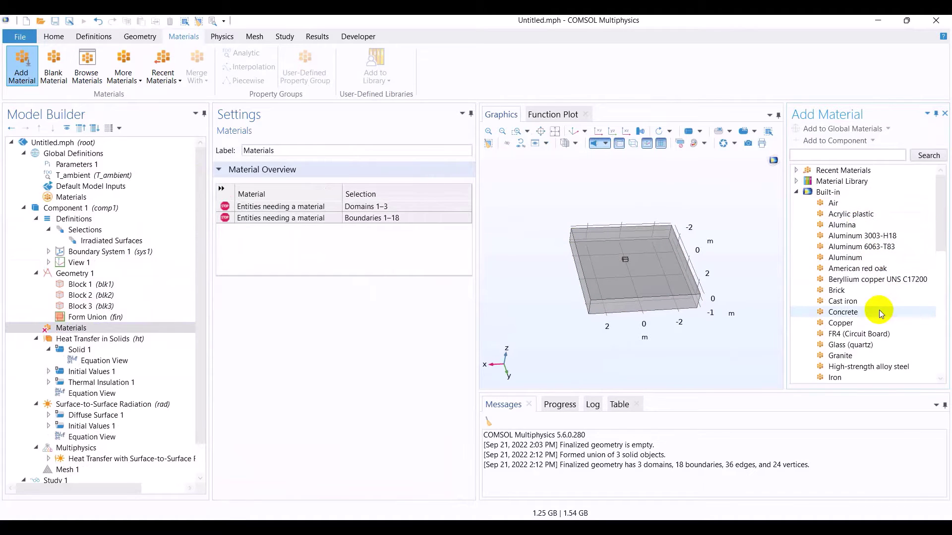
pyautogui.scroll(-3, 879, 307)
pyautogui.scroll(-4, 880, 303)
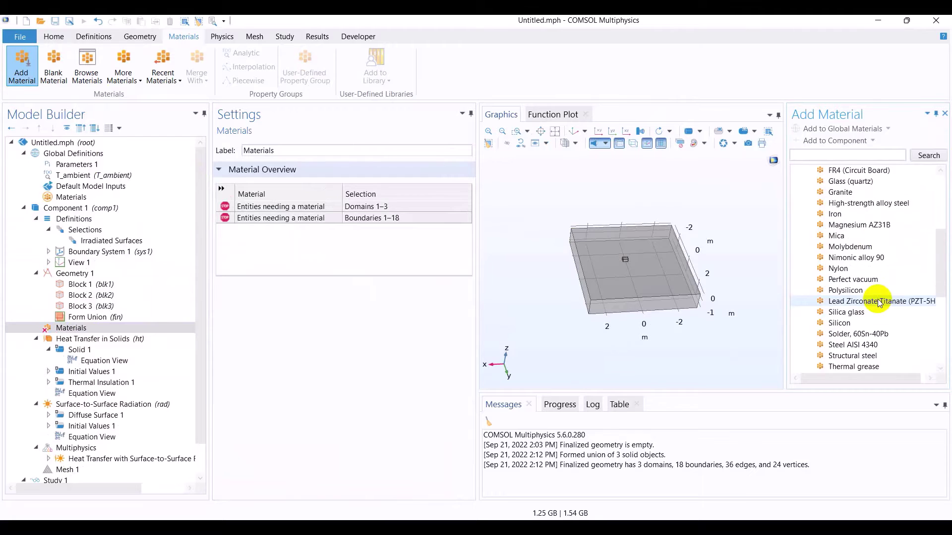
pyautogui.scroll(7, 871, 299)
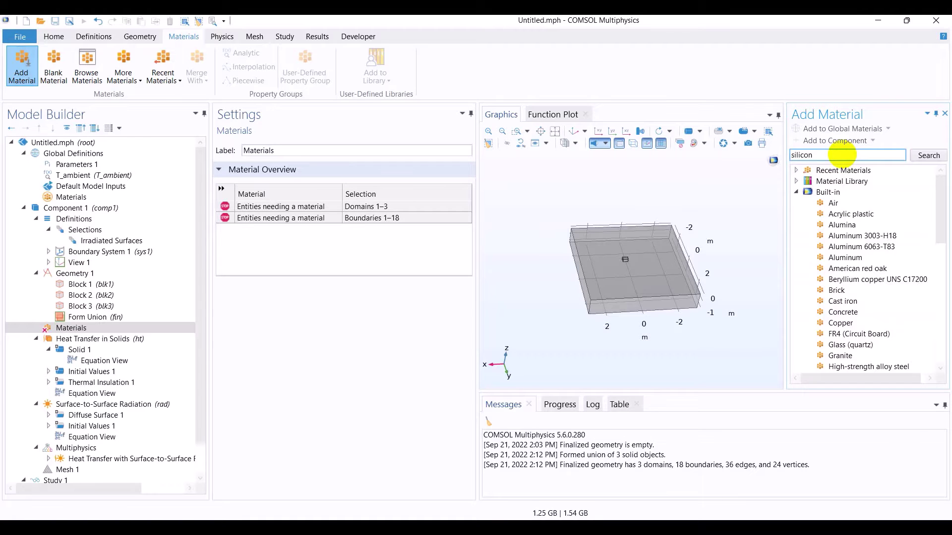
pyautogui.click(927, 155)
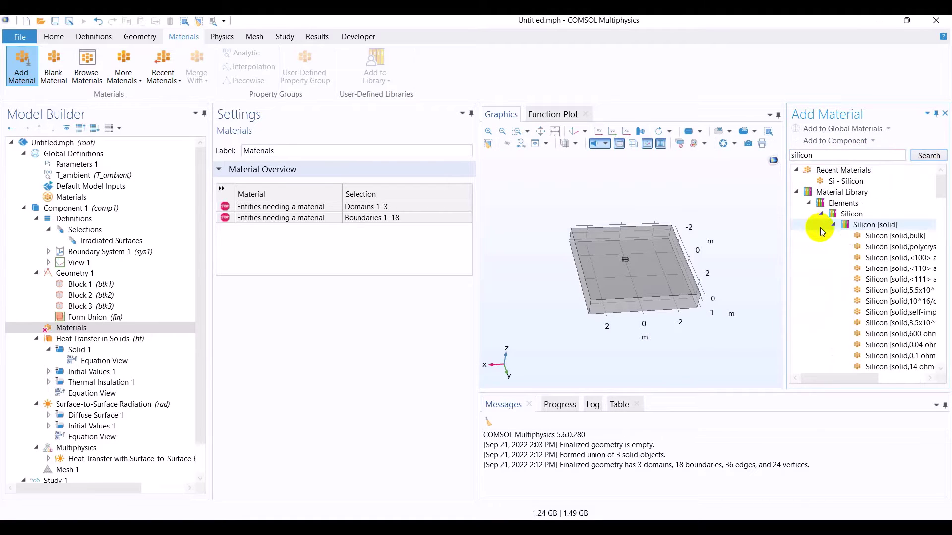
pyautogui.click(838, 181)
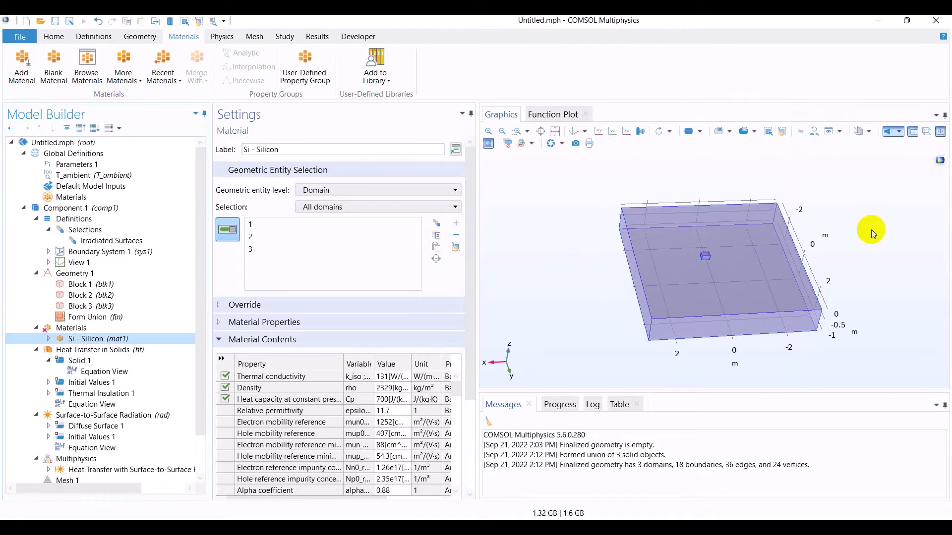
# Step: Switch to Foxit PhantomPDF and read the Styrofoam property table and the Sand material instructions
pyautogui.hotkey('alt', 'Tab')
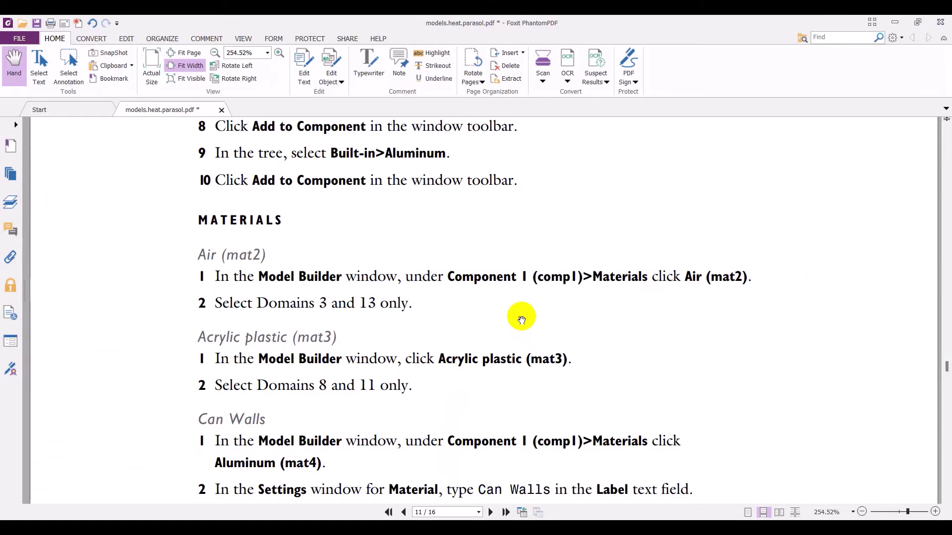
pyautogui.scroll(-8, 518, 315)
pyautogui.scroll(-15, 518, 315)
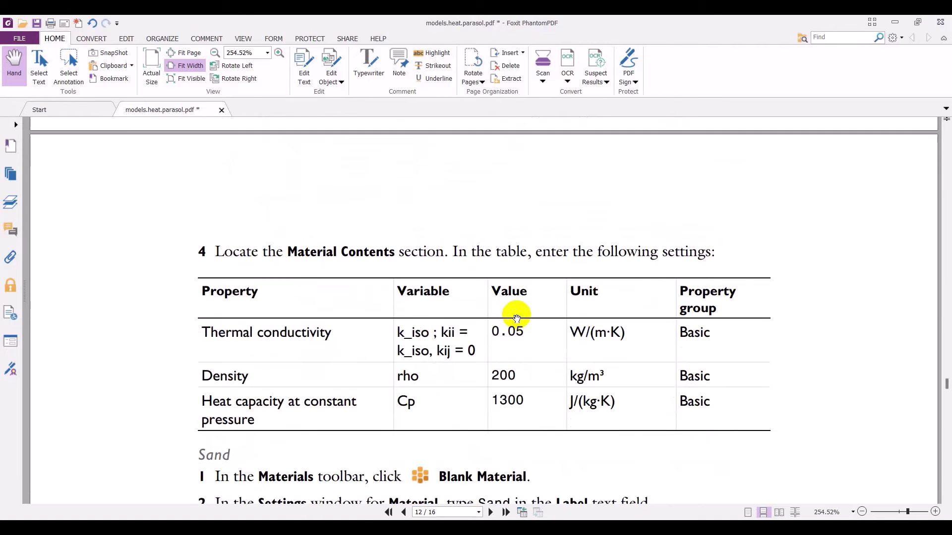
pyautogui.scroll(-2, 516, 318)
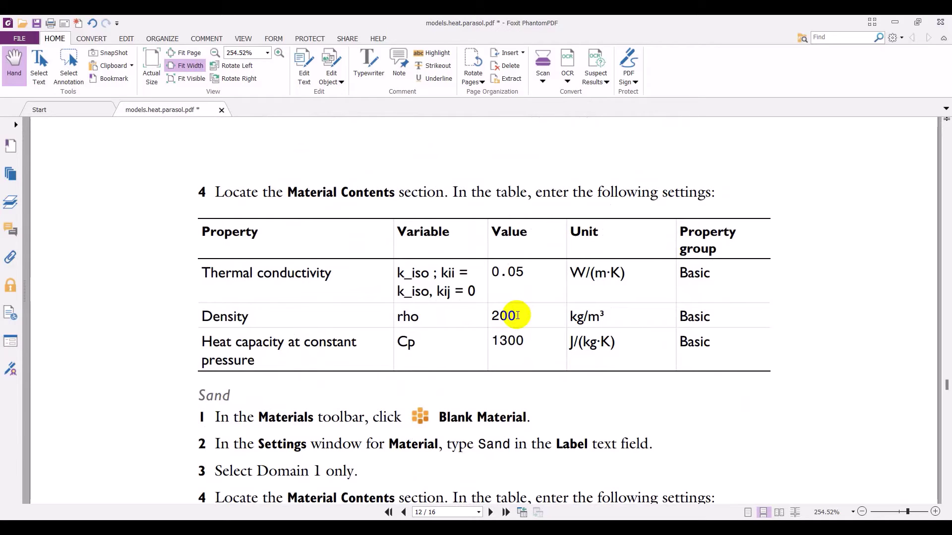
# Step: Read the Sand property table and the Heat Transfer in Solids initial value instructions in the tutorial PDF
pyautogui.scroll(-4, 509, 268)
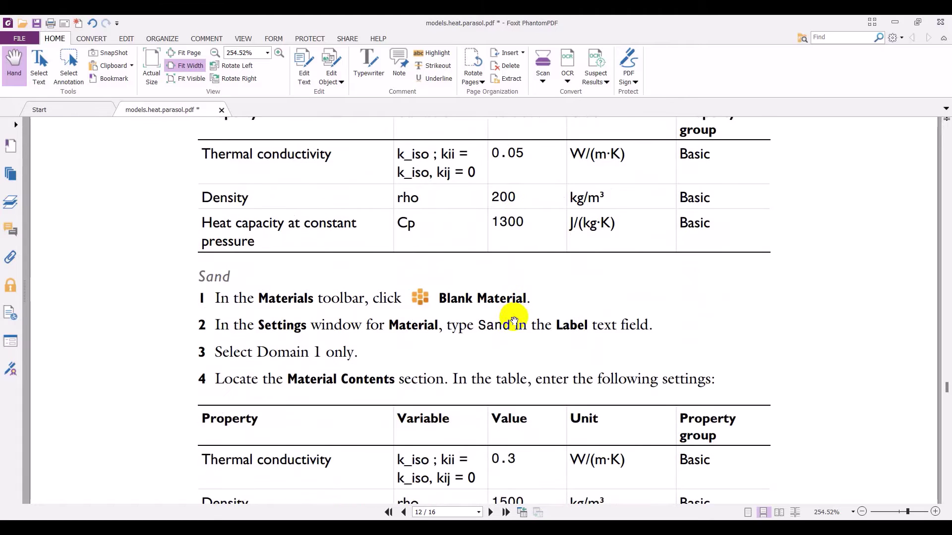
pyautogui.scroll(-2, 452, 302)
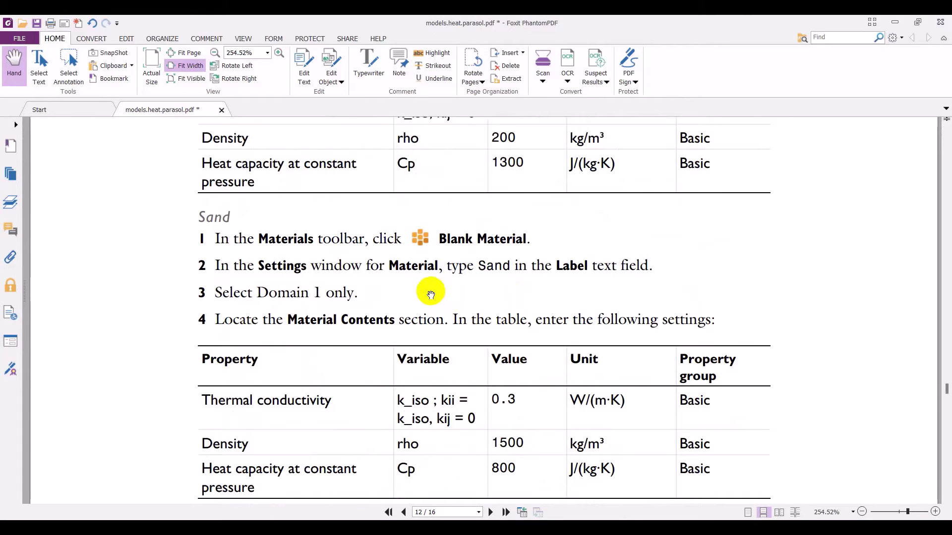
pyautogui.scroll(-4, 431, 293)
pyautogui.scroll(12, 431, 290)
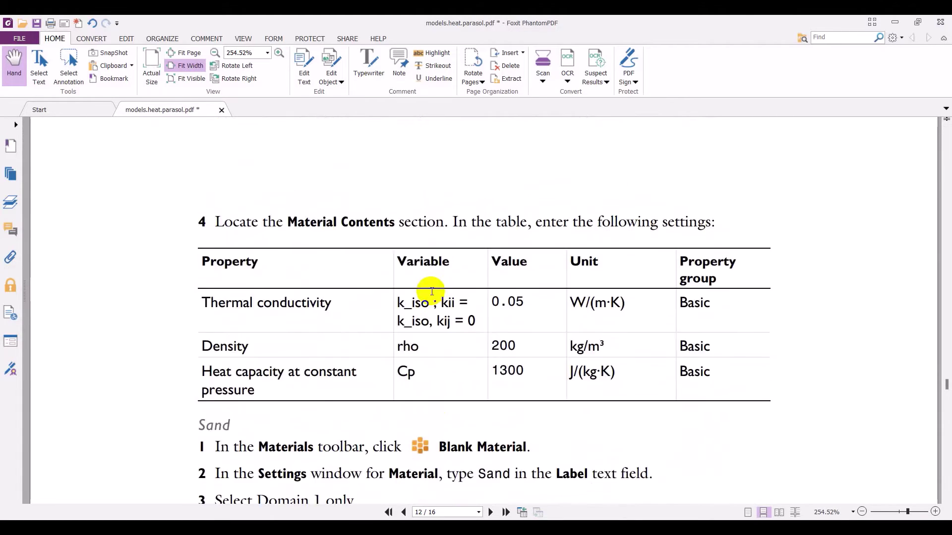
pyautogui.scroll(-11, 431, 292)
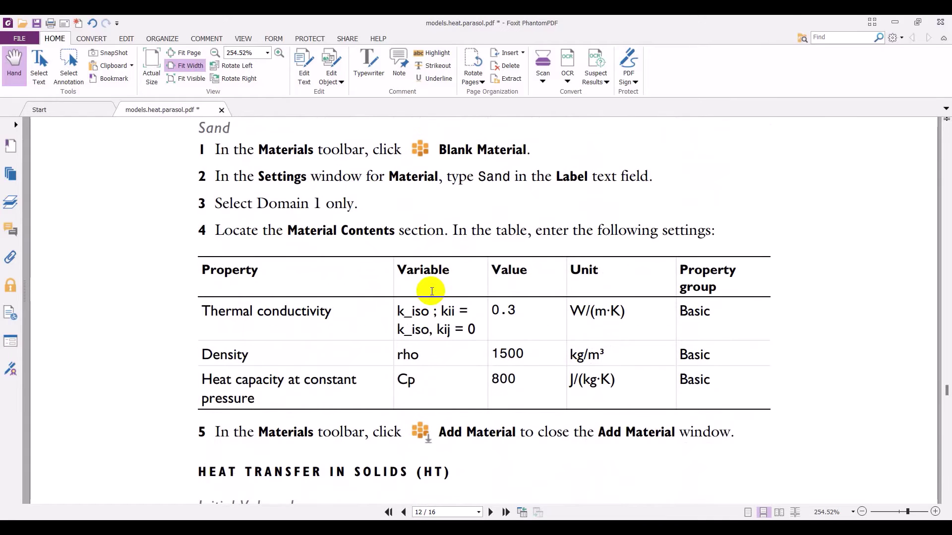
pyautogui.scroll(-5, 430, 295)
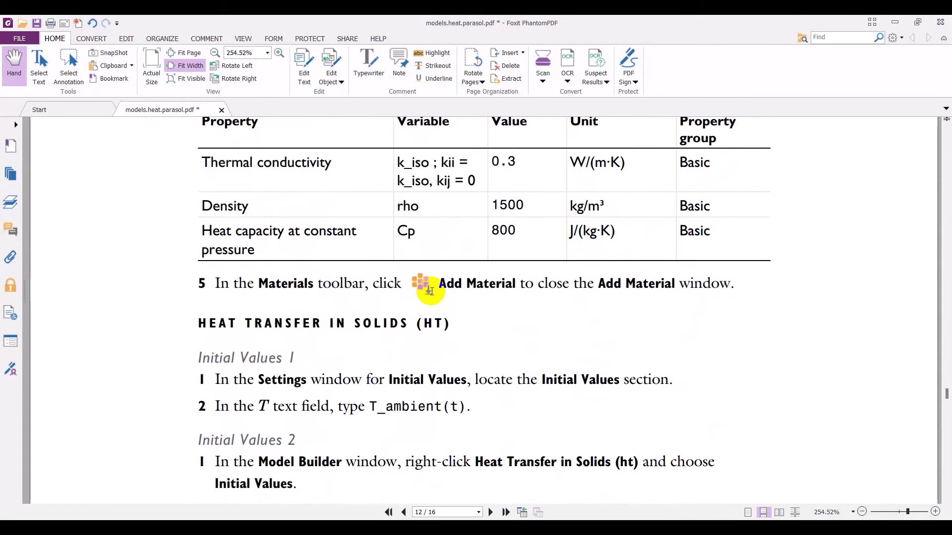
pyautogui.scroll(-6, 431, 292)
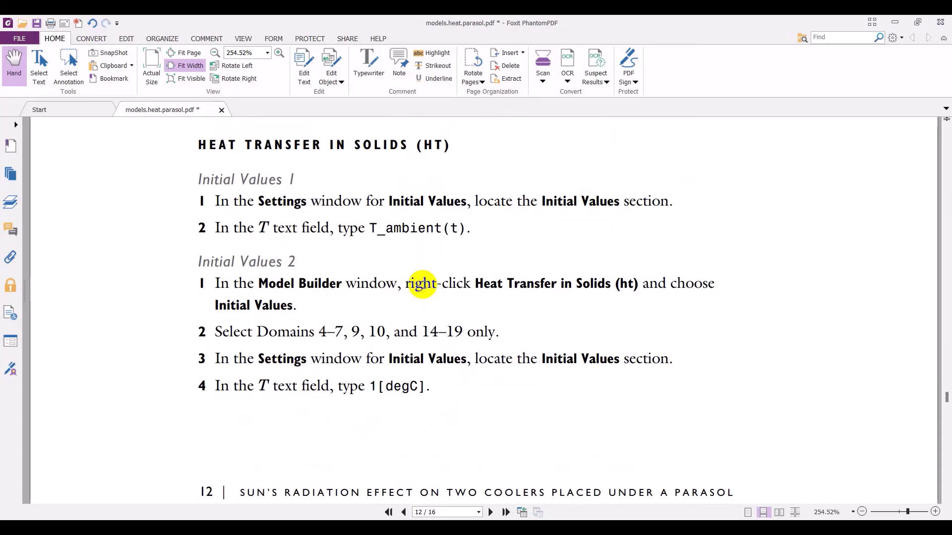
# Step: Switch to COMSOL Multiphysics and examine the Material Overview's entities needing a material and the domain selection of Si - Silicon
pyautogui.hotkey('alt', 'Tab')
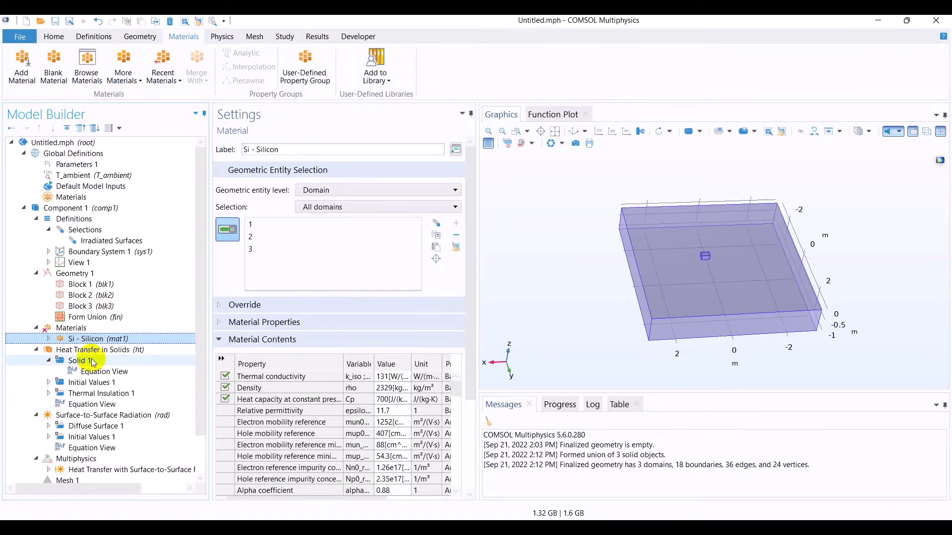
pyautogui.click(71, 327)
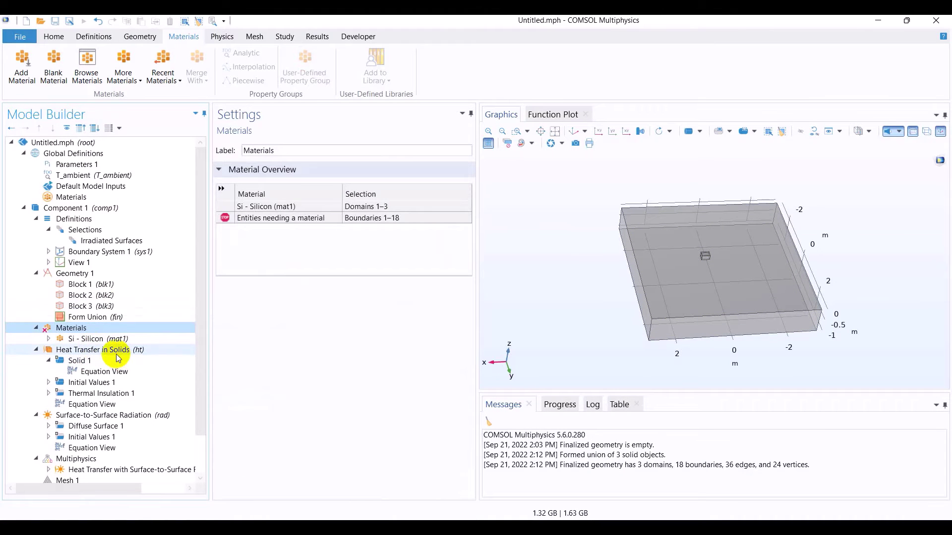
pyautogui.click(272, 220)
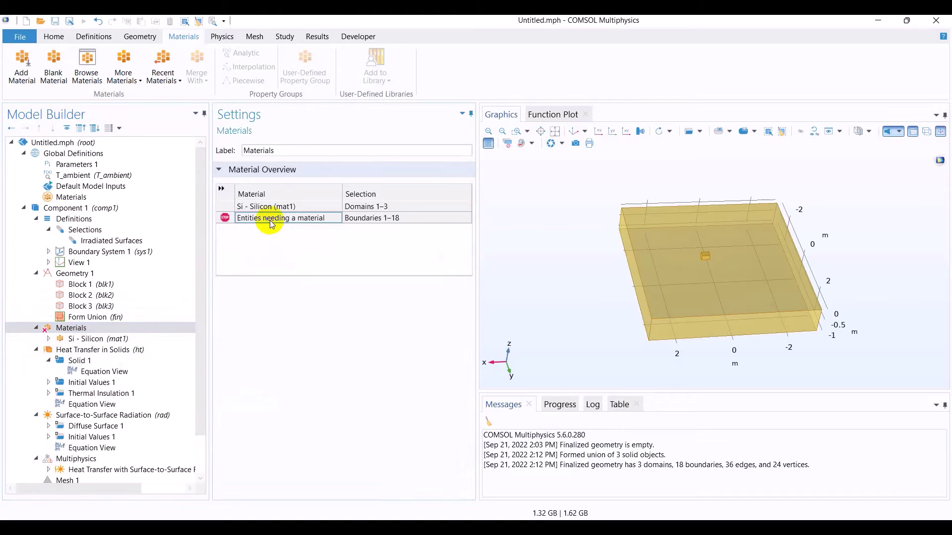
pyautogui.click(279, 206)
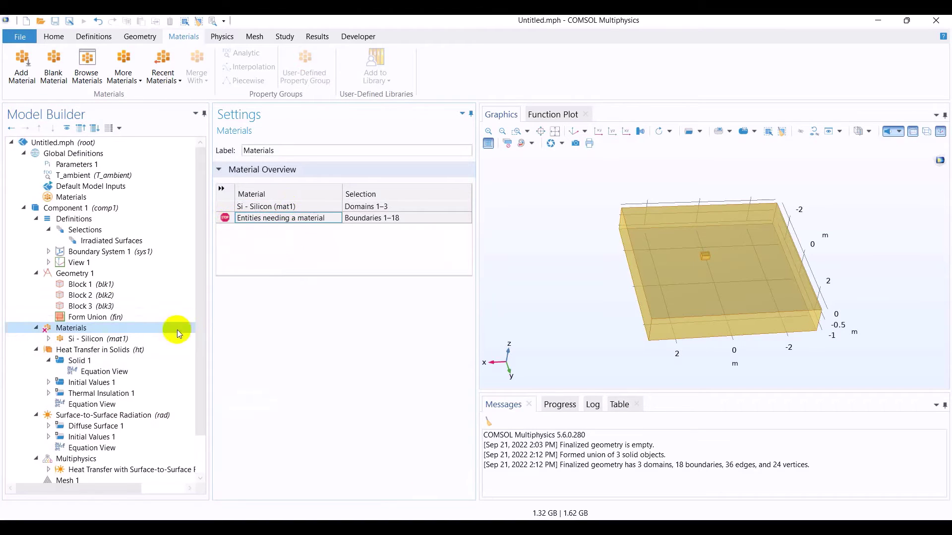
pyautogui.click(94, 339)
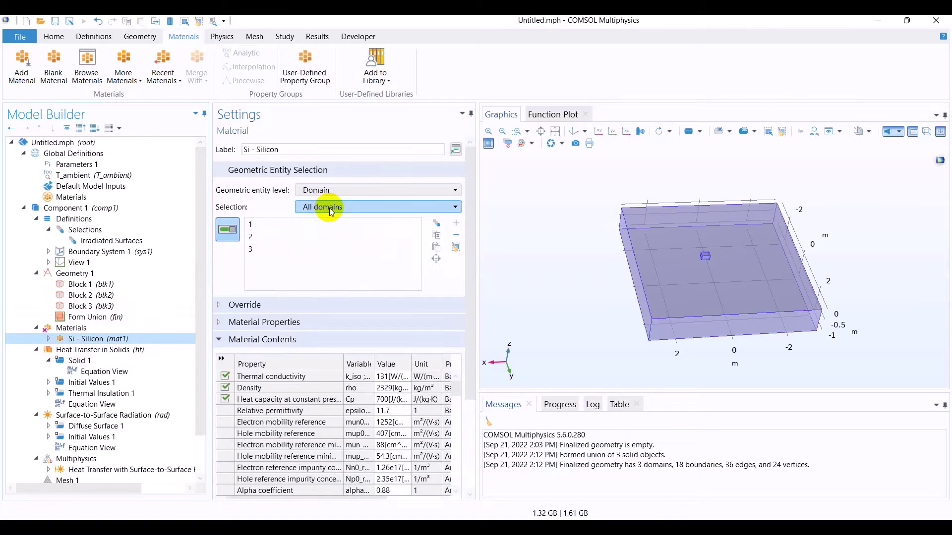
pyautogui.click(69, 329)
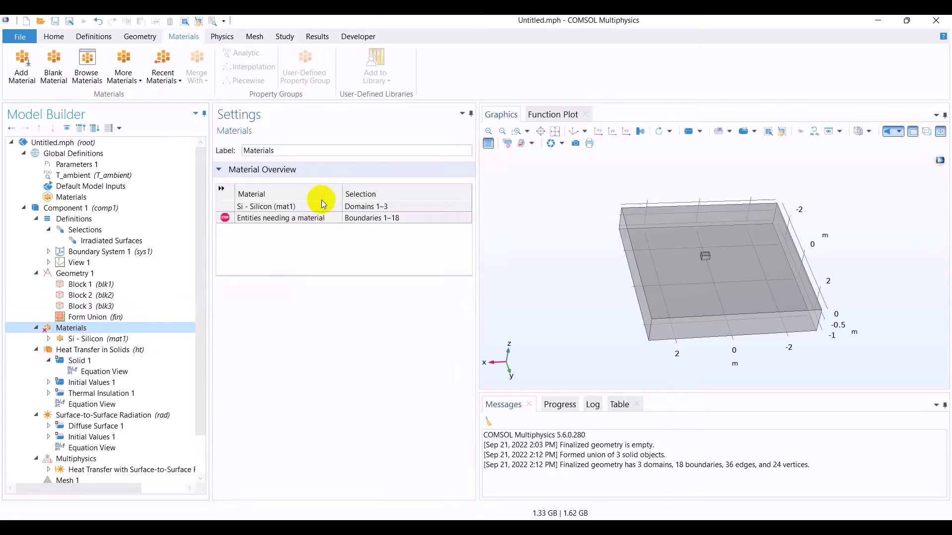
pyautogui.click(302, 219)
pyautogui.rightClick(301, 222)
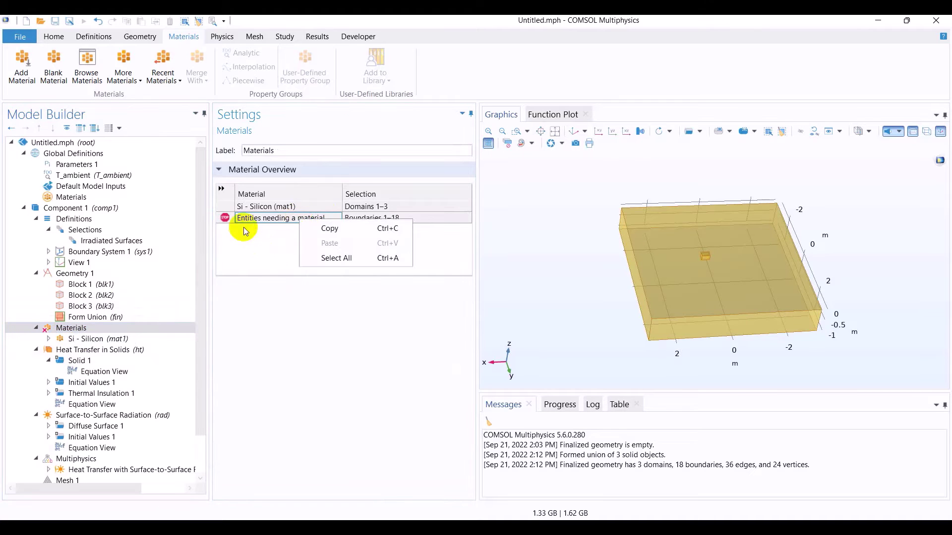
pyautogui.click(226, 218)
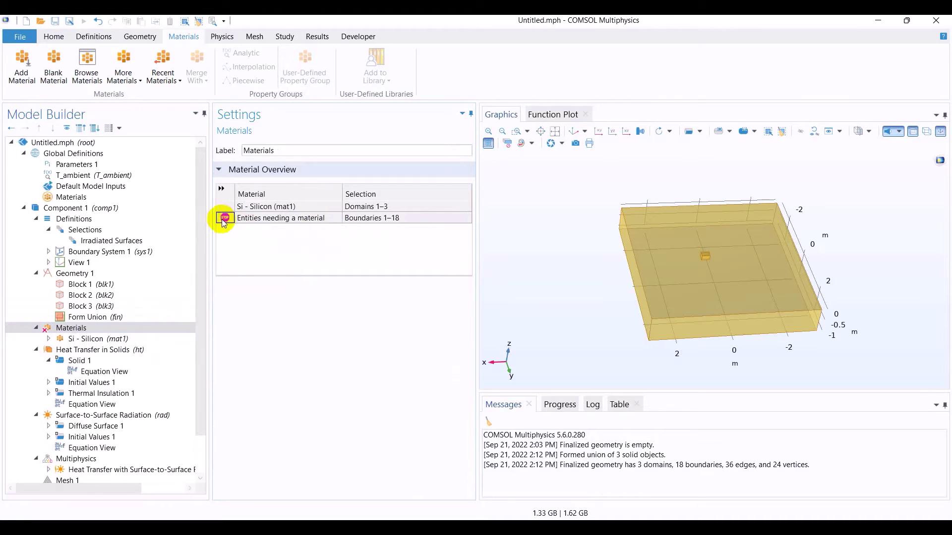
pyautogui.click(391, 218)
pyautogui.click(93, 339)
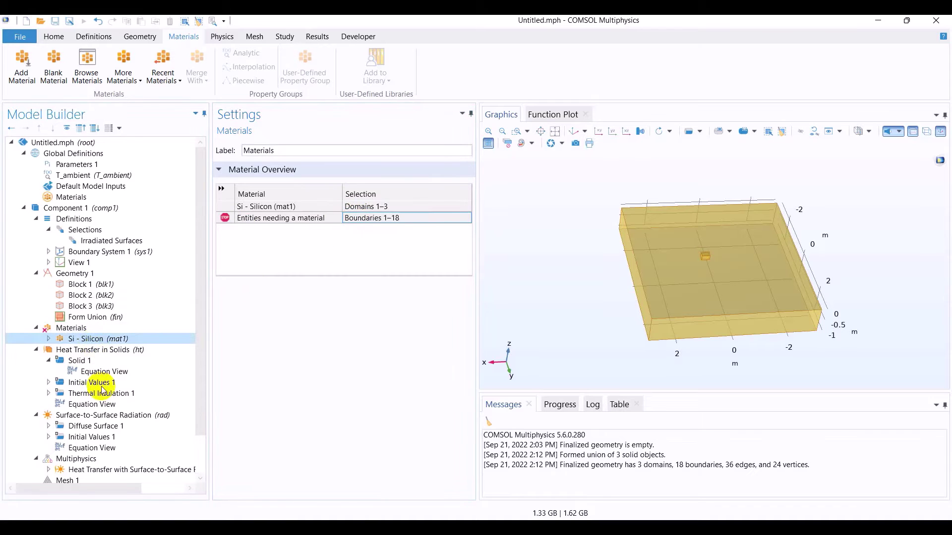
# Step: Consult the PDF's initial value instructions and try T_ambient(t) as the user-defined reference temperature of Heat Transfer in Solids
pyautogui.click(101, 350)
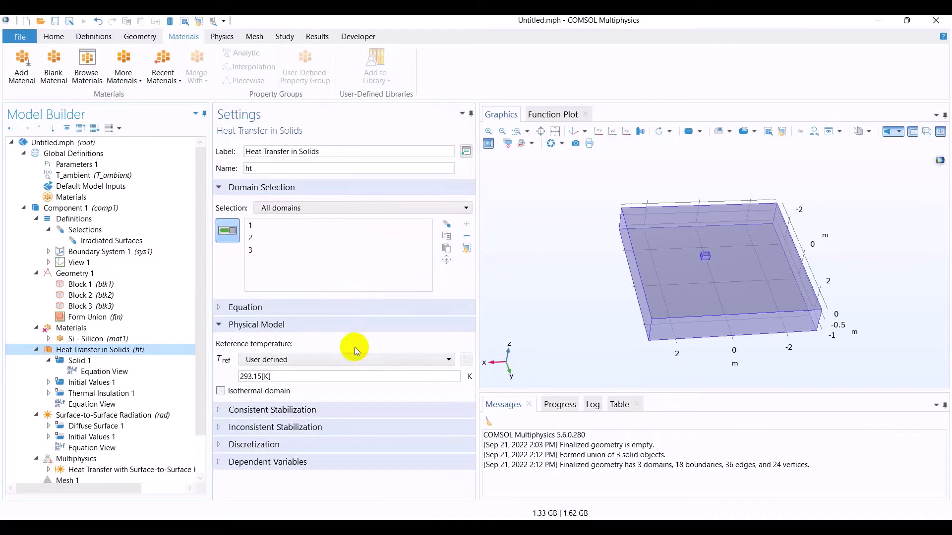
pyautogui.hotkey('alt', 'Tab')
pyautogui.scroll(-3, 308, 300)
pyautogui.scroll(3, 307, 307)
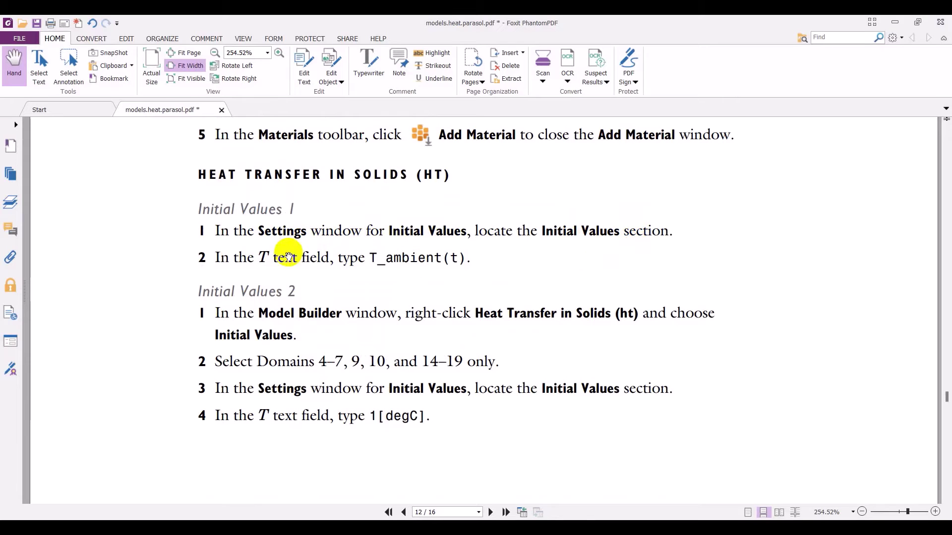
pyautogui.hotkey('alt', 'Tab')
pyautogui.click(279, 375)
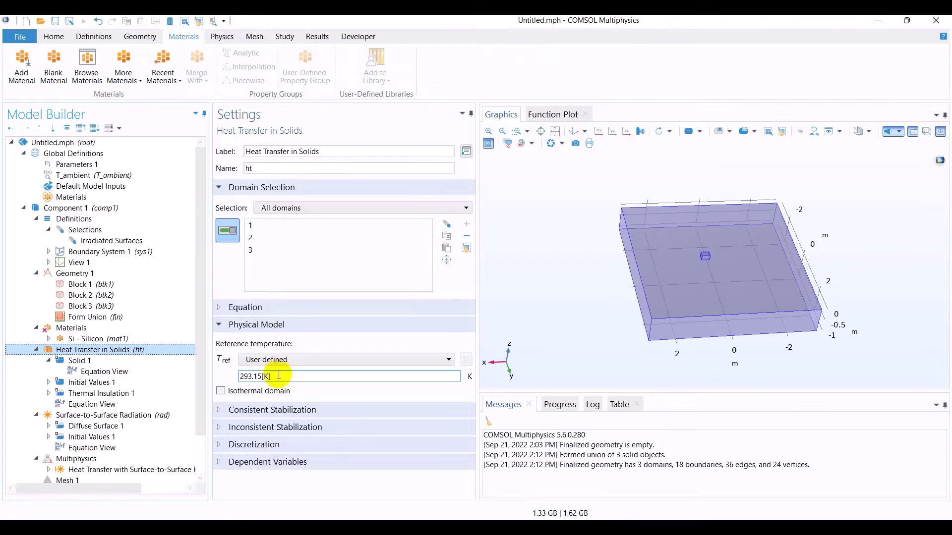
pyautogui.click(273, 360)
pyautogui.click(278, 373)
pyautogui.hotkey('alt', 'Tab')
pyautogui.doubleClick(426, 258)
pyautogui.hotkey('alt', 'Tab')
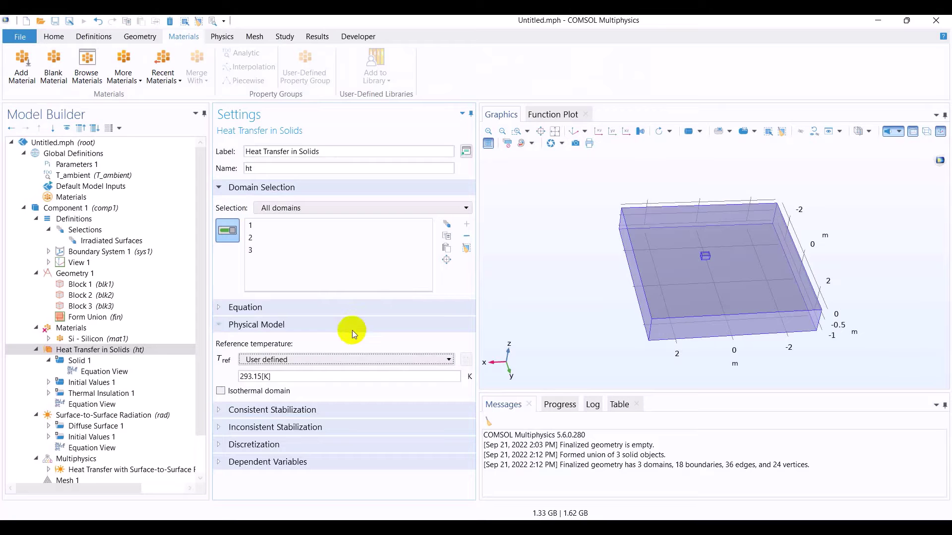
pyautogui.tripleClick(286, 376)
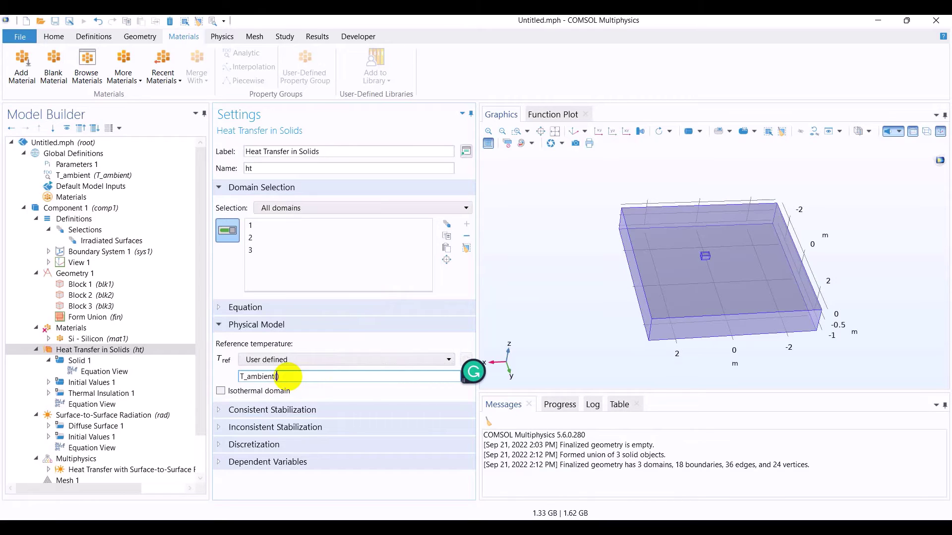
pyautogui.click(306, 319)
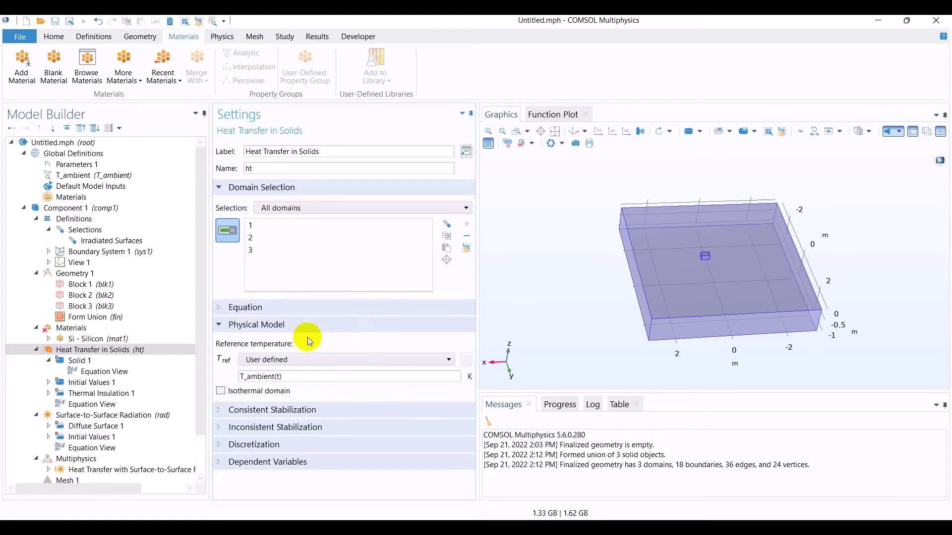
# Step: Recheck the PDF's initial value instructions and undo the reference temperature change in Heat Transfer in Solids
pyautogui.hotkey('alt', 'Tab')
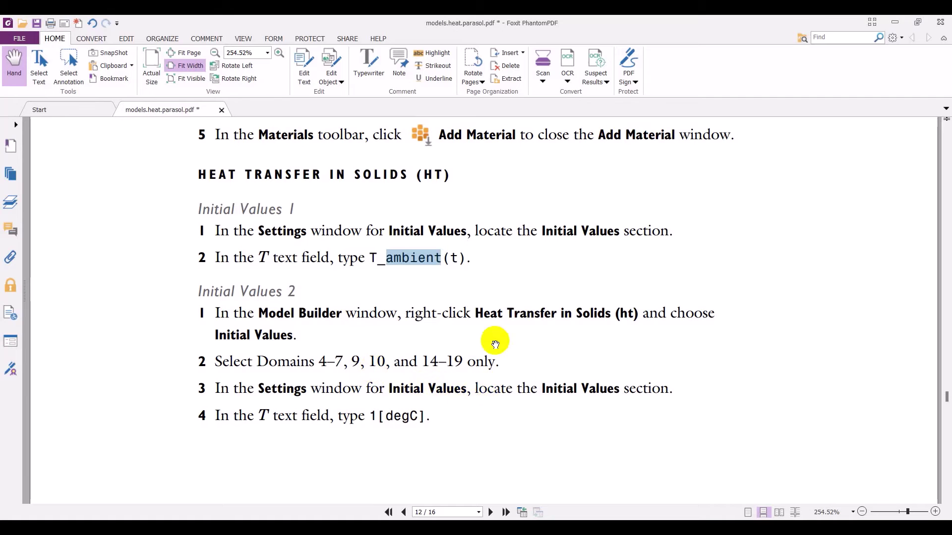
pyautogui.hotkey('alt', 'Tab')
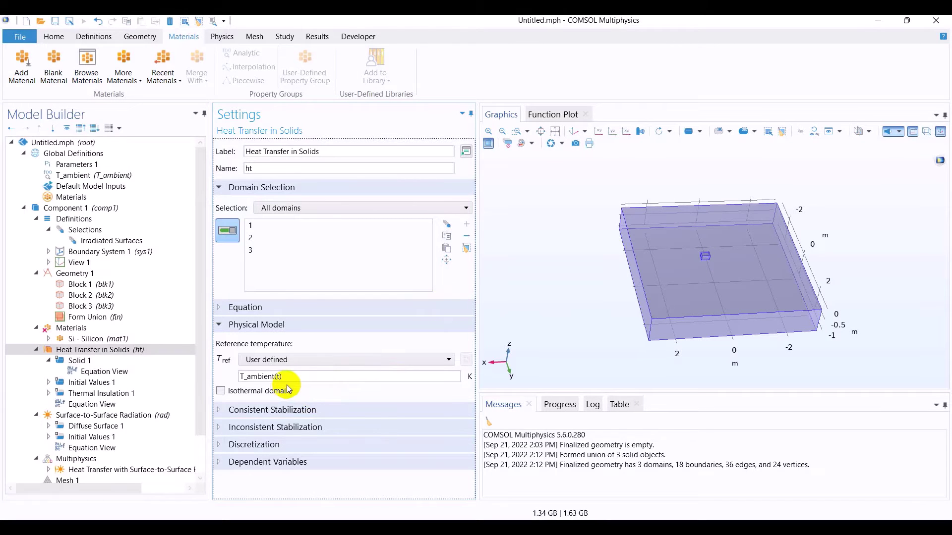
pyautogui.hotkey('alt', 'Tab')
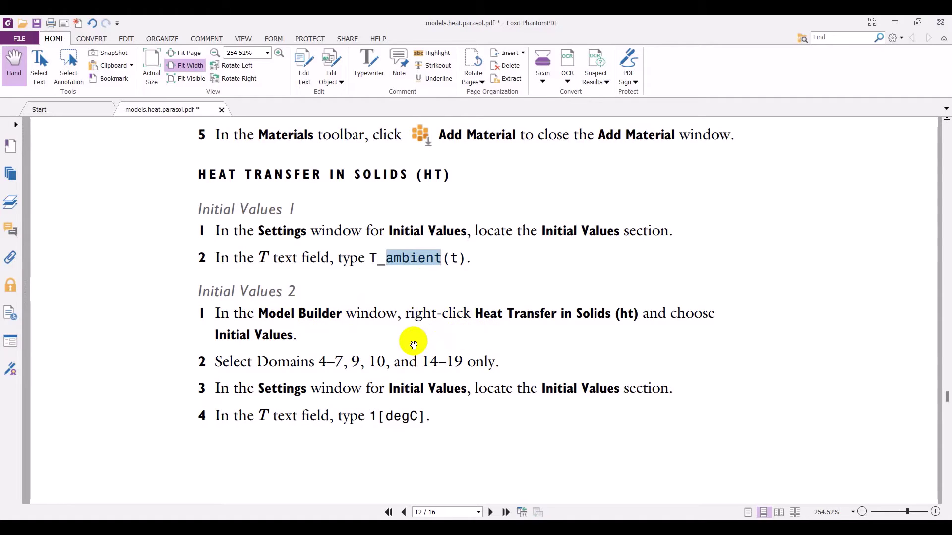
pyautogui.hotkey('alt', 'Tab')
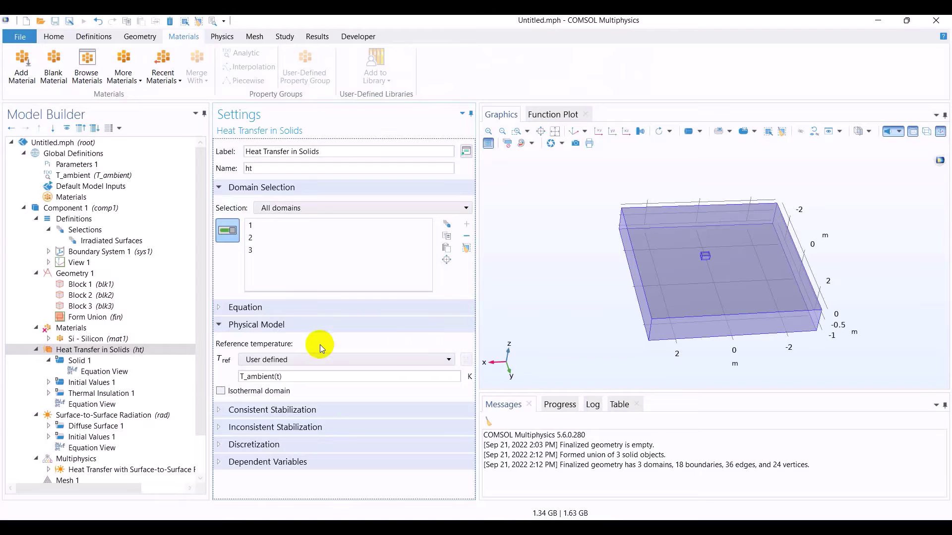
pyautogui.click(160, 383)
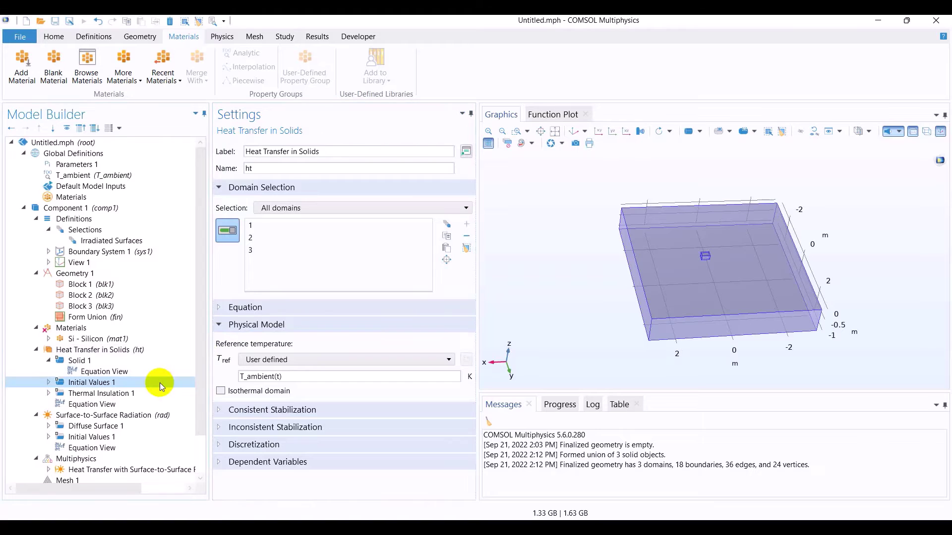
pyautogui.click(128, 352)
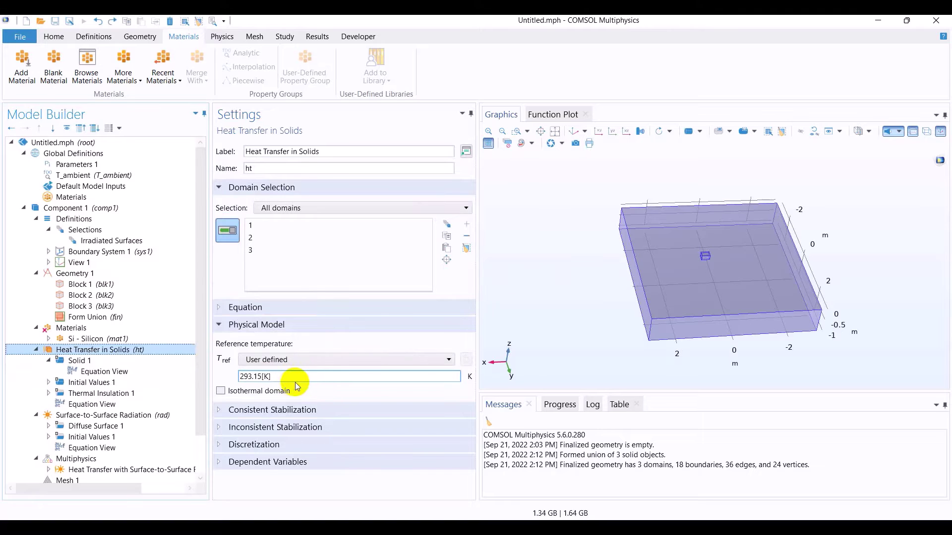
# Step: Following the PDF, set the user-defined temperature of Initial Values 1 under Heat Transfer in Solids to T_ambient(t)
pyautogui.hotkey('alt', 'Tab')
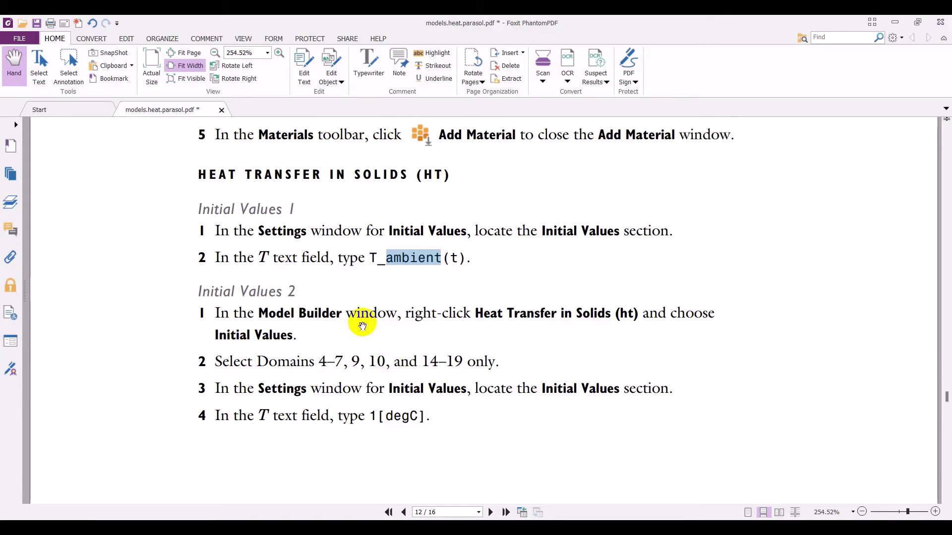
pyautogui.click(473, 289)
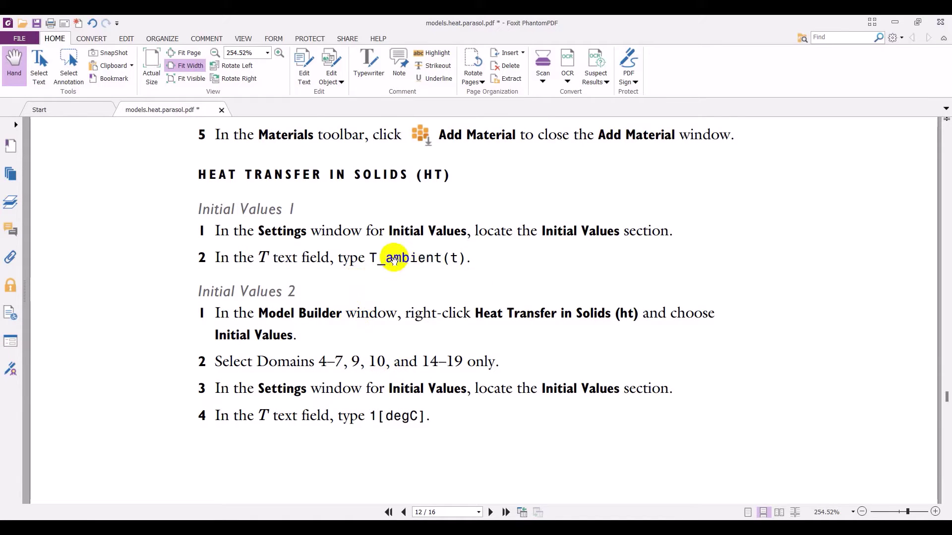
pyautogui.hotkey('alt', 'Tab')
pyautogui.click(126, 384)
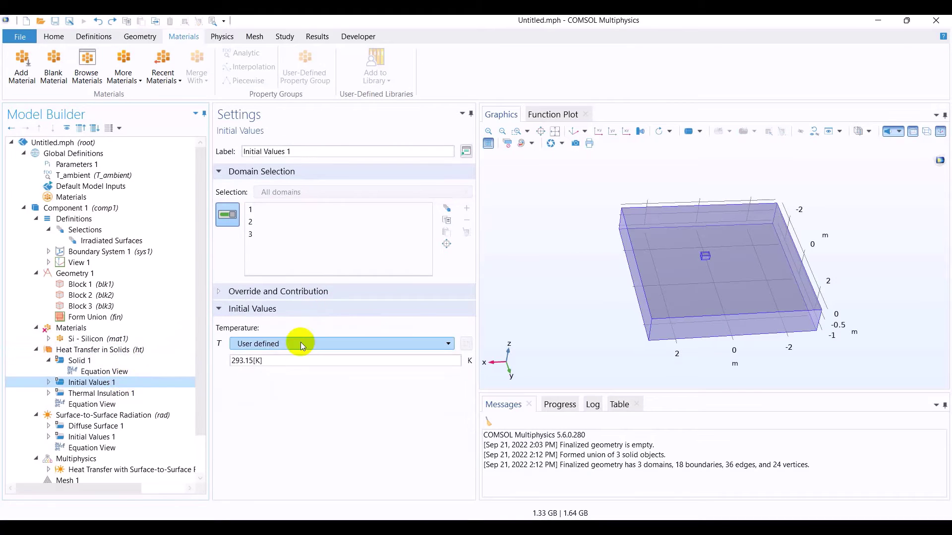
pyautogui.hotkey('alt', 'Tab')
pyautogui.hotkey('alt', 'Tab')
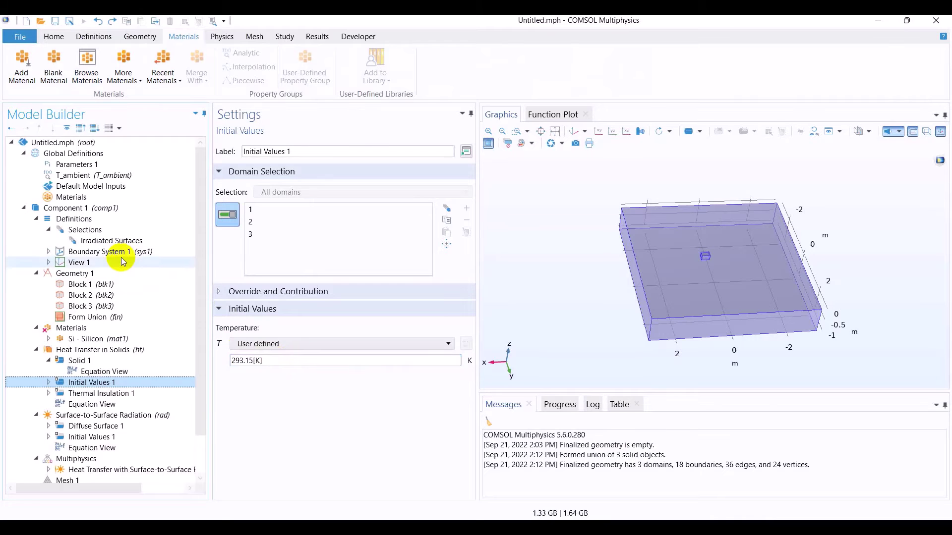
pyautogui.click(277, 361)
pyautogui.hotkey('ctrl', 'a')
pyautogui.write('T')
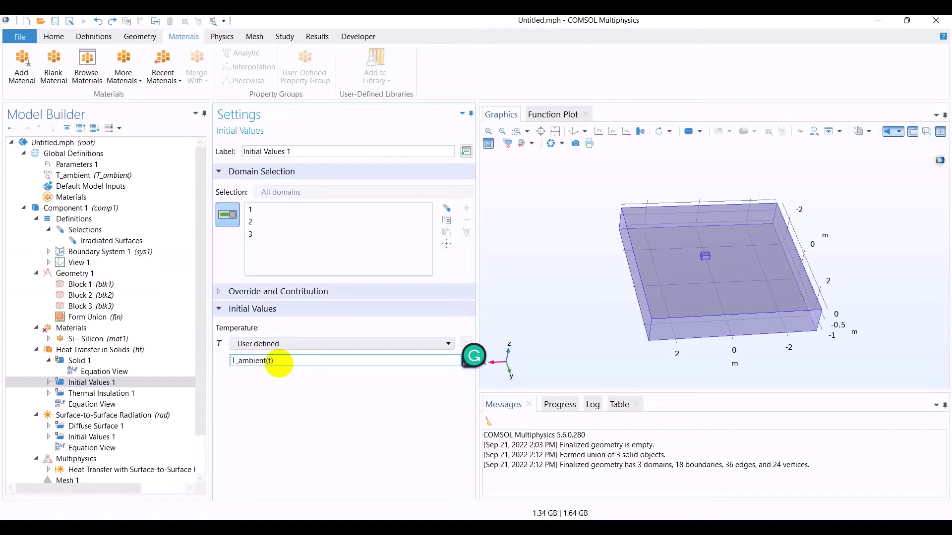
# Step: Consult the PDF's Initial Values 2 instructions and add another Initial Values node under Heat Transfer in Solids
pyautogui.hotkey('alt', 'Tab')
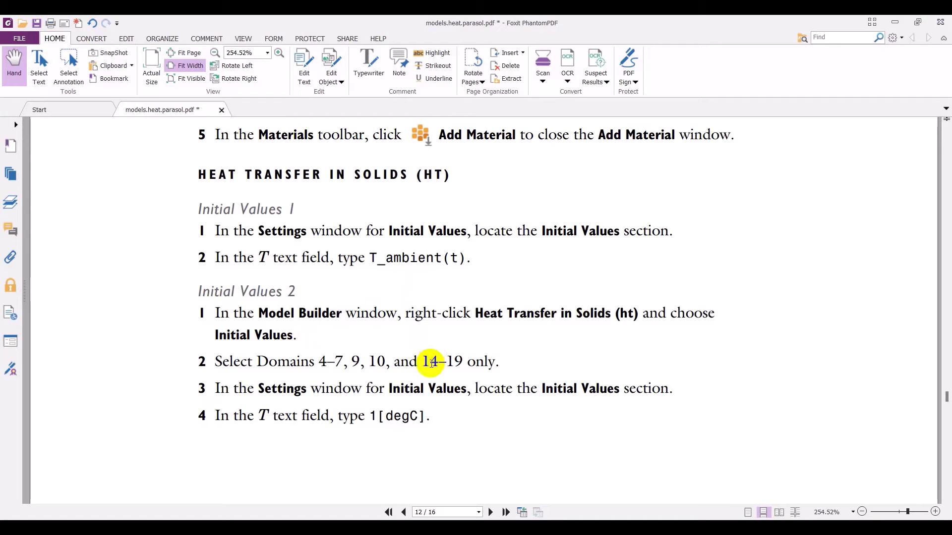
pyautogui.hotkey('alt', 'Tab')
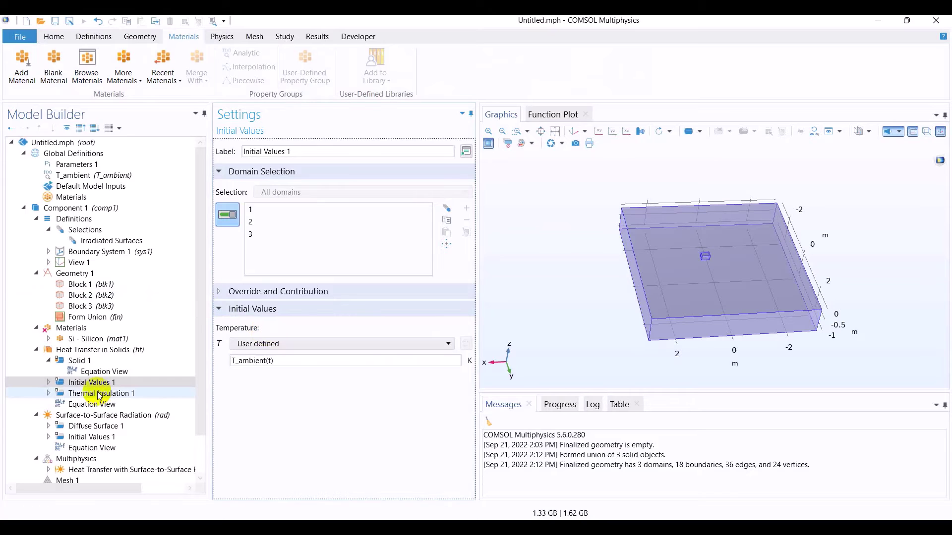
pyautogui.rightClick(81, 351)
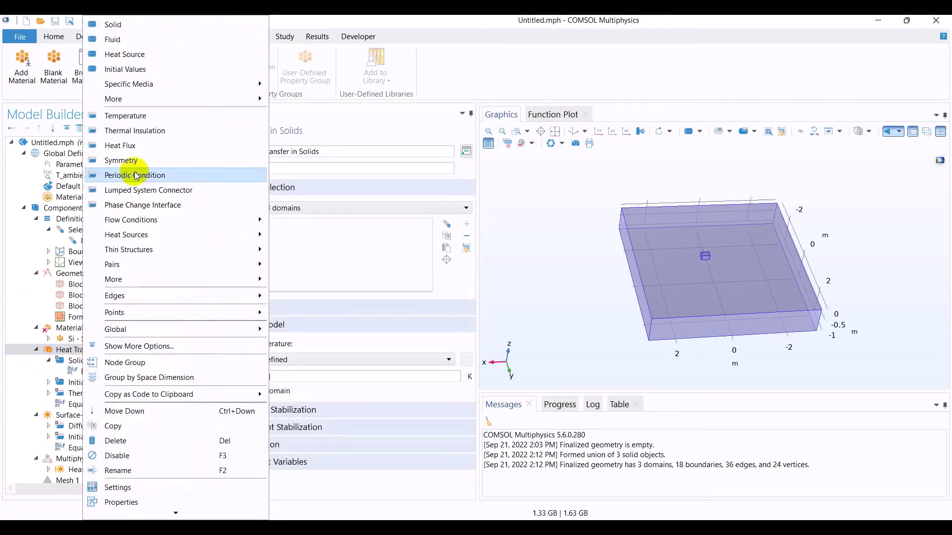
pyautogui.click(131, 73)
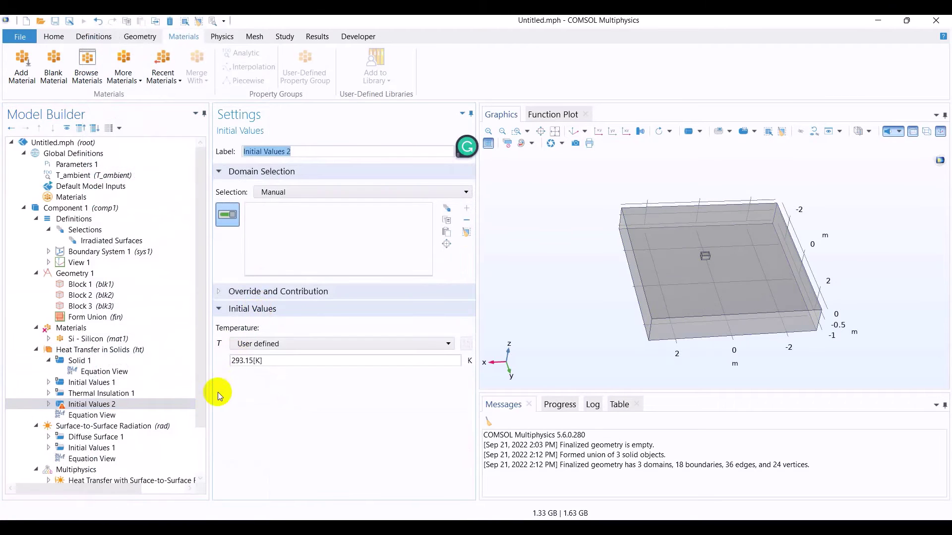
# Step: Try to paste domains 4 5 6 7 into the domain selection of Initial Values 2
pyautogui.hotkey('alt', 'Tab')
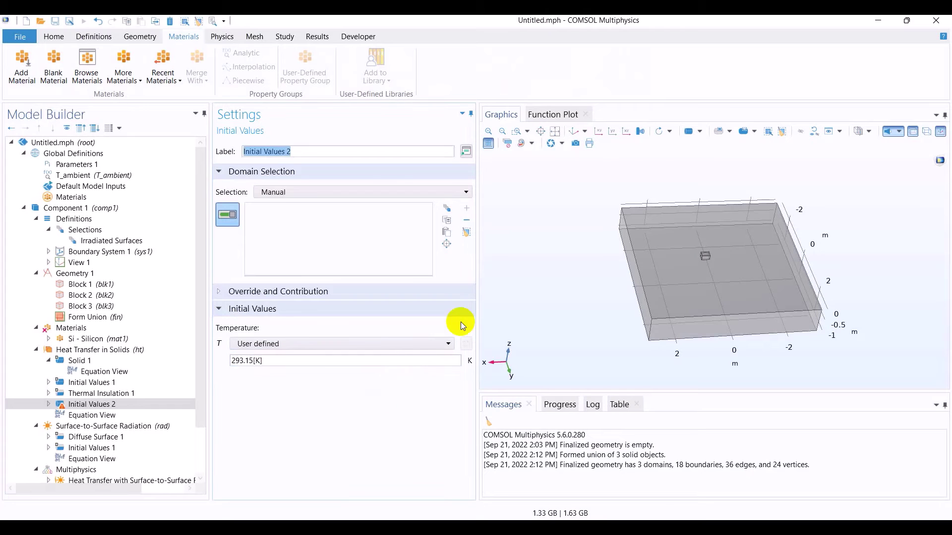
pyautogui.click(466, 232)
pyautogui.write('4 5 6 7')
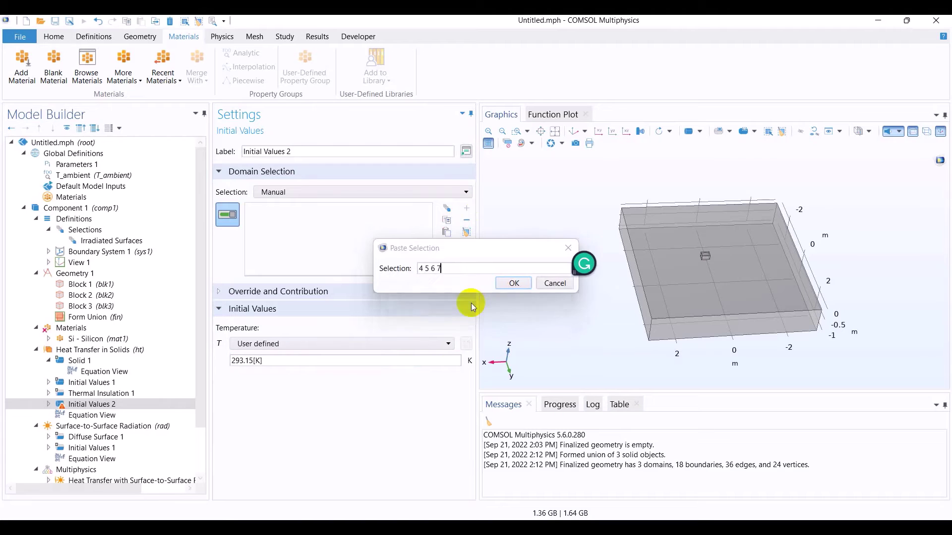
pyautogui.press('Return')
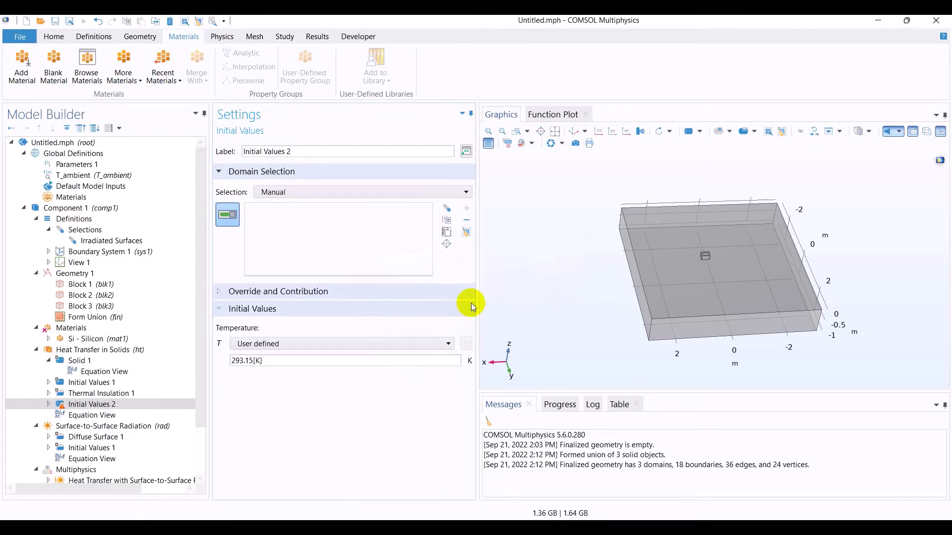
pyautogui.click(445, 232)
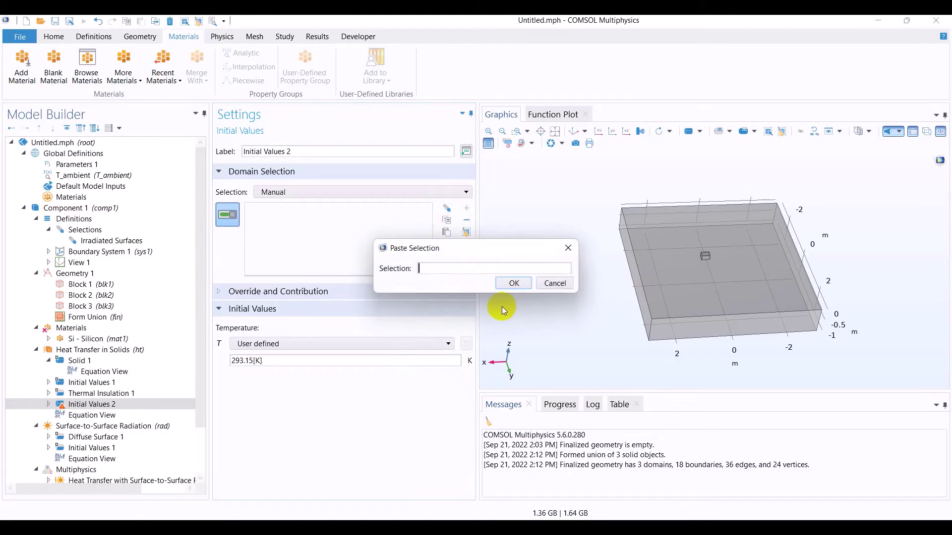
pyautogui.write('4 5 ')
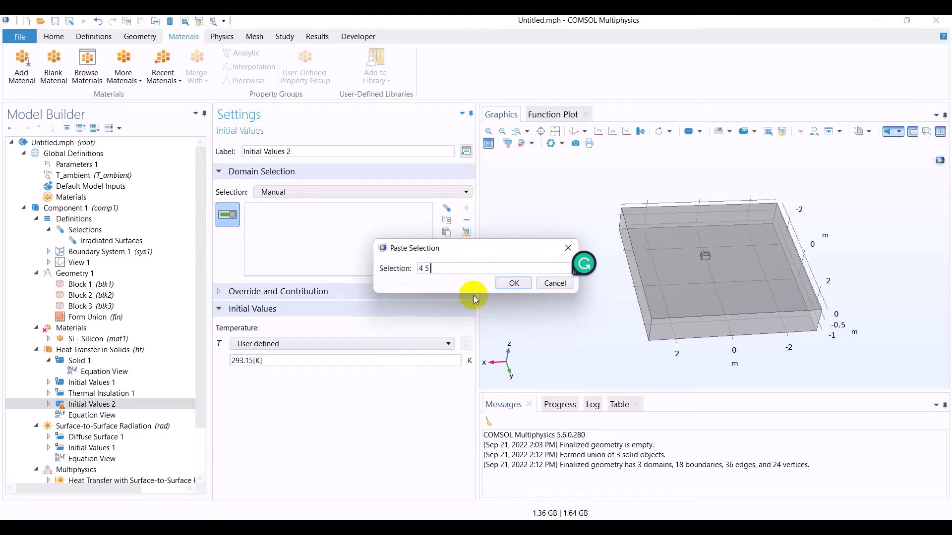
pyautogui.write('6 7')
pyautogui.click(515, 283)
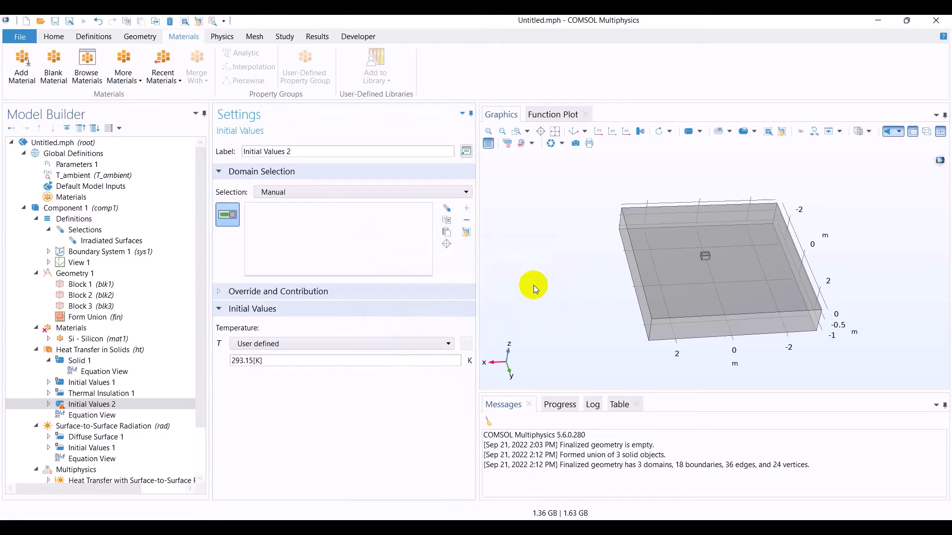
# Step: Recheck the PDF's Initial Values 2 instructions and try domain 1 and All domains as the node's domain selection
pyautogui.hotkey('alt', 'Tab')
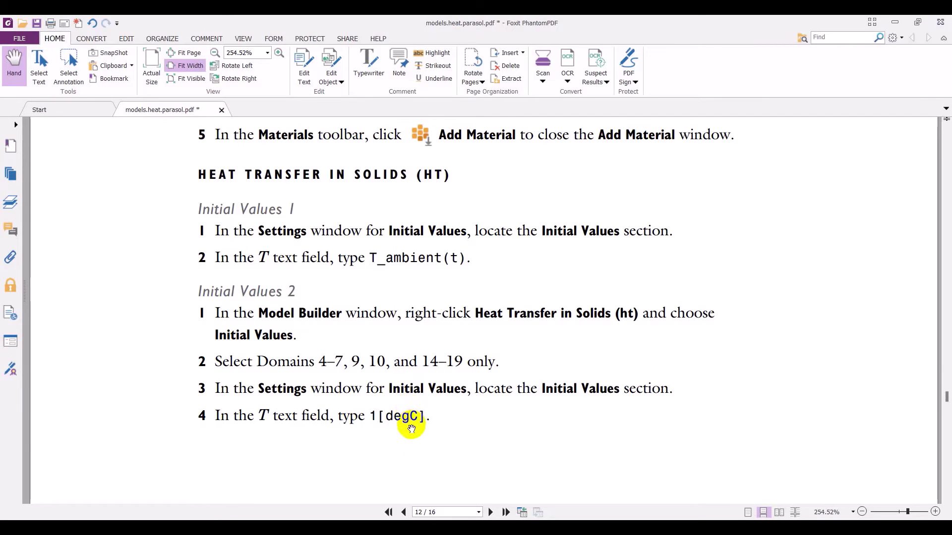
pyautogui.doubleClick(405, 417)
pyautogui.hotkey('alt', 'Tab')
pyautogui.click(653, 299)
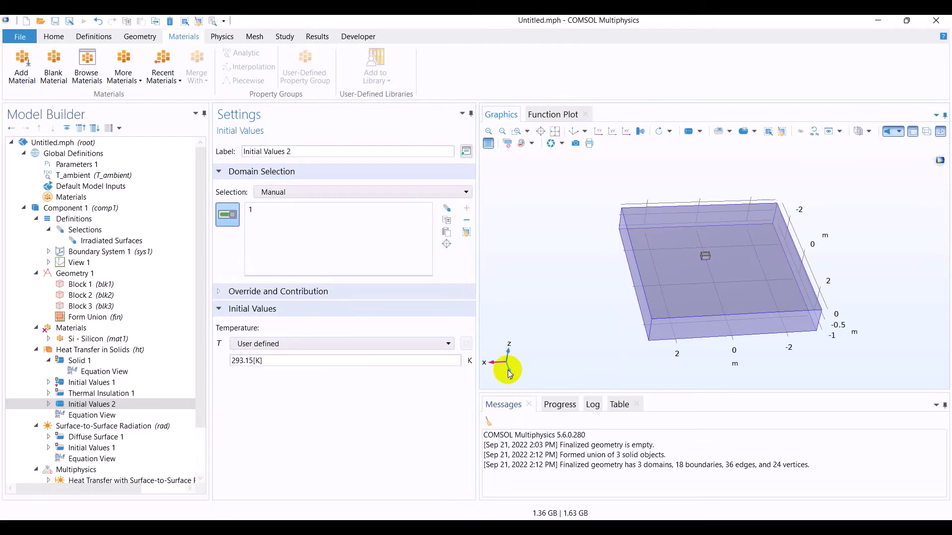
pyautogui.moveTo(599, 296); pyautogui.dragTo(636, 319)
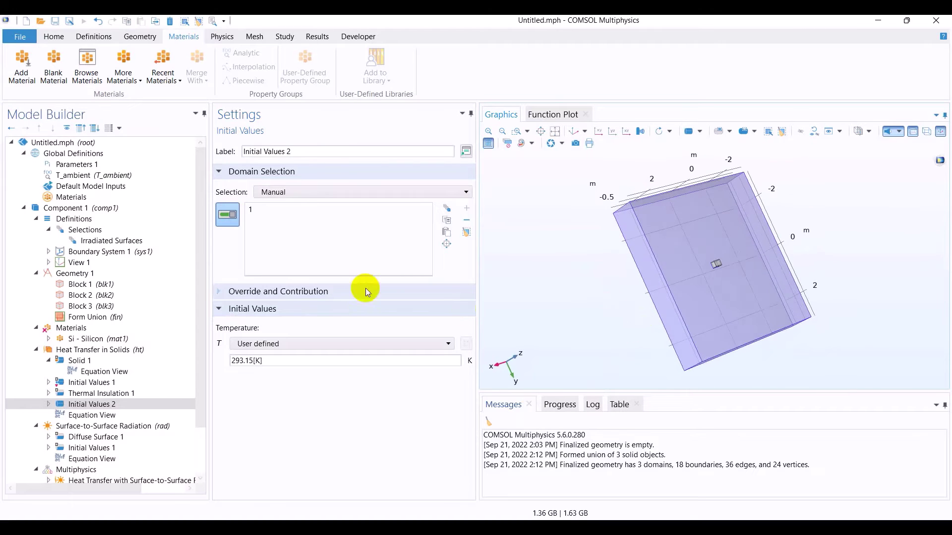
pyautogui.click(404, 197)
pyautogui.click(377, 218)
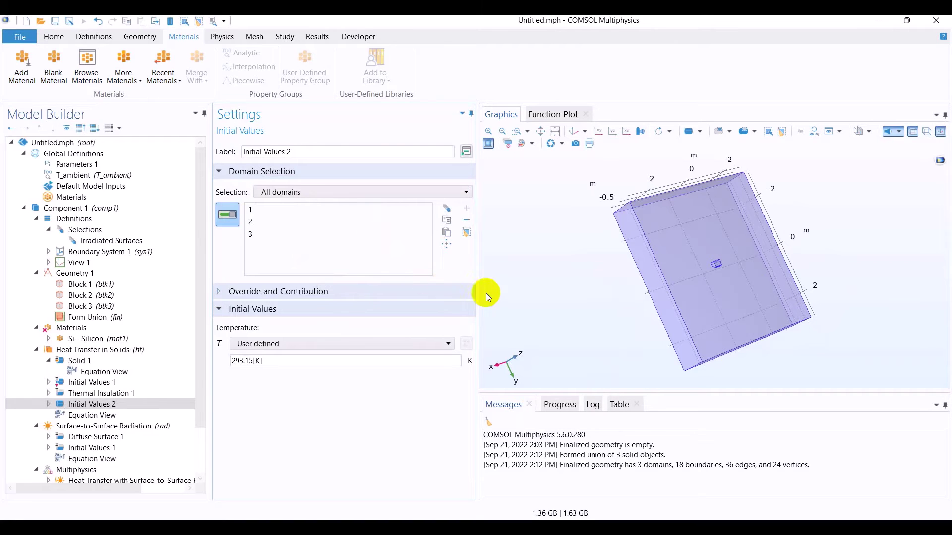
pyautogui.moveTo(496, 304); pyautogui.dragTo(481, 287)
pyautogui.click(292, 194)
pyautogui.click(297, 217)
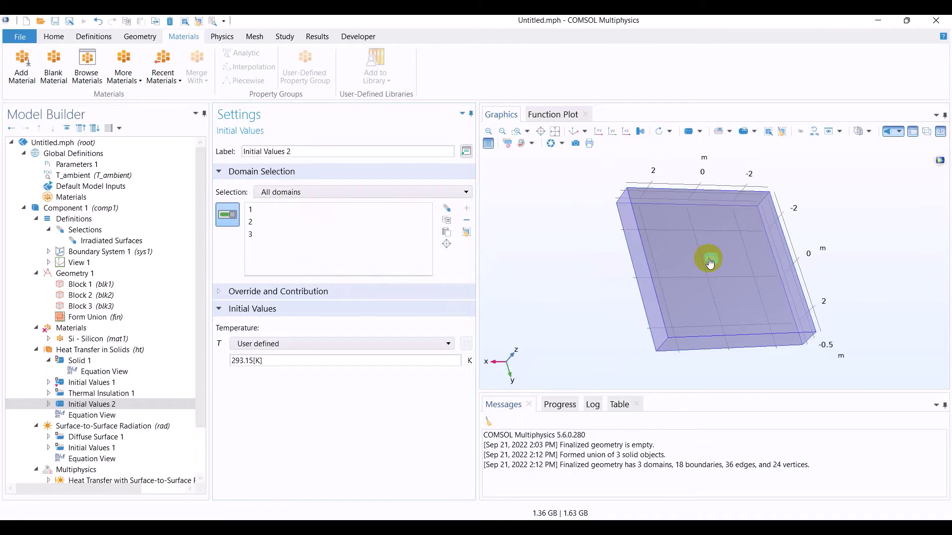
# Step: Delete Initial Values 2 from Heat Transfer in Solids
pyautogui.click(130, 404)
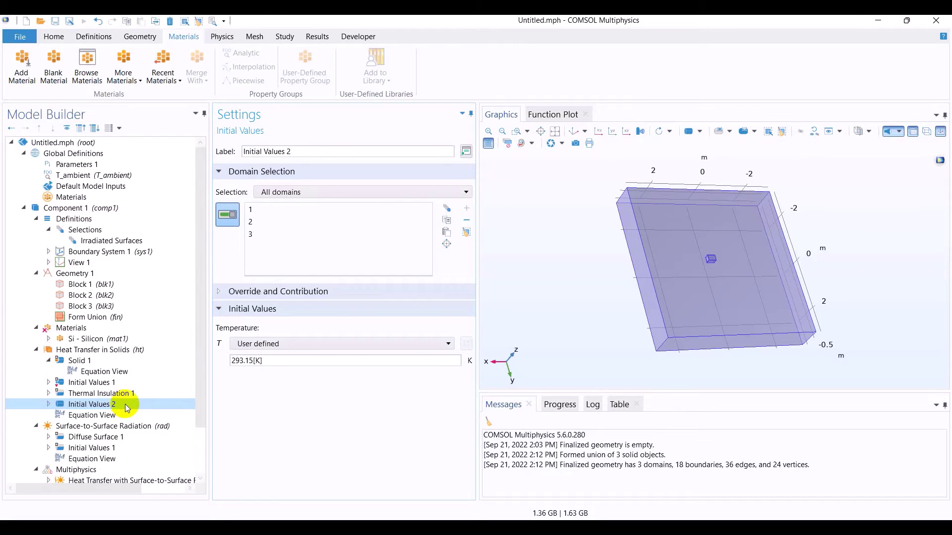
pyautogui.rightClick(125, 403)
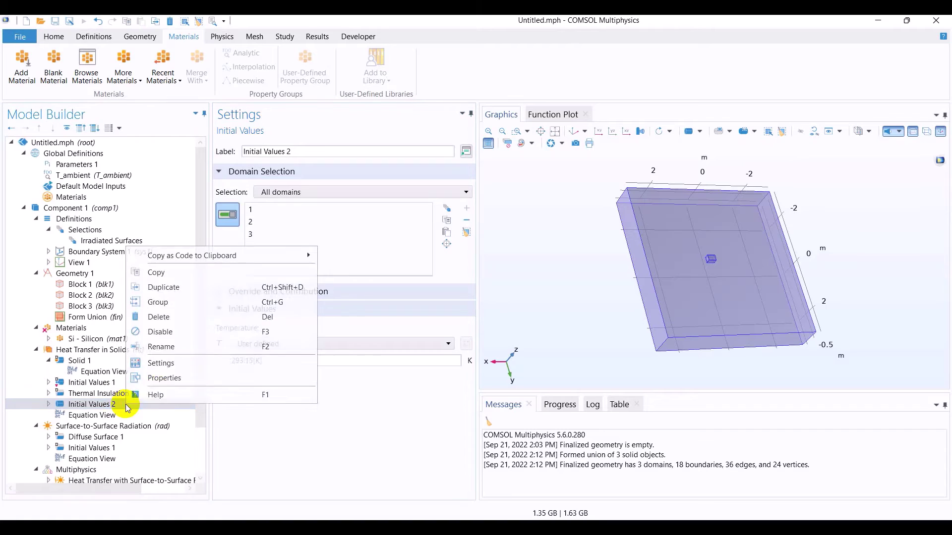
pyautogui.click(181, 315)
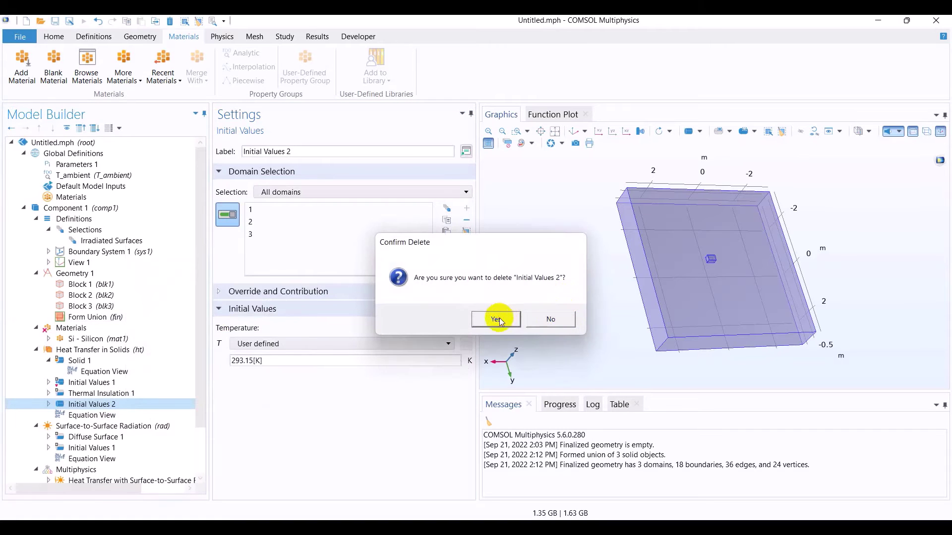
pyautogui.click(496, 318)
# Step: Reread the PDF's instructions and add an Initial Values node under Heat Transfer in Solids, applied to domain 2, the small central block
pyautogui.press('super+Tab')
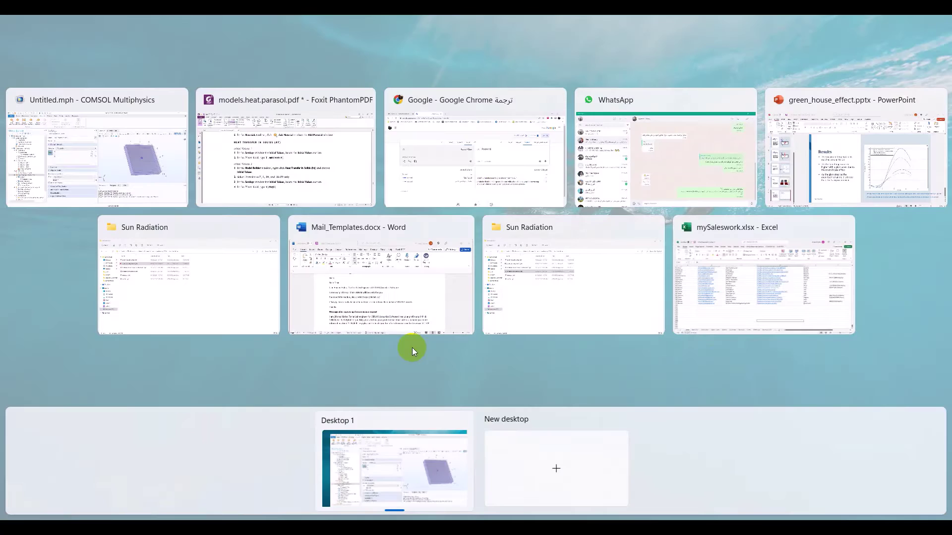
pyautogui.press('Right')
pyautogui.press('Return')
pyautogui.keyDown('ctrl'); pyautogui.scroll(3, 398, 361); pyautogui.keyUp('ctrl')
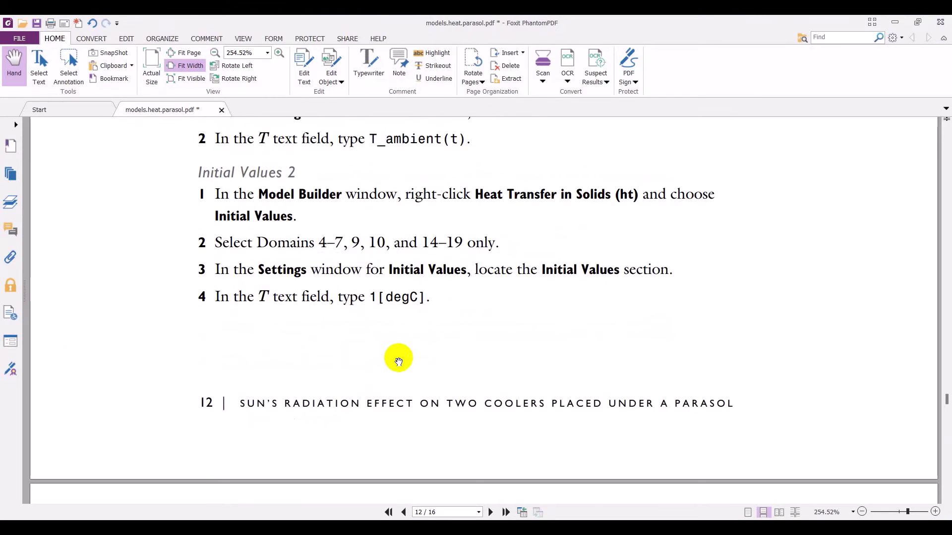
pyautogui.scroll(-5, 398, 361)
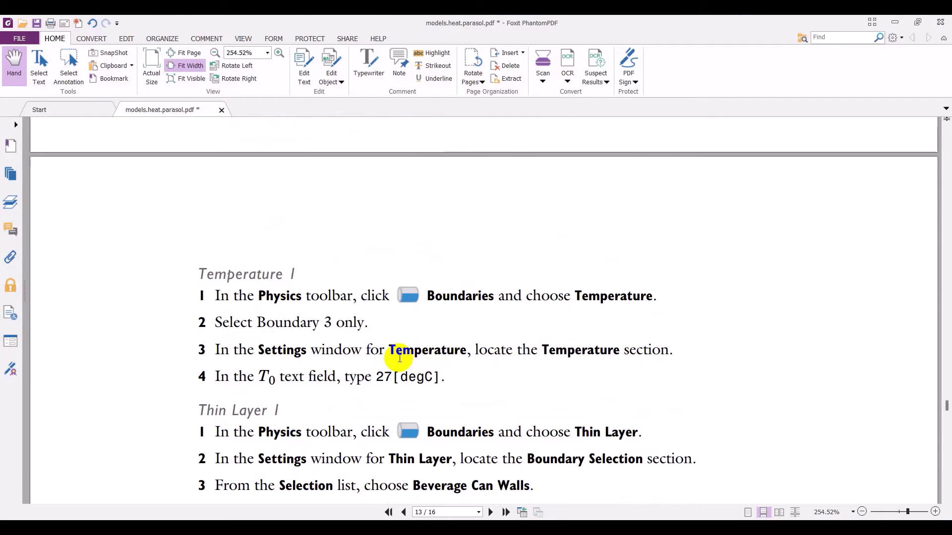
pyautogui.scroll(-2, 399, 358)
pyautogui.hotkey('alt', 'Tab')
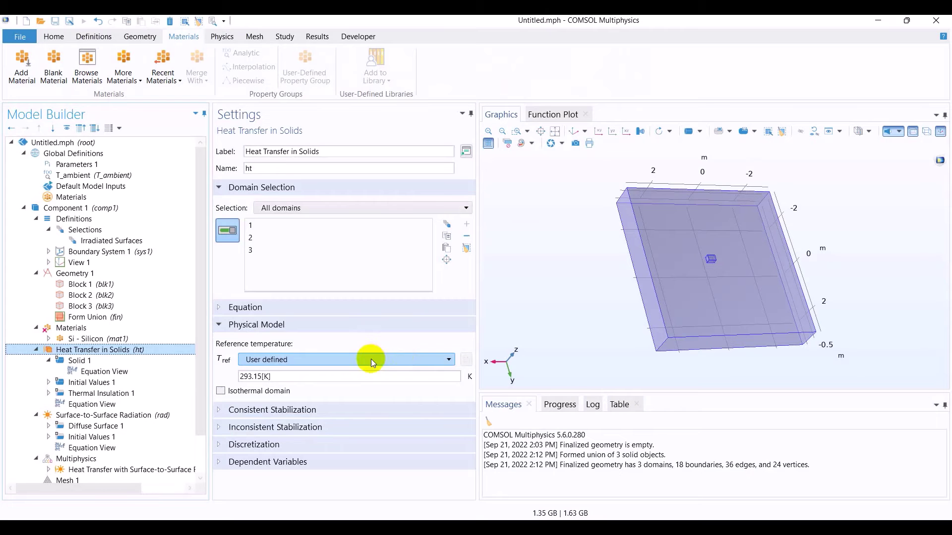
pyautogui.rightClick(127, 350)
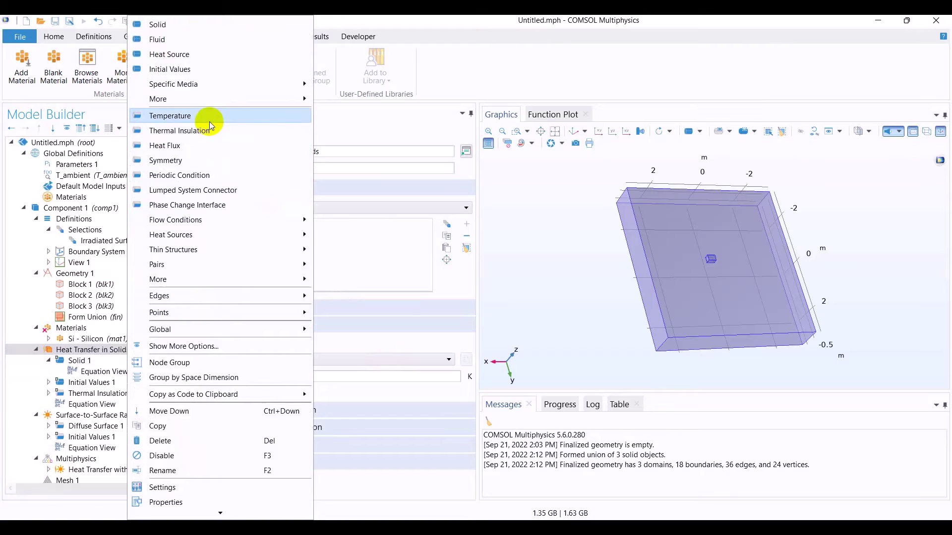
pyautogui.click(213, 69)
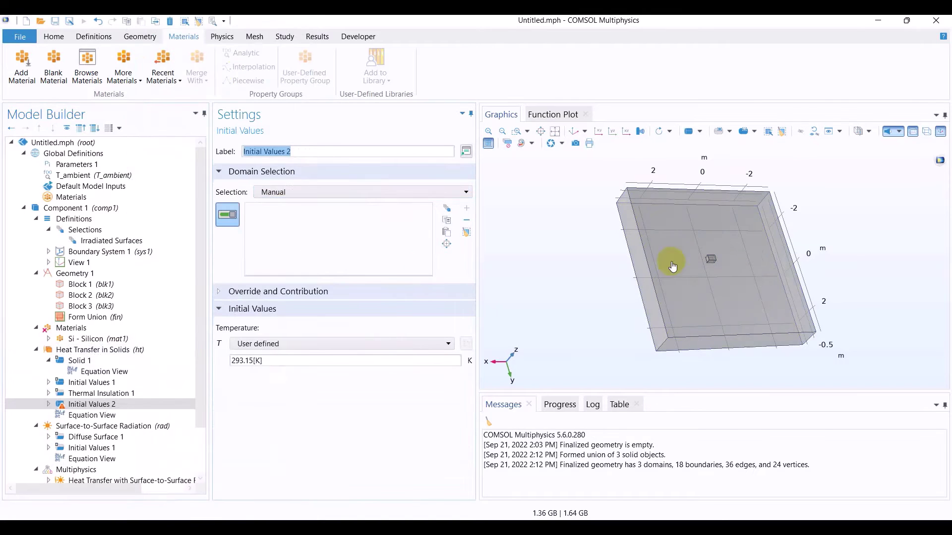
pyautogui.click(711, 259)
# Step: Following the PDF, set the user-defined temperature of Initial Values 2 to 1[degC]
pyautogui.click(298, 362)
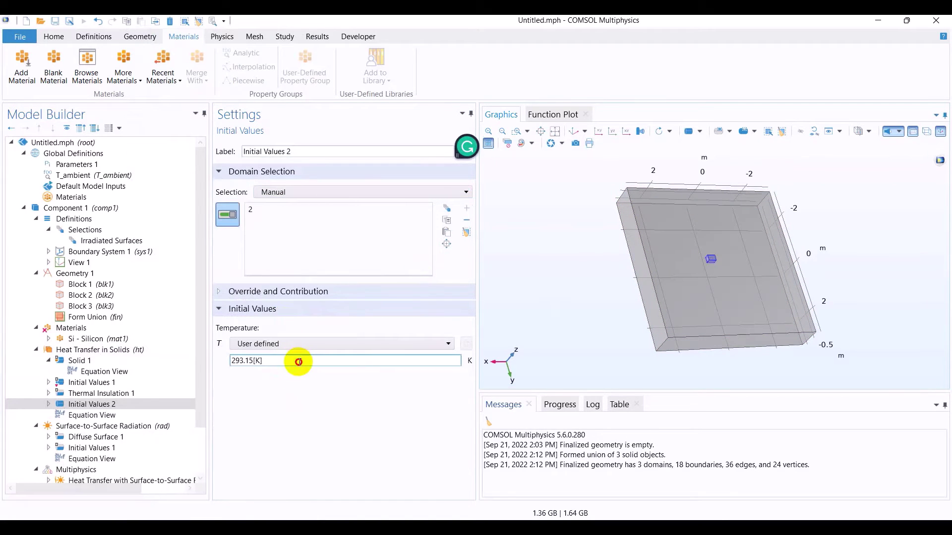
pyautogui.doubleClick(299, 361)
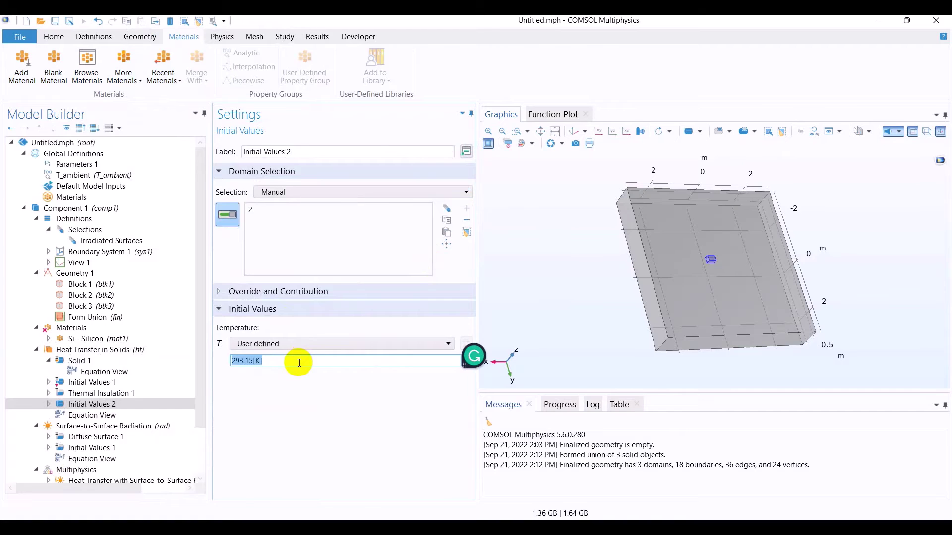
pyautogui.hotkey('alt', 'Tab')
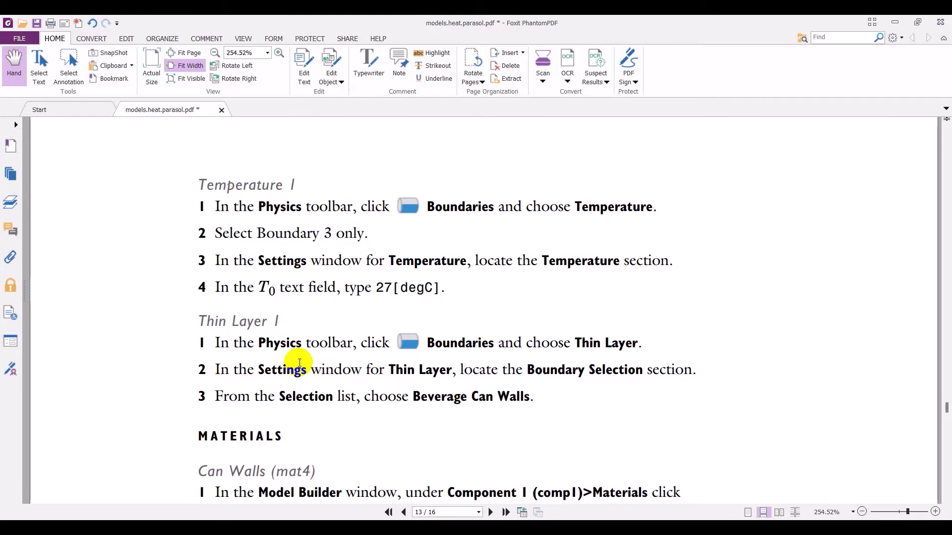
pyautogui.scroll(7, 340, 357)
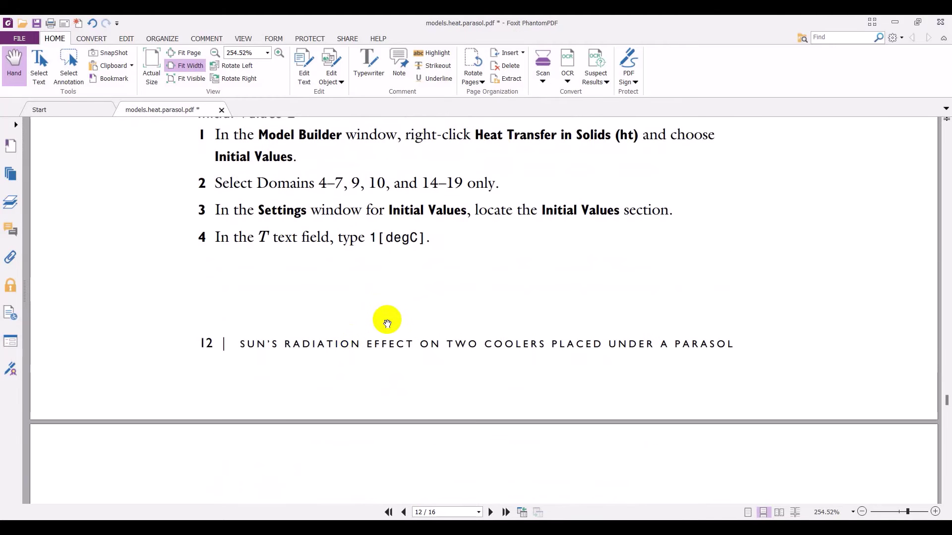
pyautogui.hotkey('alt', 'Tab')
pyautogui.write('1')
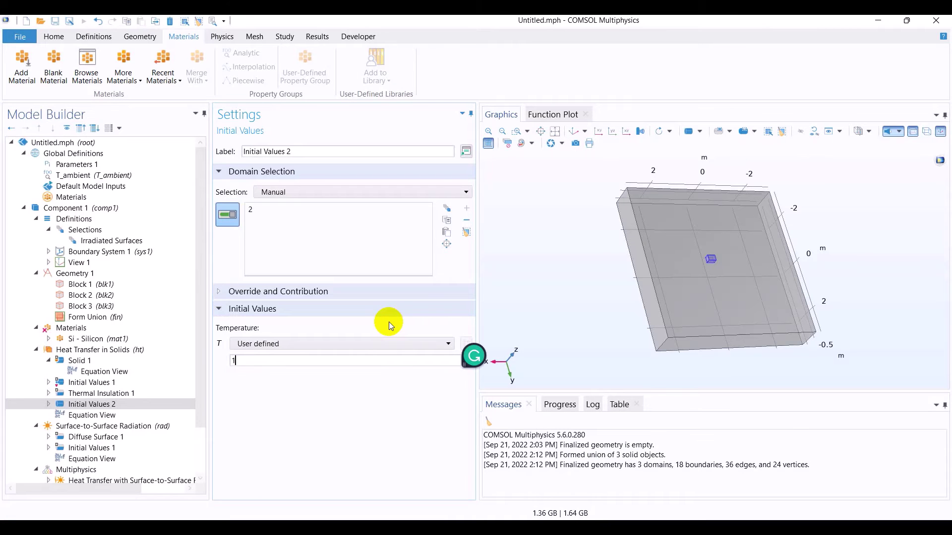
pyautogui.write('[degC]')
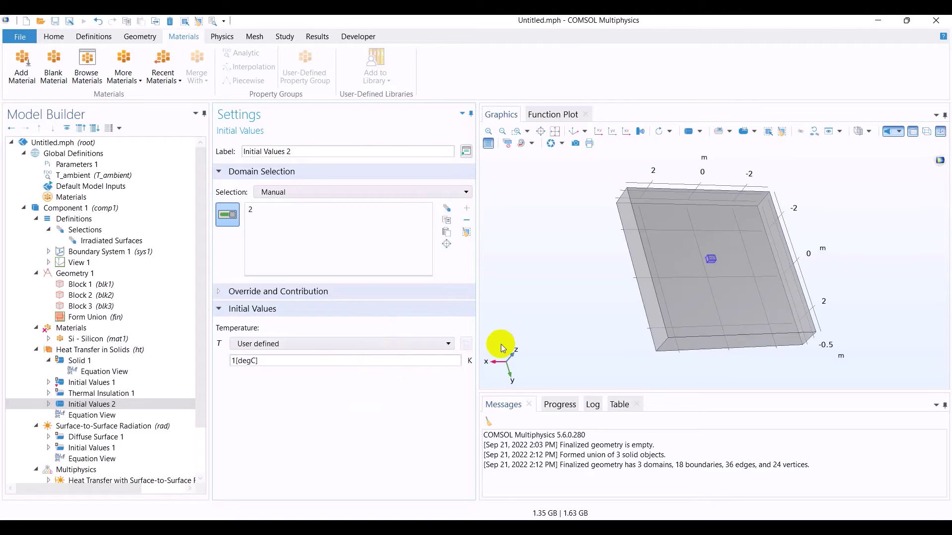
# Step: Consult the PDF's Temperature 1 instructions and add a Temperature boundary condition to Heat Transfer in Solids
pyautogui.hotkey('alt', 'Tab')
pyautogui.scroll(-10, 516, 328)
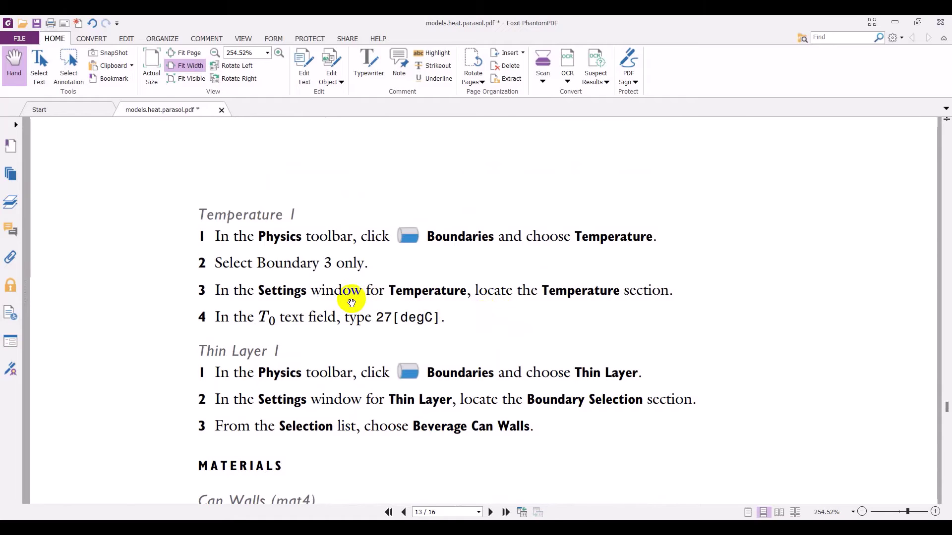
pyautogui.hotkey('alt', 'Tab')
pyautogui.rightClick(128, 351)
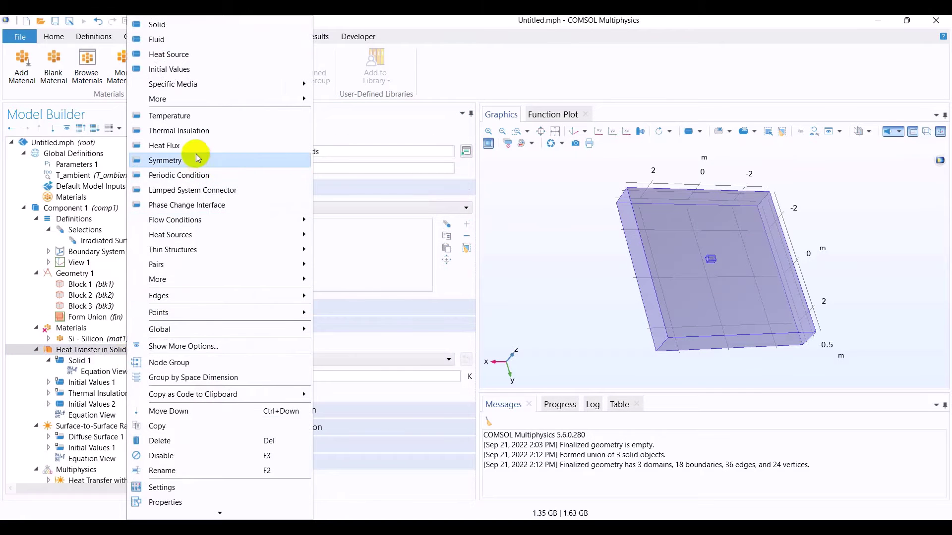
pyautogui.click(193, 116)
# Step: Following the PDF's instructions, apply the Temperature 1 condition to boundary 3 and check that face on the model
pyautogui.hotkey('alt', 'Tab')
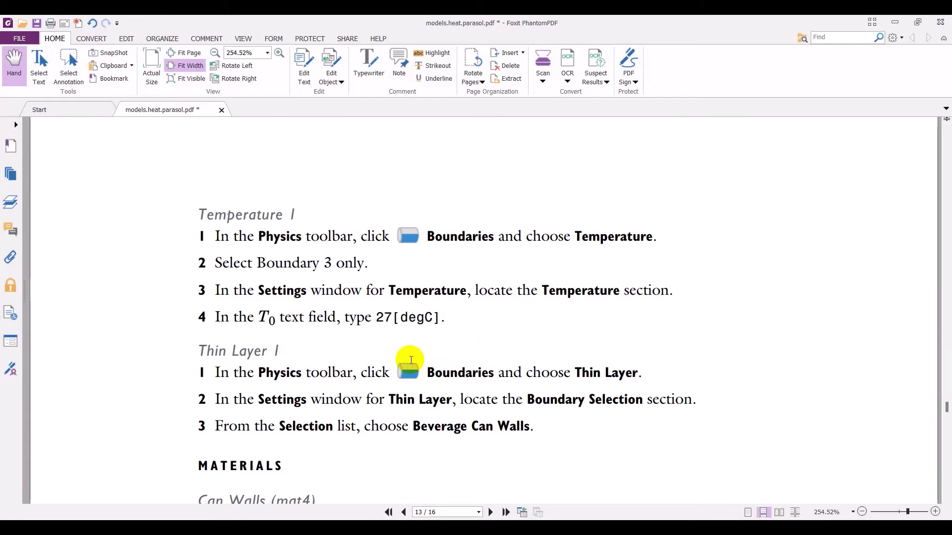
pyautogui.hotkey('alt', 'Tab')
pyautogui.click(701, 266)
pyautogui.hotkey('alt', 'Tab')
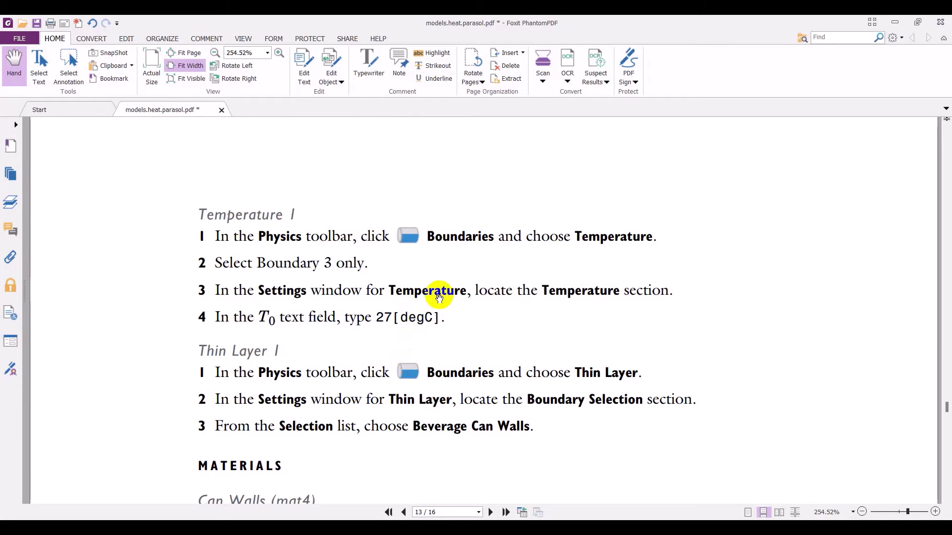
pyautogui.hotkey('alt', 'Tab')
pyautogui.click(447, 234)
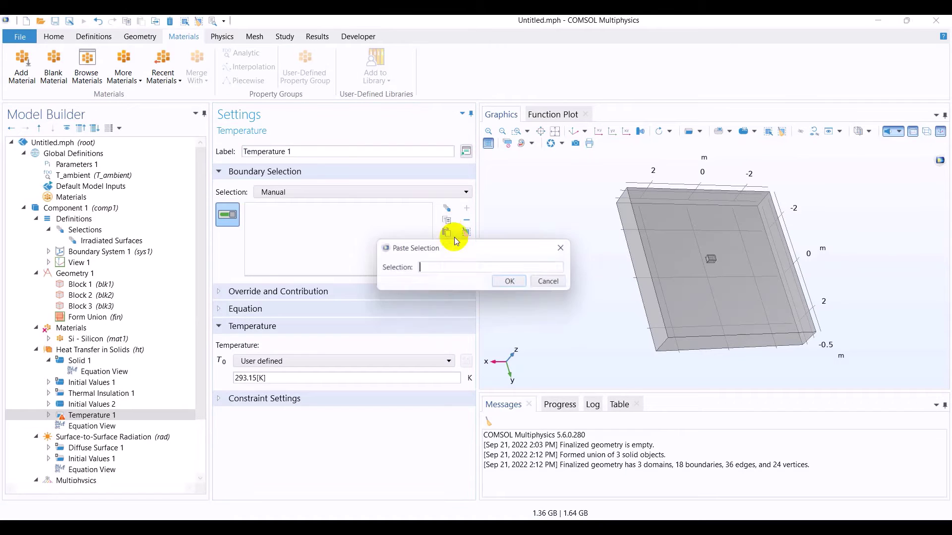
pyautogui.write('3')
pyautogui.click(508, 281)
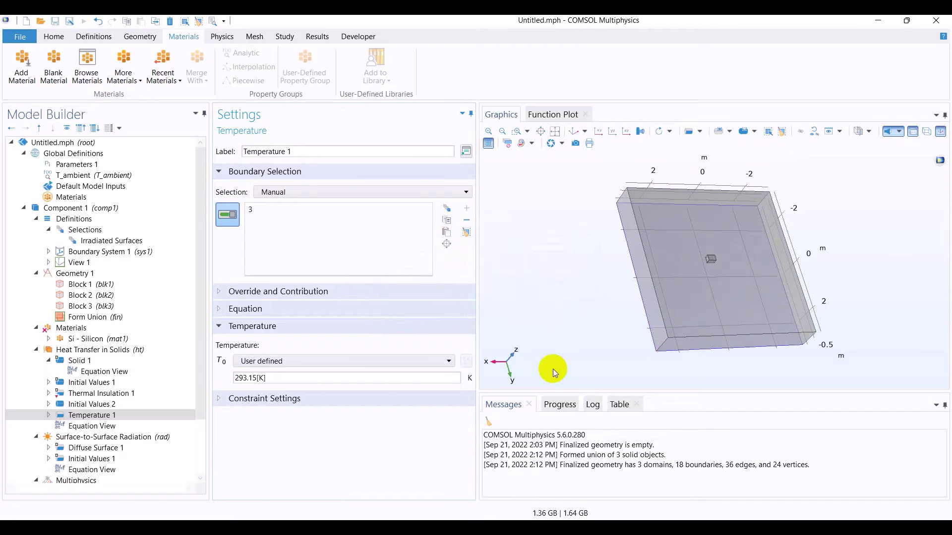
pyautogui.moveTo(584, 319); pyautogui.dragTo(613, 238)
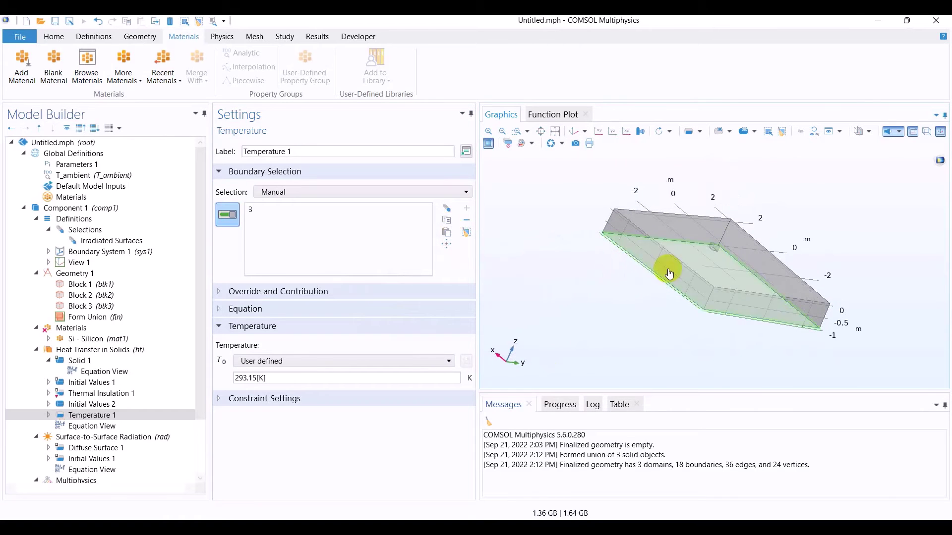
# Step: Check the PDF's value and set the user-defined temperature of Temperature 1 to 27[degC]
pyautogui.hotkey('alt', 'Tab')
pyautogui.hotkey('alt', 'Tab')
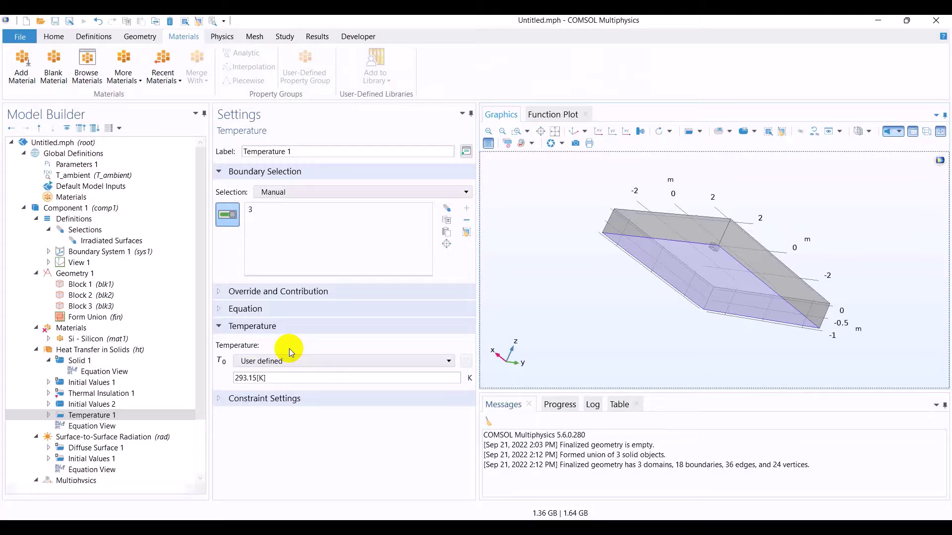
pyautogui.tripleClick(286, 382)
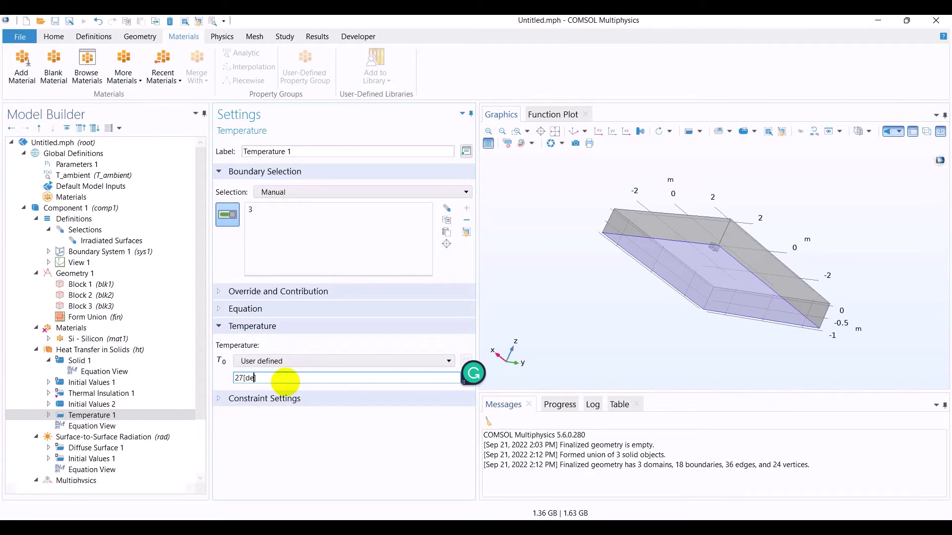
pyautogui.write('27[degC]')
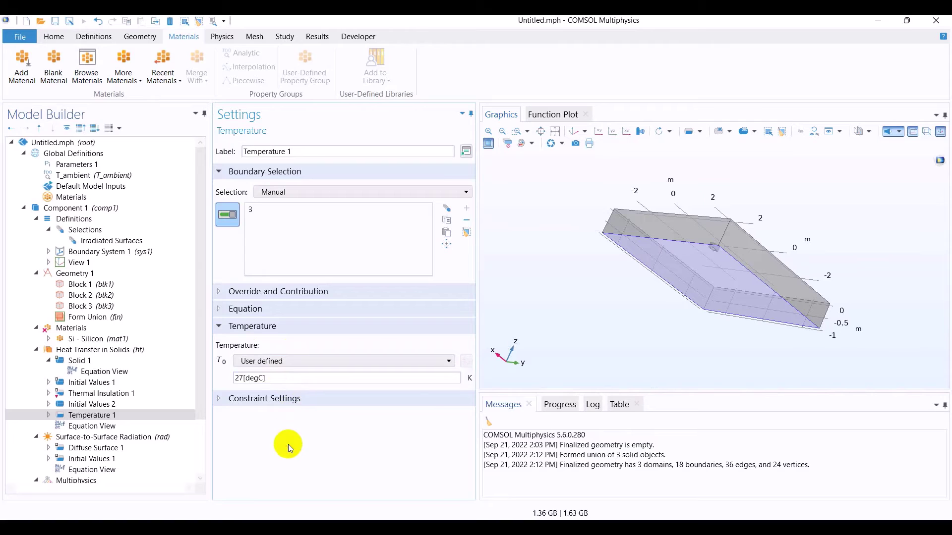
# Step: Consult the PDF's Thin Layer 1 and Can Walls instructions, and delete Block 3 from Geometry 1
pyautogui.hotkey('alt', 'Tab')
pyautogui.scroll(-1, 380, 350)
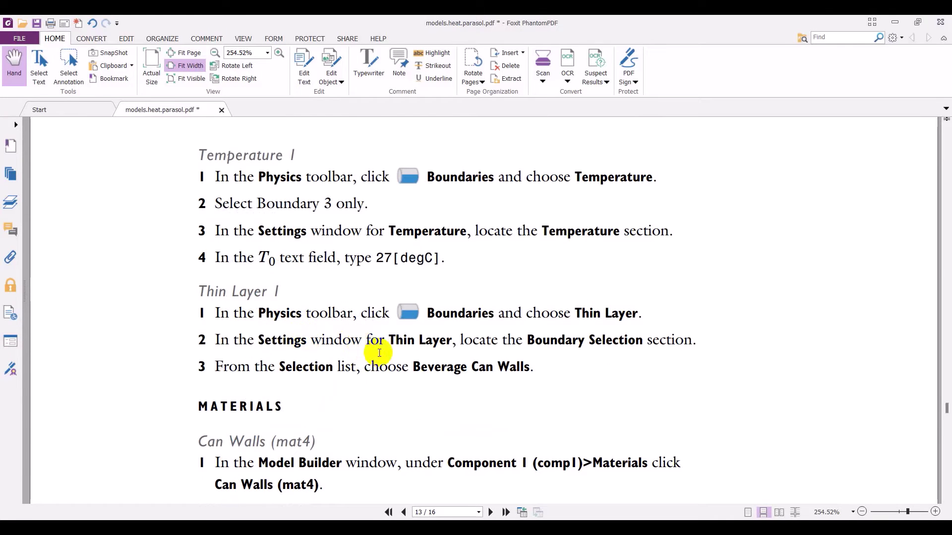
pyautogui.scroll(-1, 428, 369)
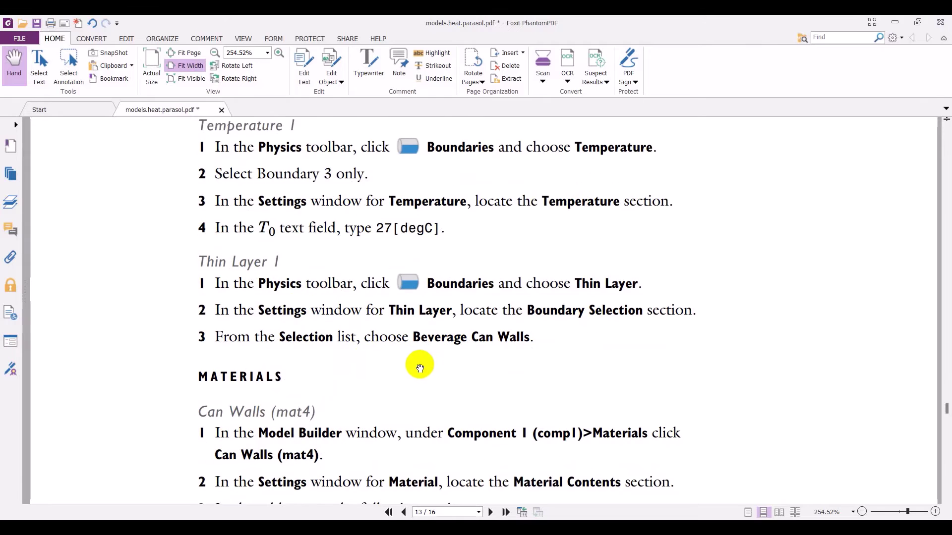
pyautogui.scroll(-3, 419, 369)
pyautogui.hotkey('alt', 'Tab')
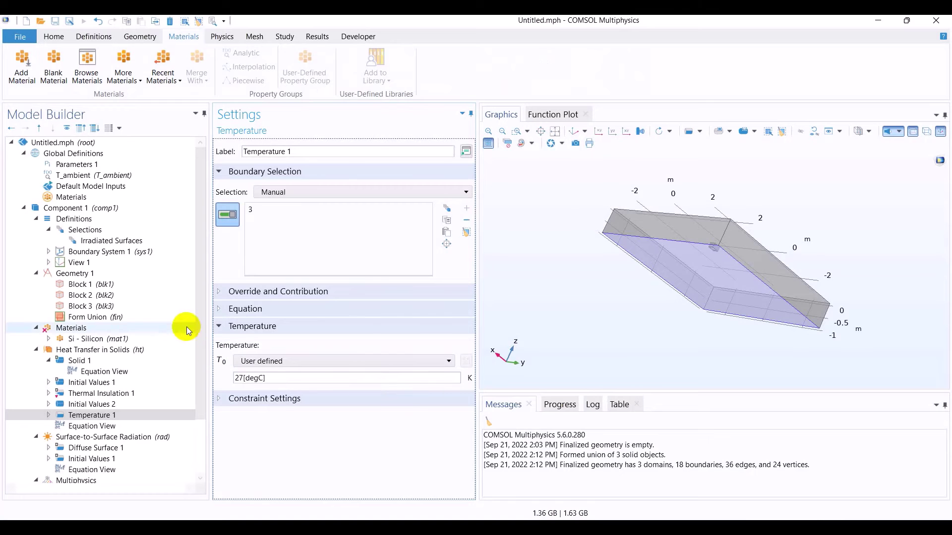
pyautogui.click(124, 305)
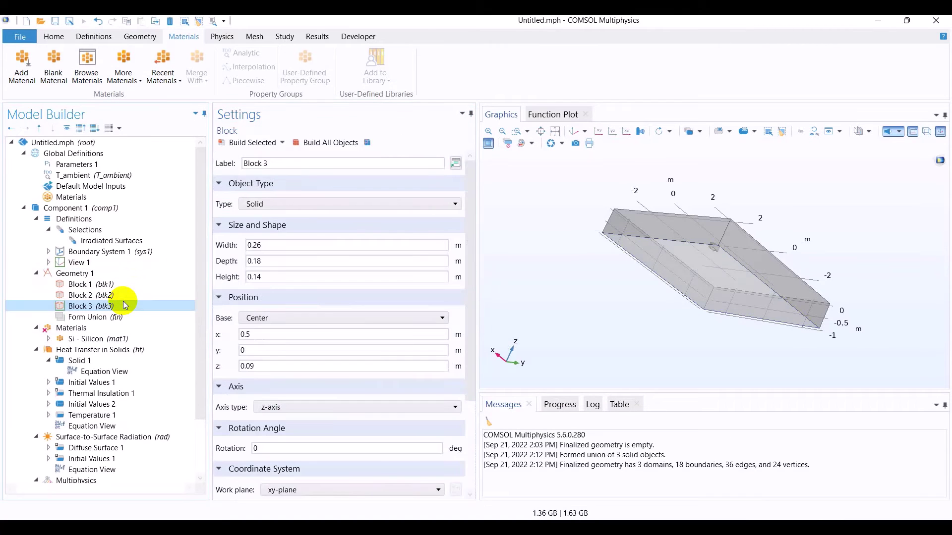
pyautogui.rightClick(124, 305)
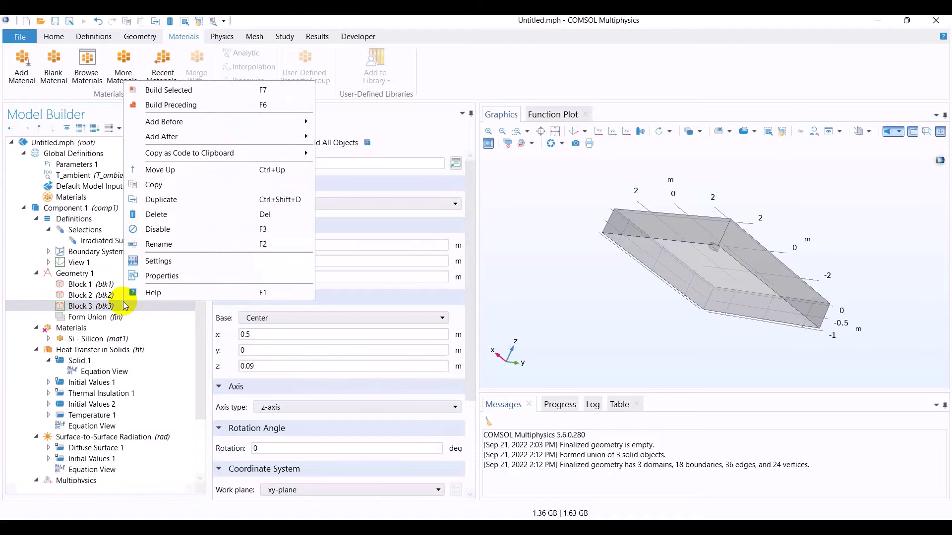
pyautogui.click(179, 214)
pyautogui.click(489, 317)
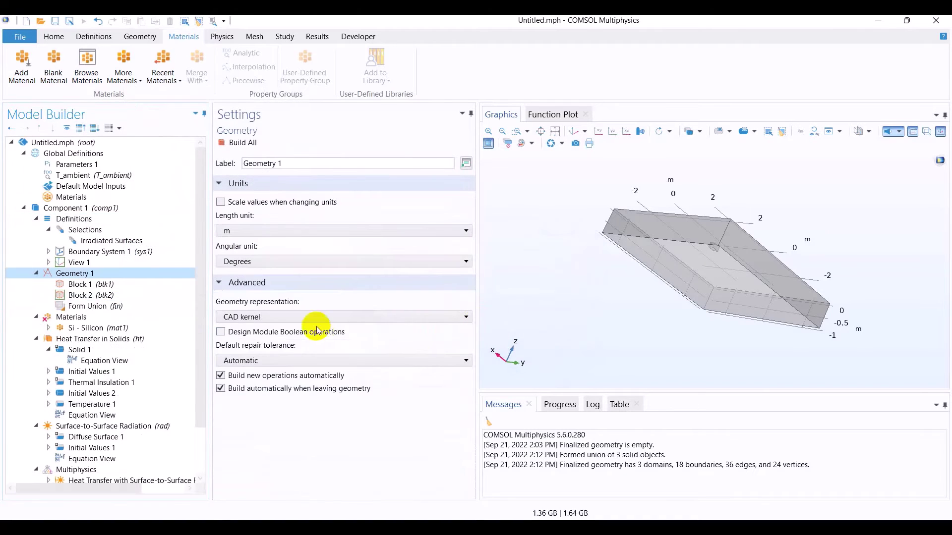
# Step: Check the domain selections and temperatures of Initial Values 1 and Initial Values 2 on the two-block geometry
pyautogui.click(122, 329)
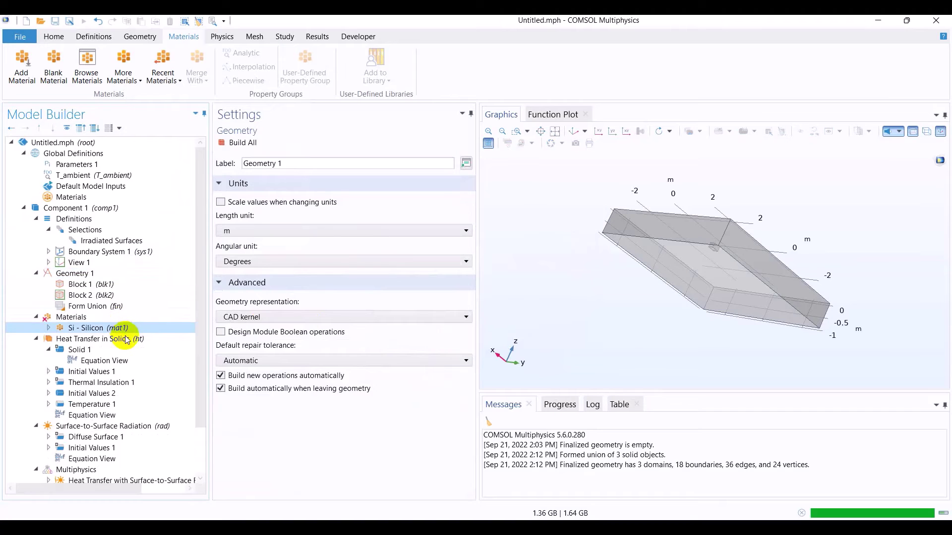
pyautogui.click(133, 342)
pyautogui.click(131, 373)
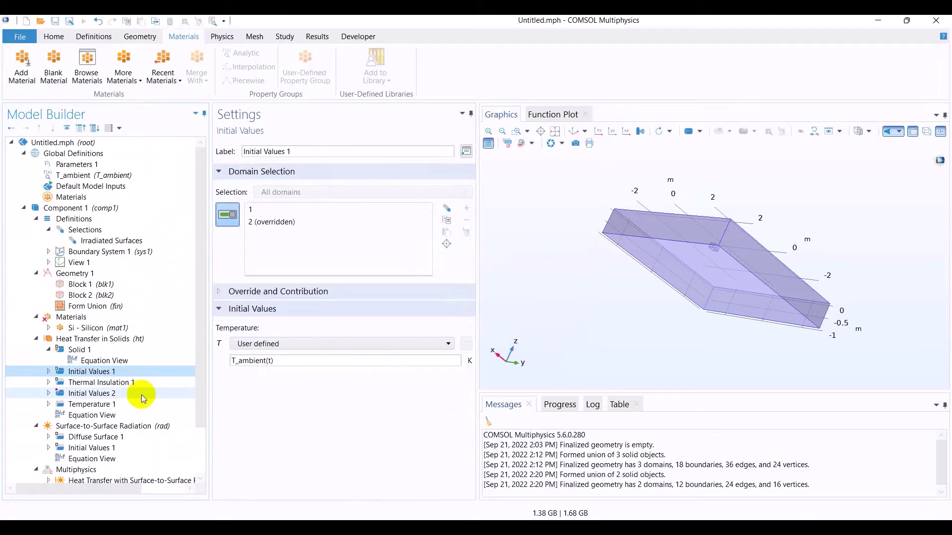
pyautogui.click(141, 395)
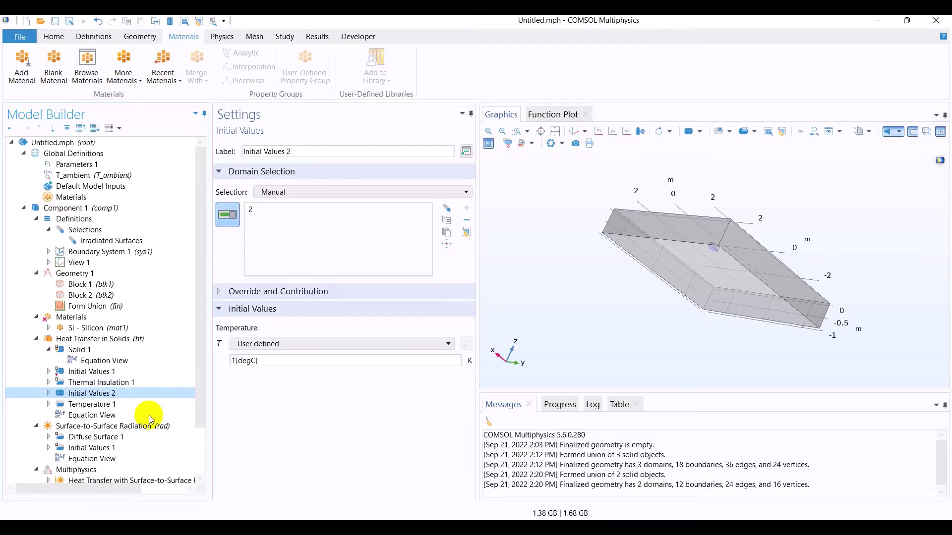
# Step: Read the PDF's Can Walls material settings and its Heat Flux 1 instructions for Heat Transfer in Solids
pyautogui.hotkey('alt', 'Tab')
pyautogui.scroll(-3, 223, 412)
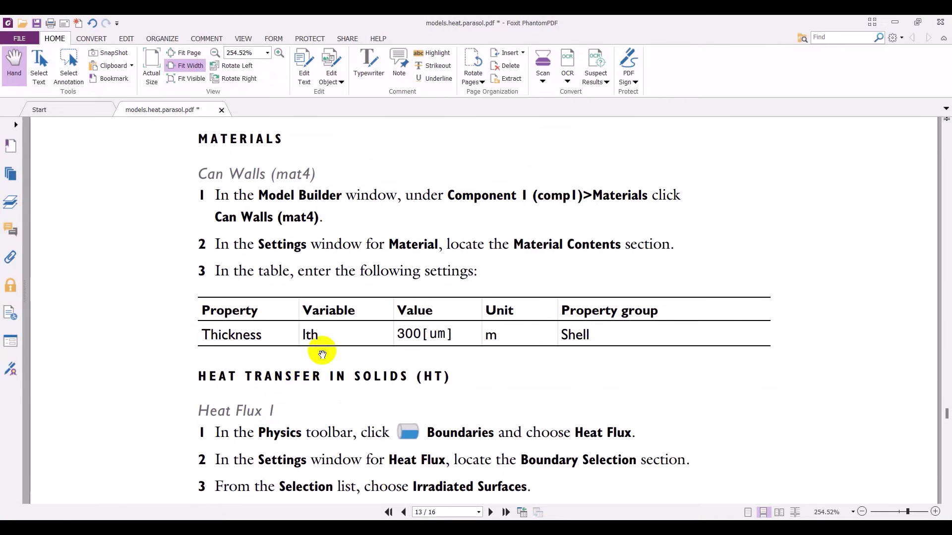
pyautogui.scroll(1, 327, 330)
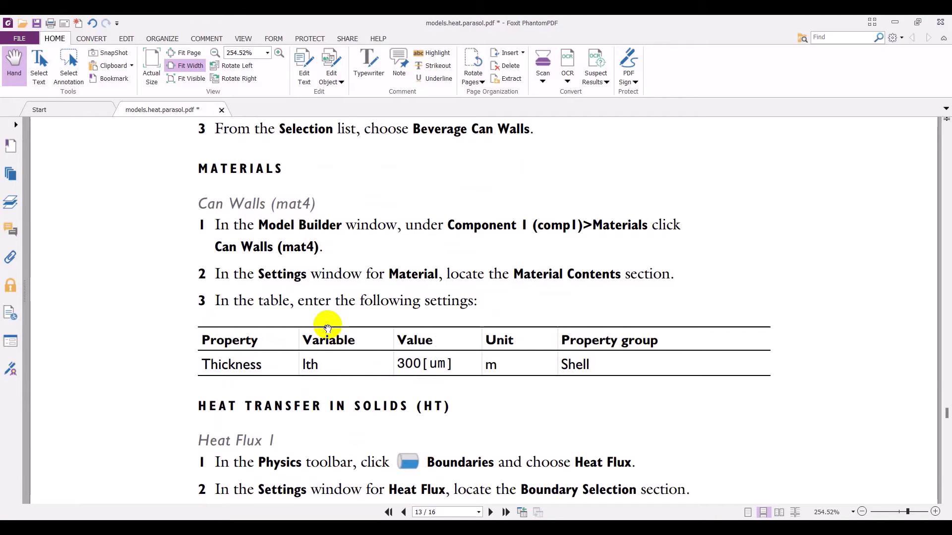
pyautogui.scroll(-2, 327, 328)
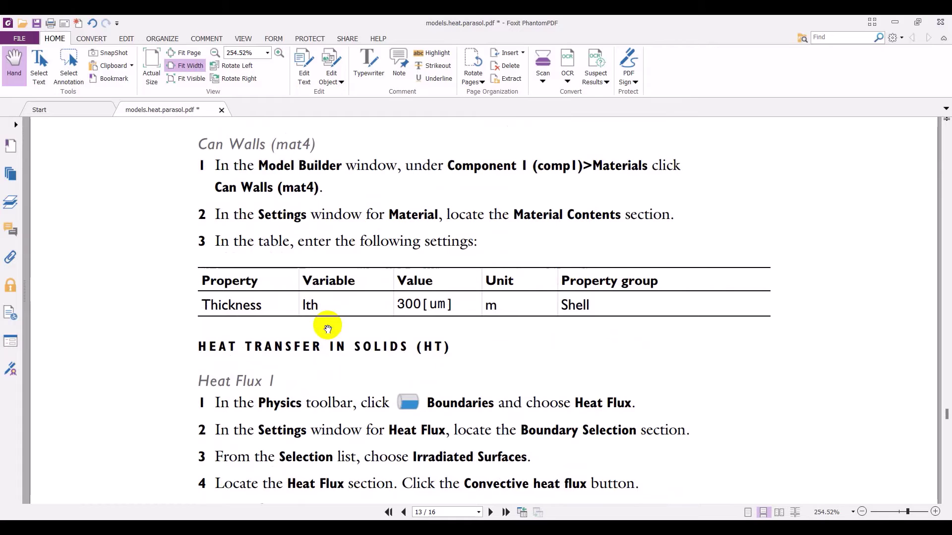
pyautogui.scroll(-3, 327, 330)
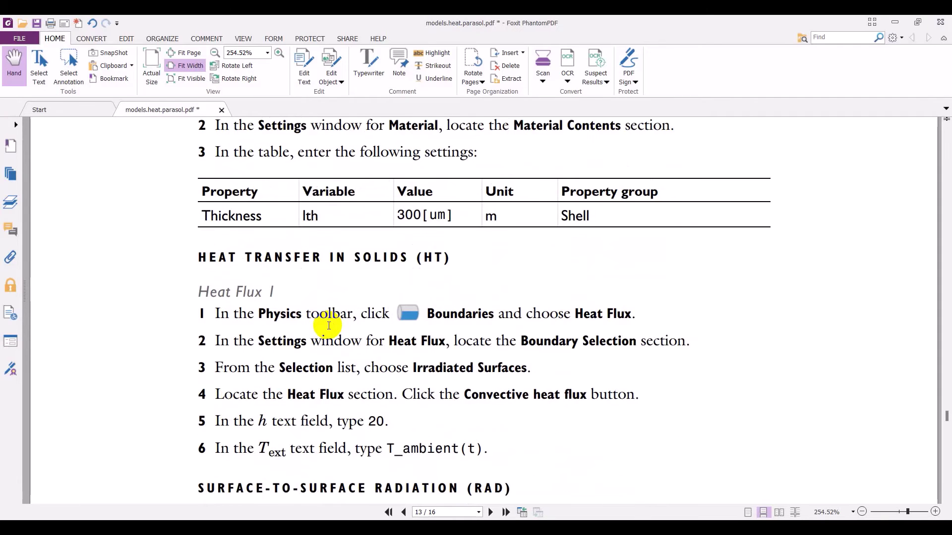
pyautogui.scroll(-2, 327, 312)
pyautogui.scroll(-2, 348, 329)
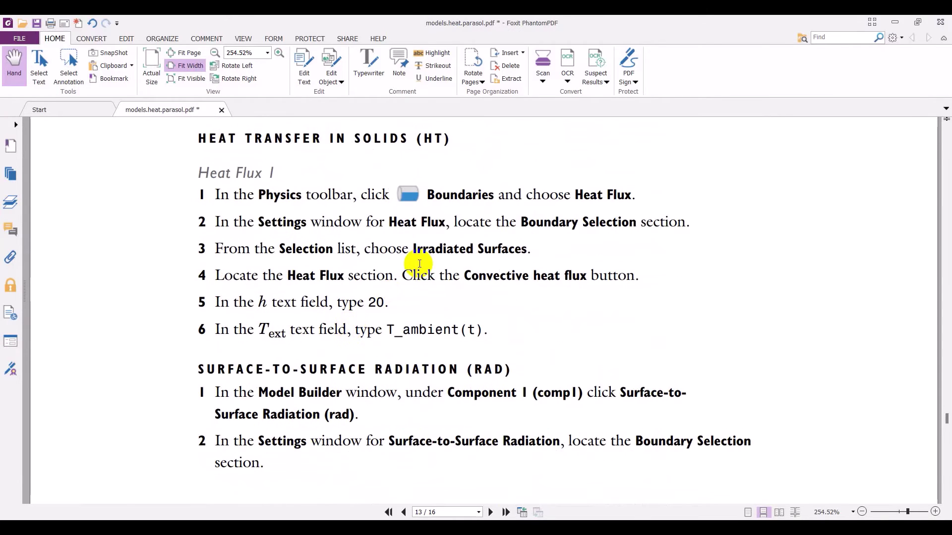
pyautogui.hotkey('alt', 'Tab')
pyautogui.hotkey('alt', 'Tab')
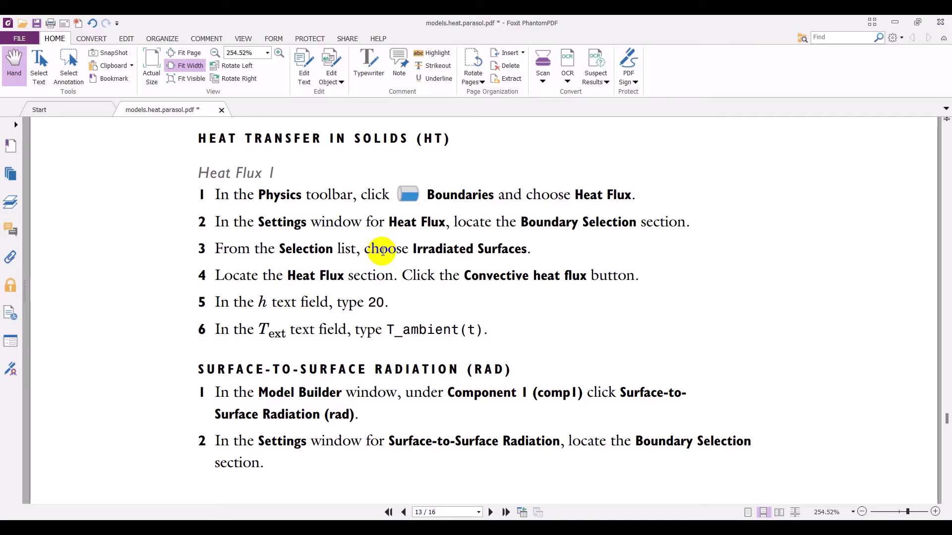
# Step: Inspect the boundary assigned to Temperature 1 on the model
pyautogui.hotkey('alt', 'Tab')
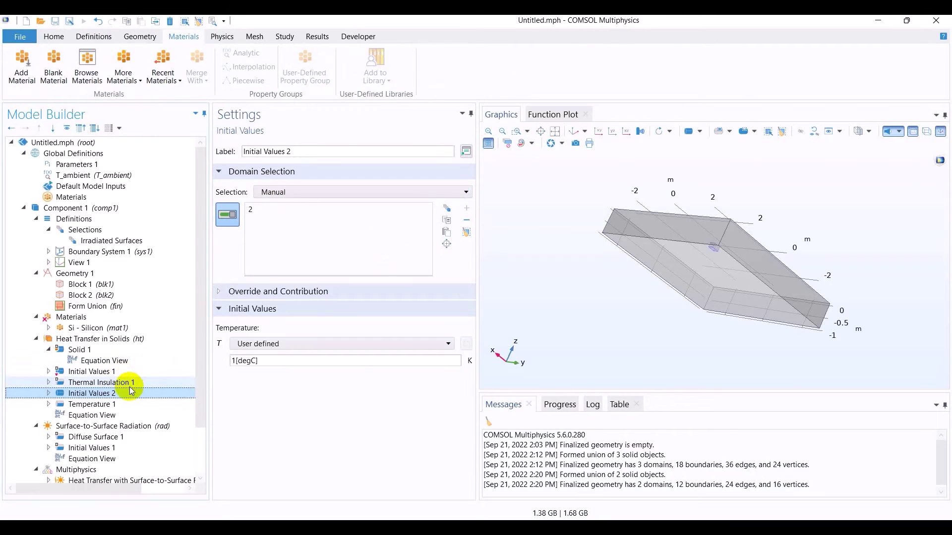
pyautogui.click(130, 404)
pyautogui.moveTo(616, 325); pyautogui.dragTo(628, 340)
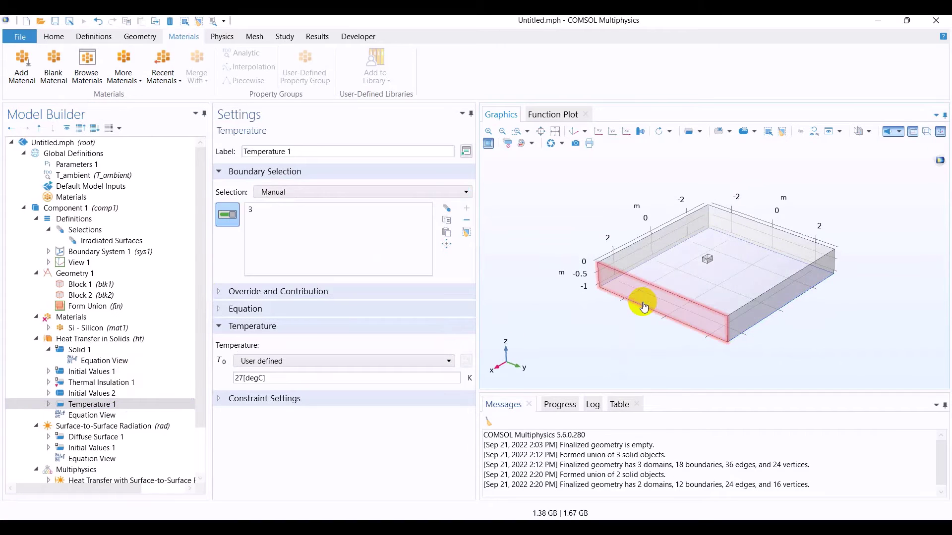
# Step: Following the PDF, add a Heat Flux boundary condition to Heat Transfer in Solids and apply it to the Irradiated Surfaces selection
pyautogui.hotkey('alt', 'Tab')
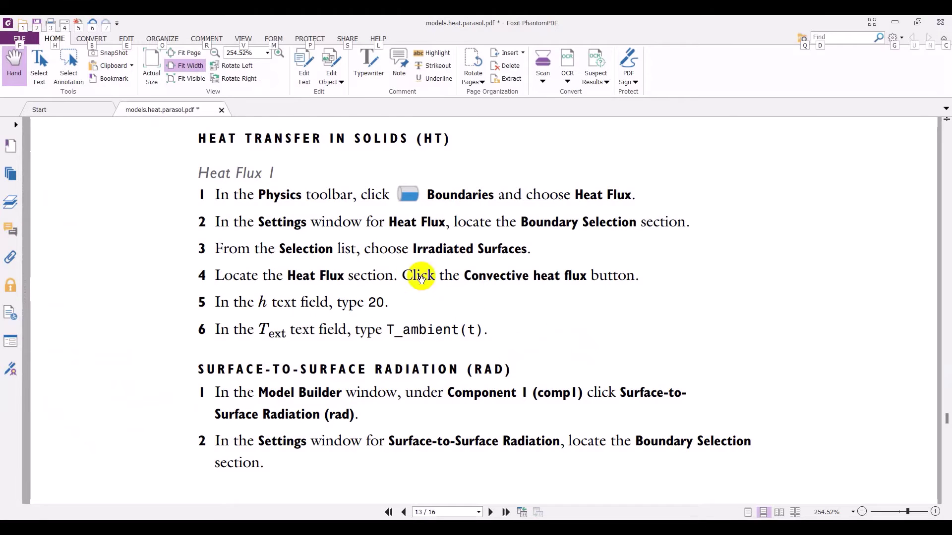
pyautogui.hotkey('alt', 'Tab')
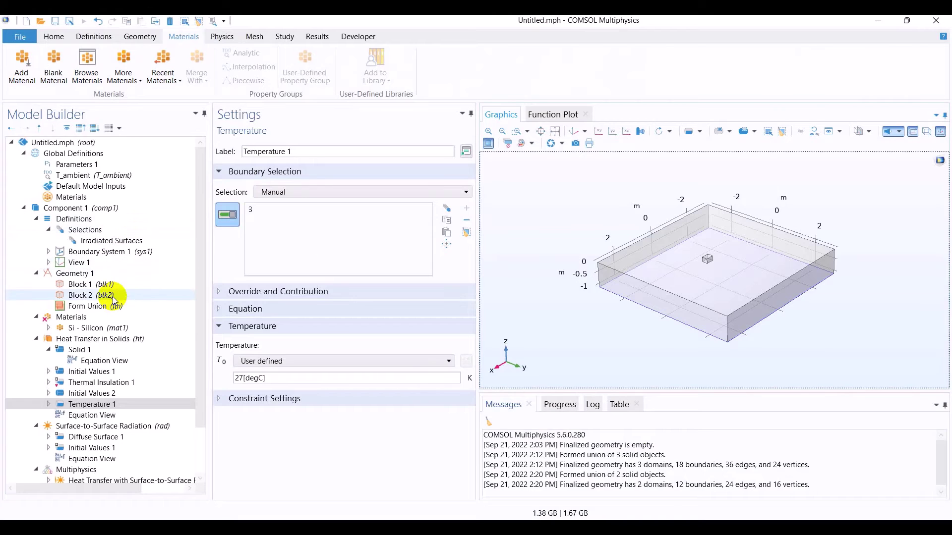
pyautogui.rightClick(118, 339)
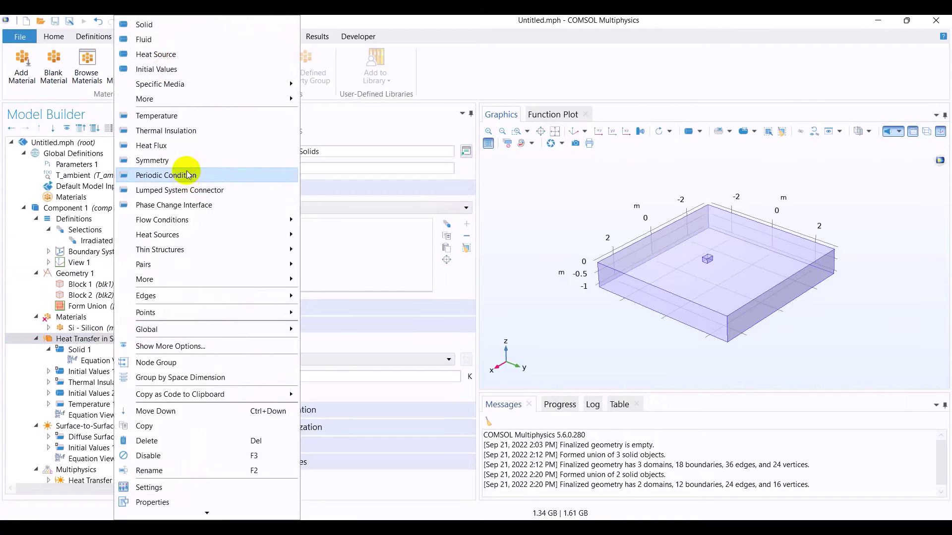
pyautogui.click(182, 155)
pyautogui.hotkey('alt', 'Tab')
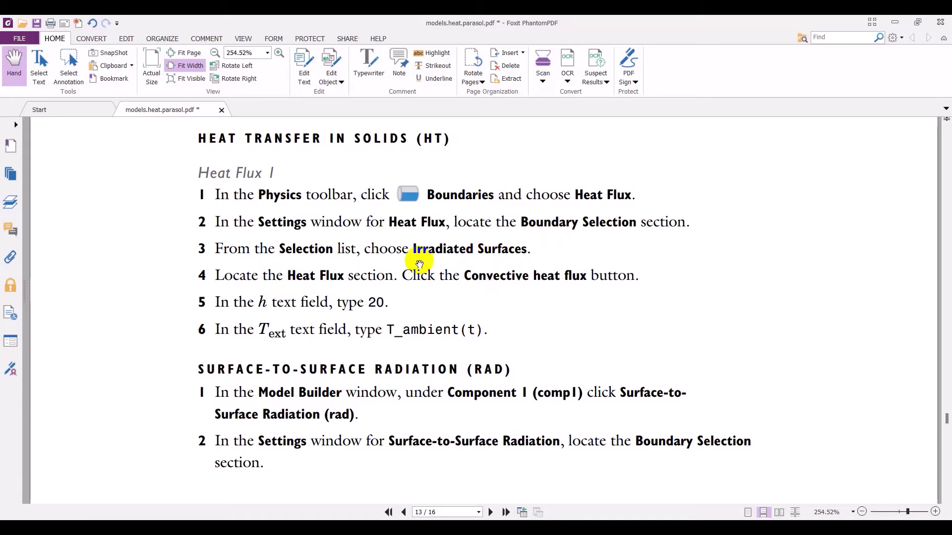
pyautogui.hotkey('alt', 'Tab')
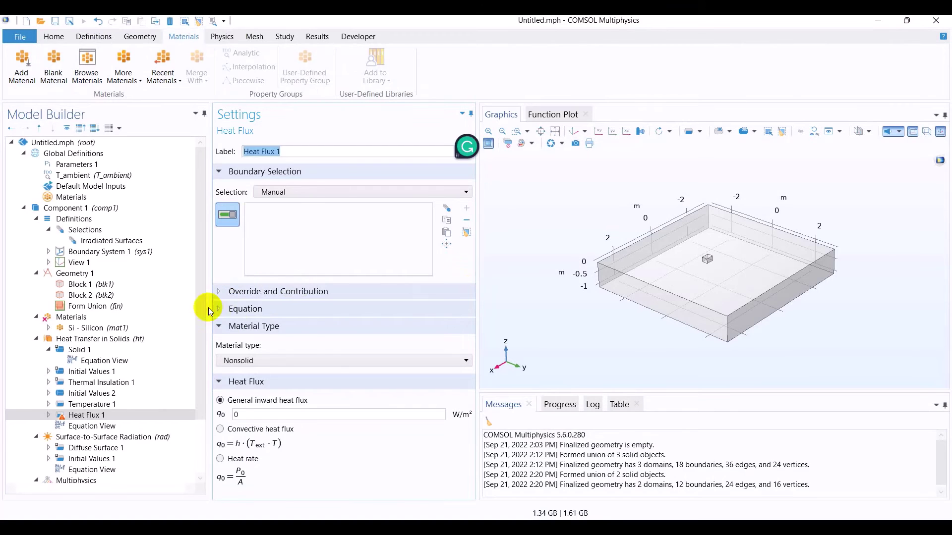
pyautogui.click(311, 194)
pyautogui.click(306, 228)
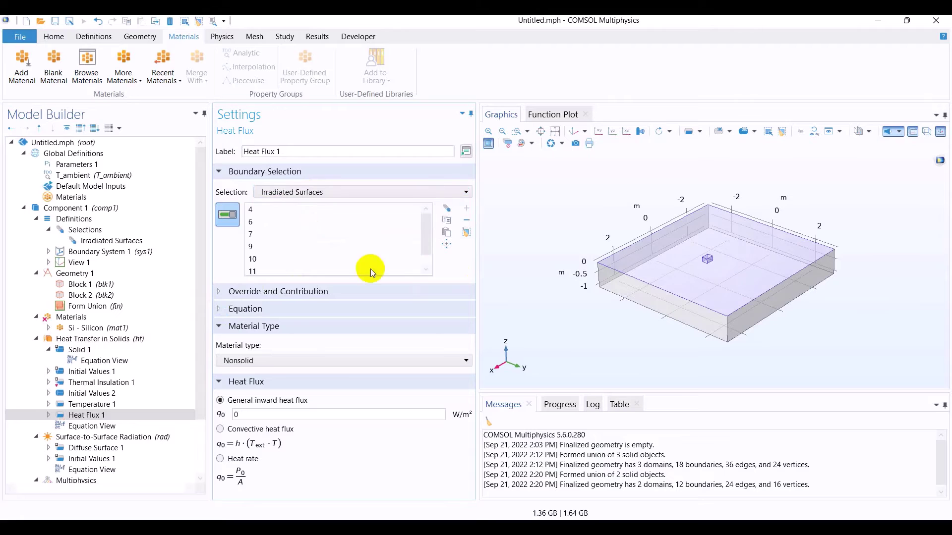
pyautogui.moveTo(631, 337)
pyautogui.mouseDown()
pyautogui.moveTo(649, 362)
pyautogui.moveTo(643, 325)
pyautogui.moveTo(614, 346)
pyautogui.moveTo(631, 342)
pyautogui.mouseUp()
# Step: Following the PDF, change Heat Flux 1 to a convective heat flux and set its heat transfer coefficient h to 20 W/(m²·K)
pyautogui.hotkey('alt', 'Tab')
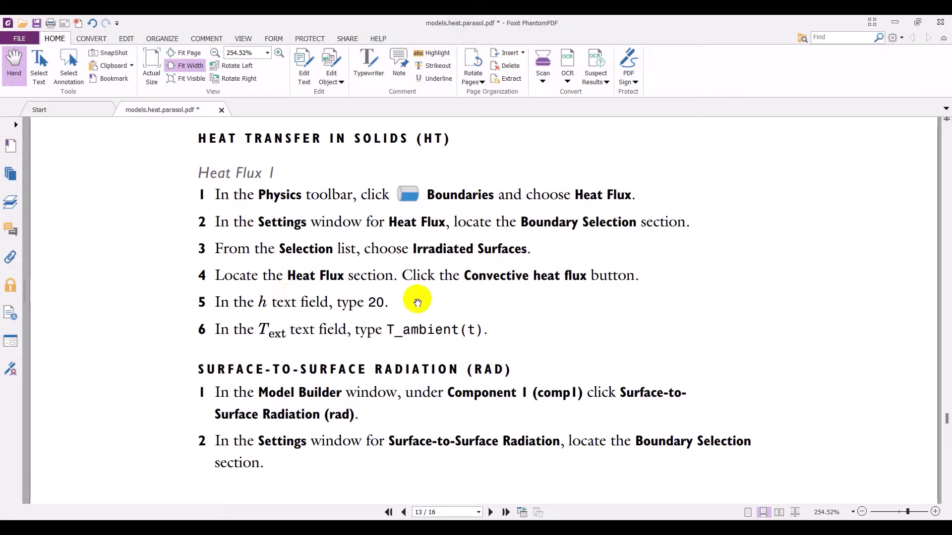
pyautogui.hotkey('alt', 'Tab')
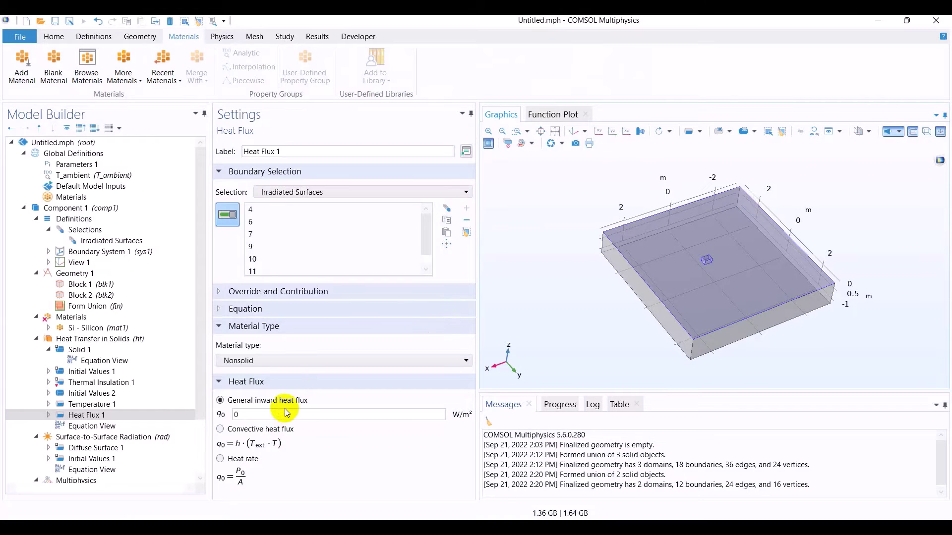
pyautogui.click(277, 429)
pyautogui.hotkey('alt', 'Tab')
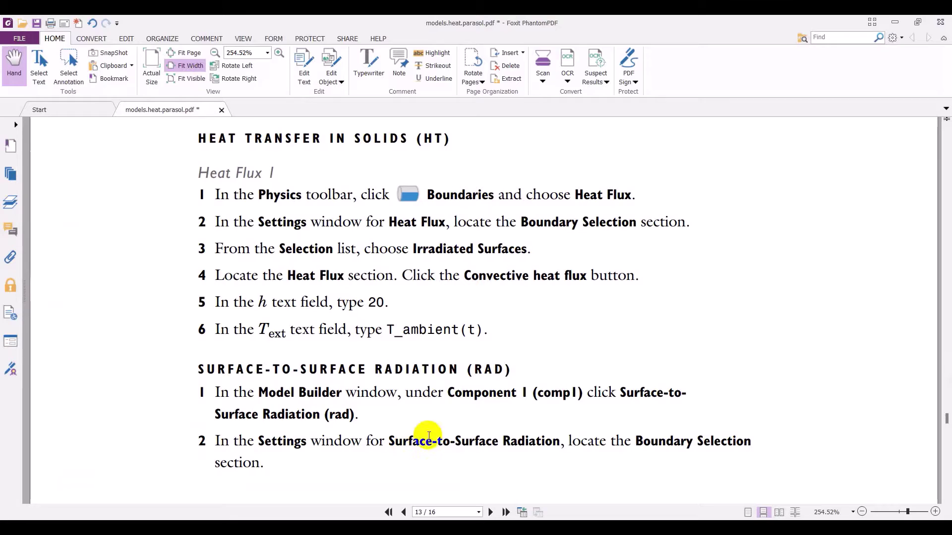
pyautogui.hotkey('alt', 'Tab')
pyautogui.doubleClick(272, 488)
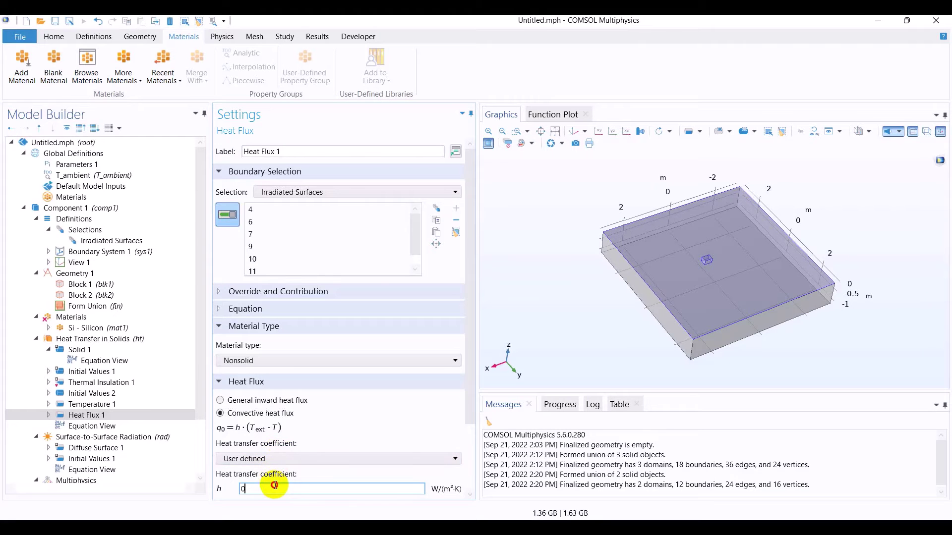
pyautogui.write('20')
# Step: Set the external temperature of Heat Flux 1 to T_ambient(t), as given in the PDF
pyautogui.scroll(-3, 335, 435)
pyautogui.hotkey('alt', 'Tab')
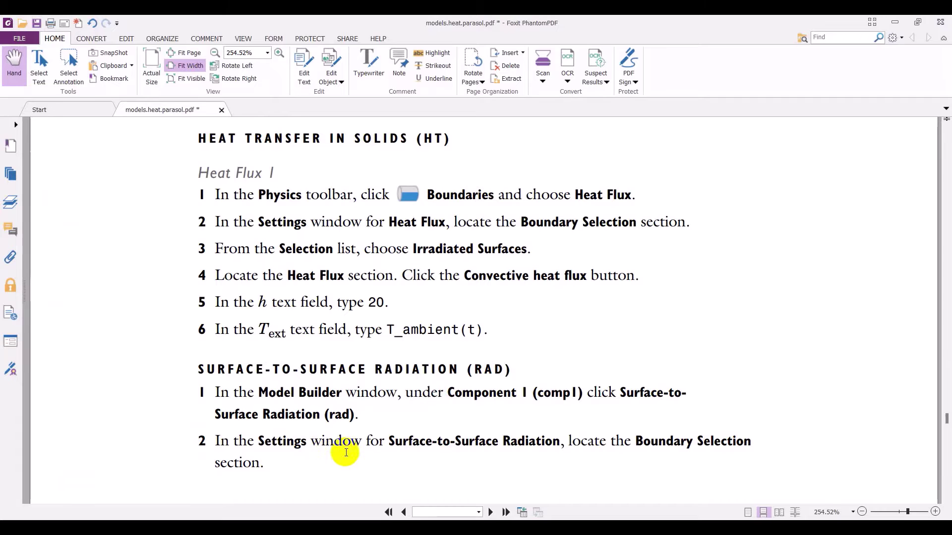
pyautogui.hotkey('alt', 'Tab')
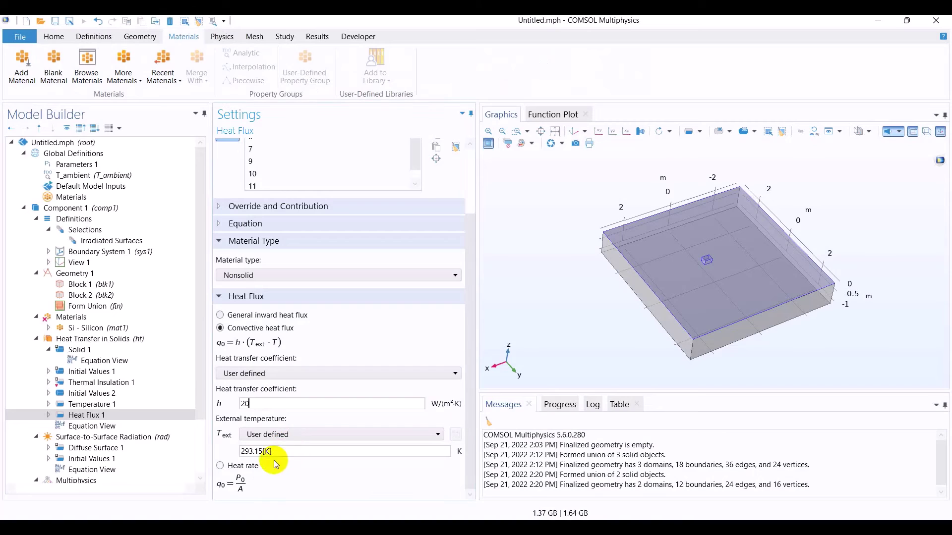
pyautogui.click(293, 450)
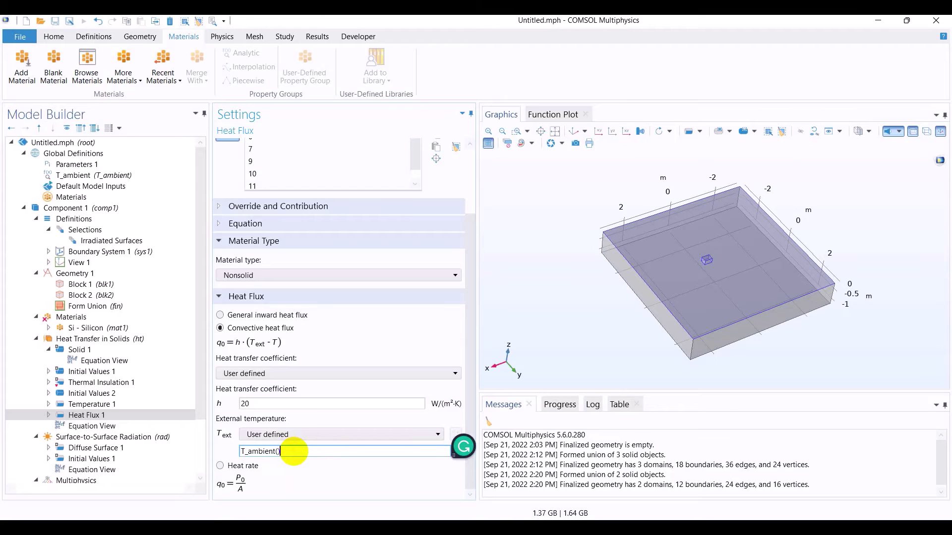
pyautogui.press('Return')
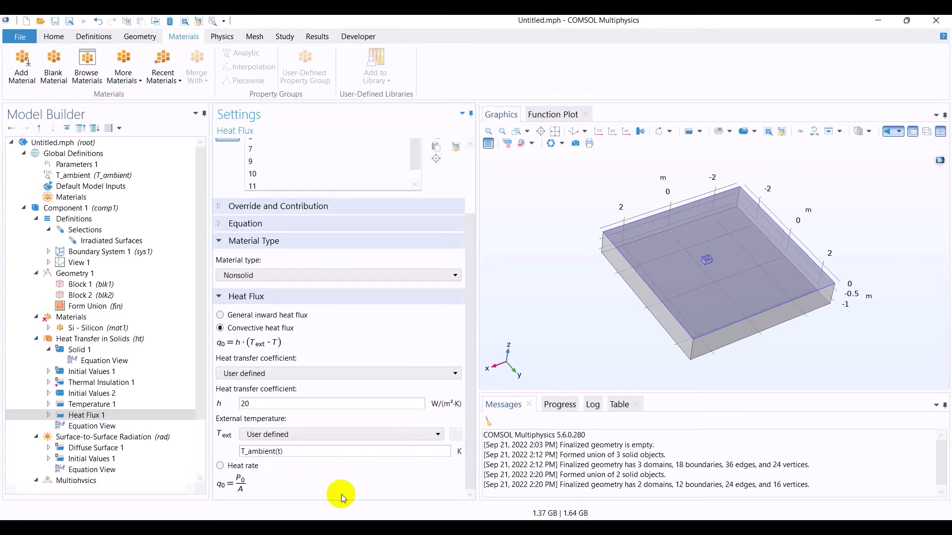
# Step: Following the PDF, restrict the Surface-to-Surface Radiation interface in COMSOL to the Irradiated Surfaces selection
pyautogui.hotkey('alt', 'Tab')
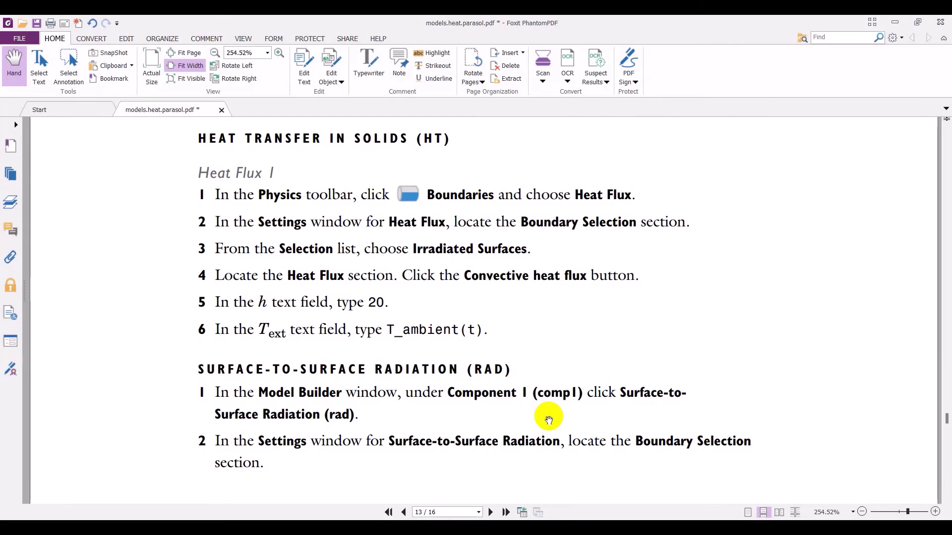
pyautogui.scroll(-4, 559, 357)
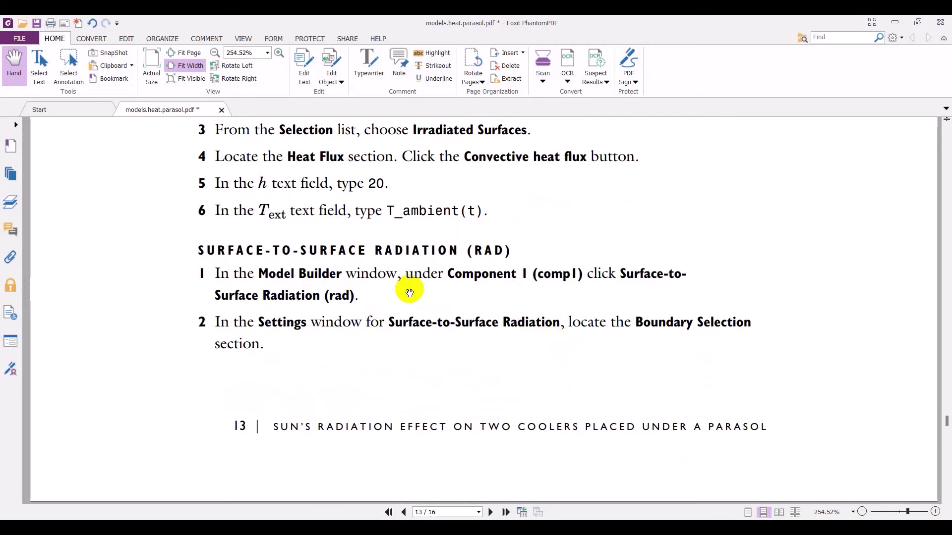
pyautogui.hotkey('alt', 'Tab')
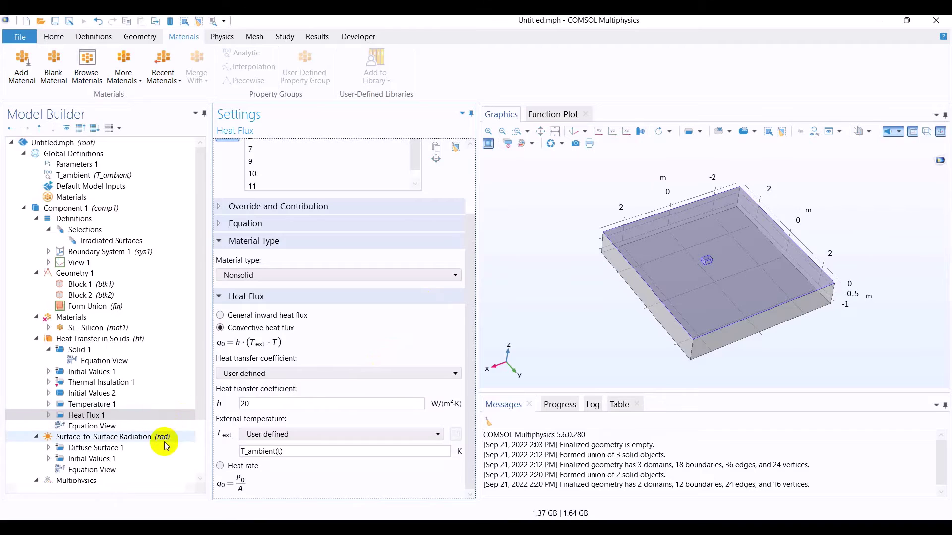
pyautogui.click(162, 438)
pyautogui.hotkey('alt', 'Tab')
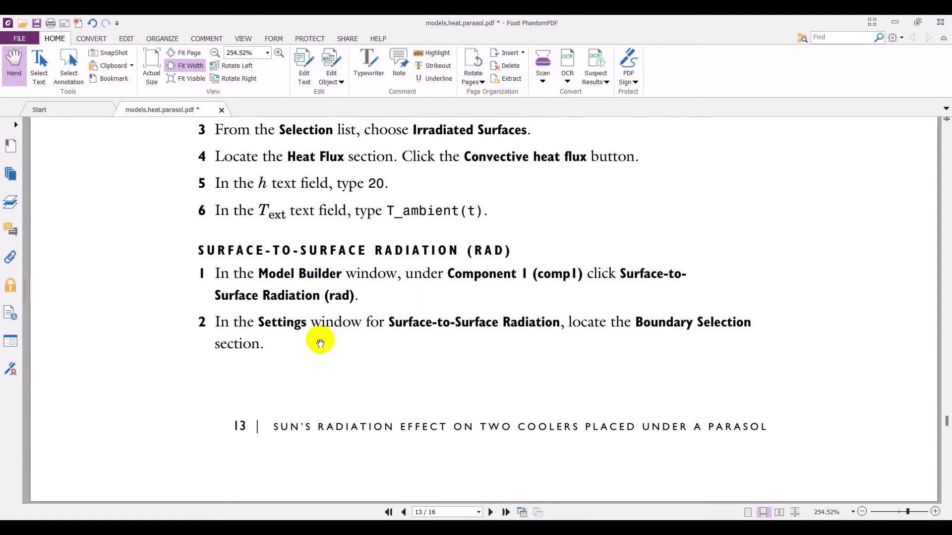
pyautogui.scroll(-10, 278, 350)
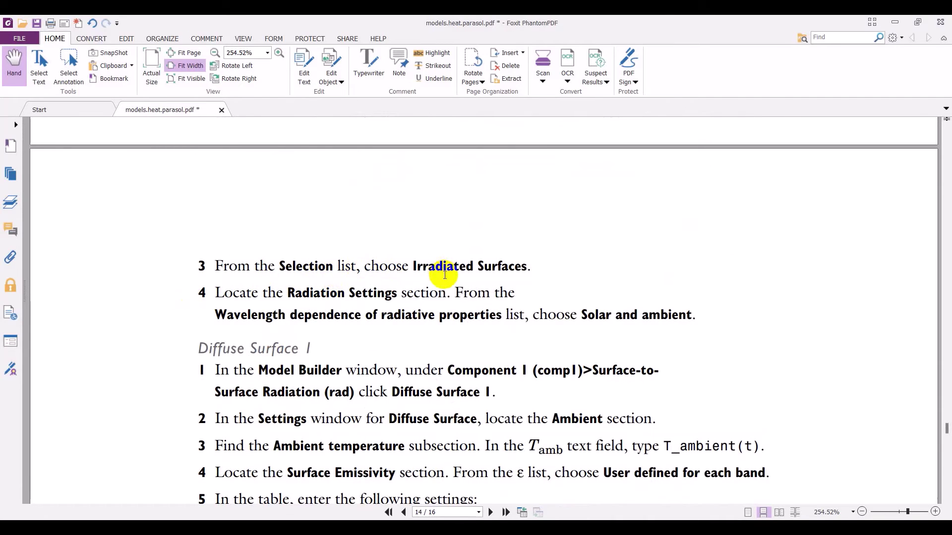
pyautogui.hotkey('alt', 'Tab')
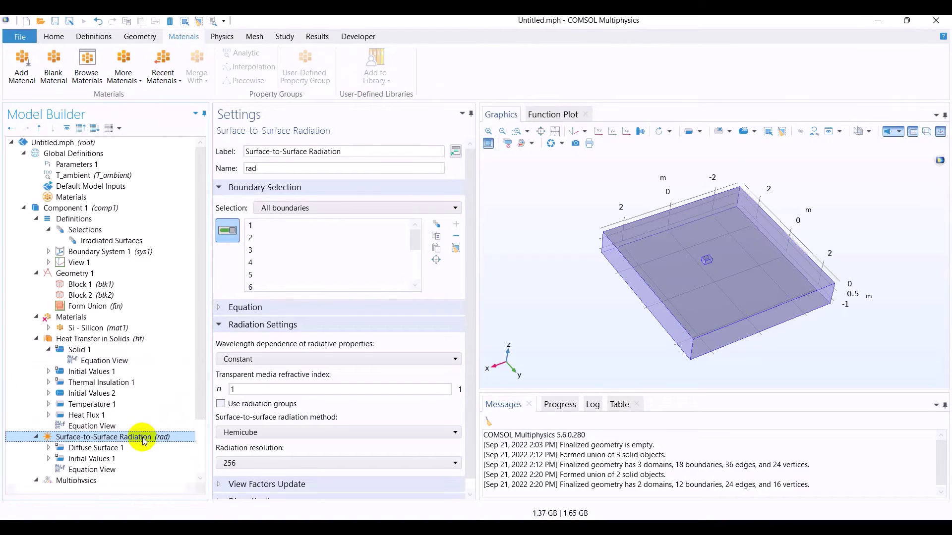
pyautogui.hotkey('alt', 'Tab')
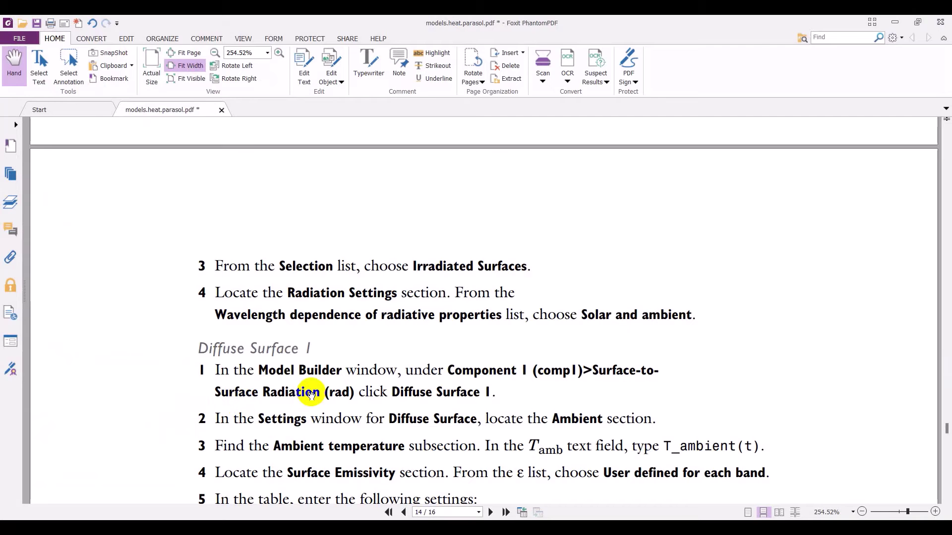
pyautogui.scroll(3, 339, 312)
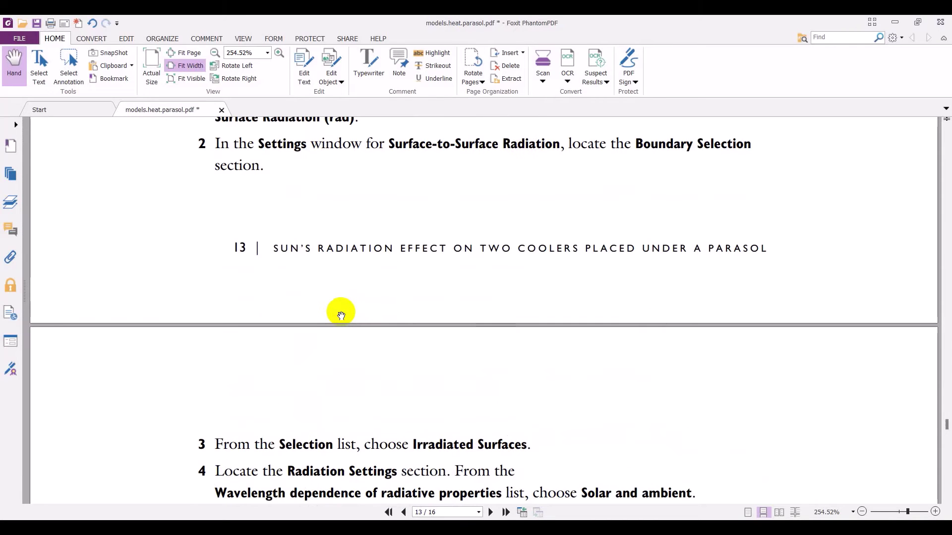
pyautogui.hotkey('alt', 'Tab')
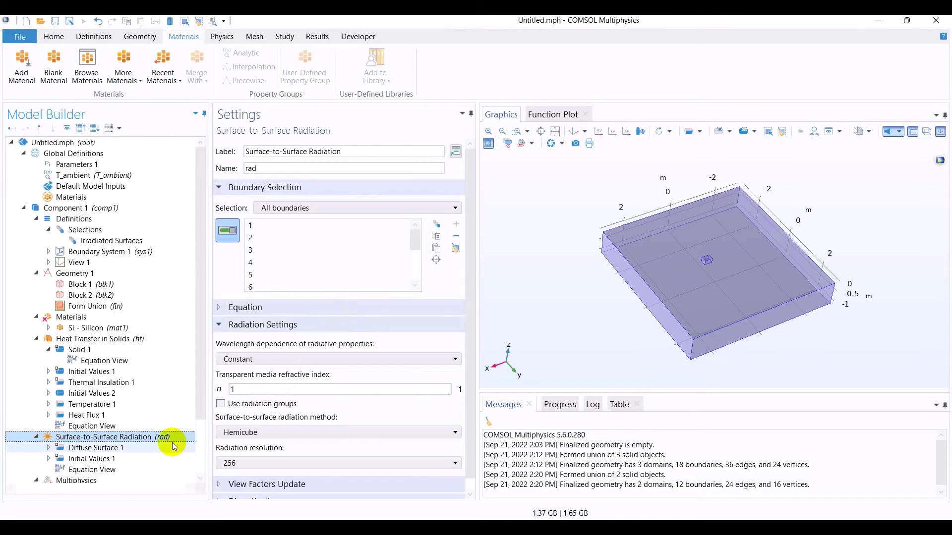
pyautogui.click(285, 389)
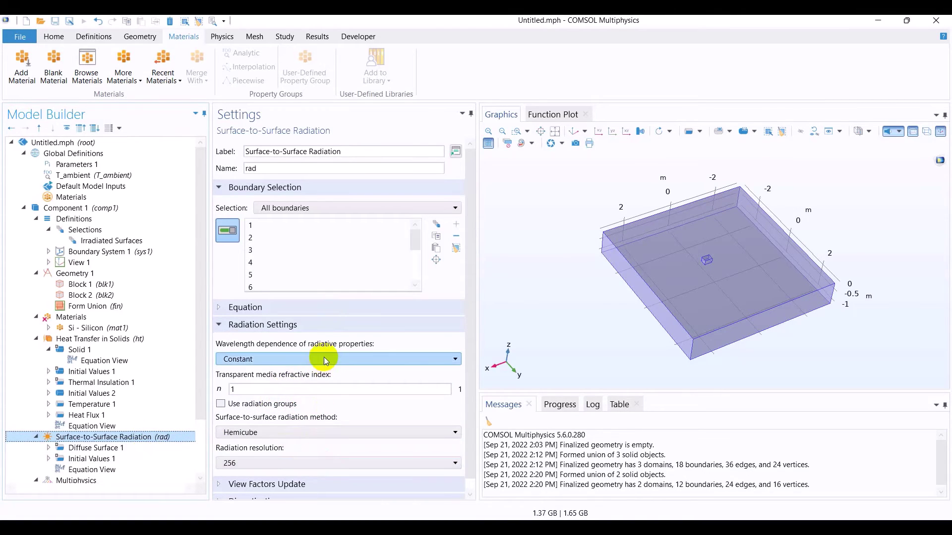
pyautogui.click(322, 207)
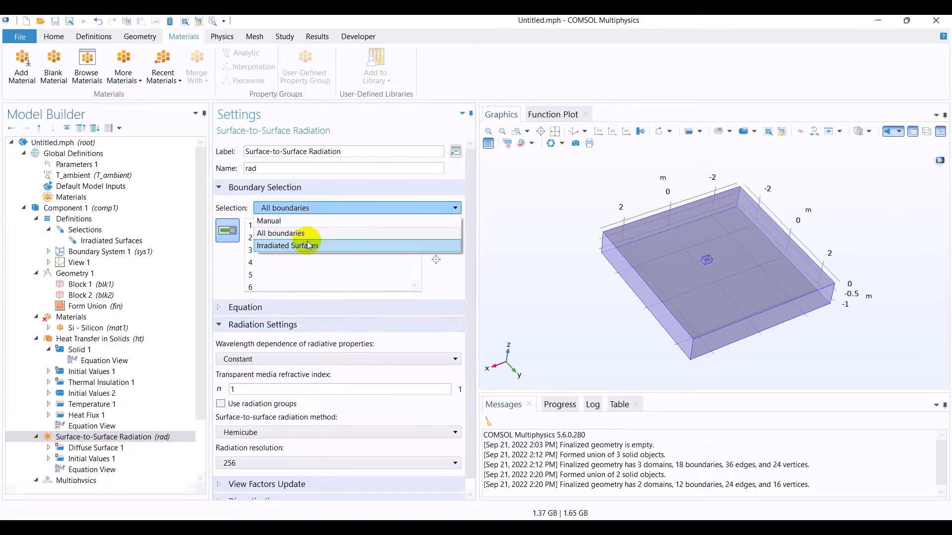
pyautogui.click(312, 245)
# Step: As the PDF instructs, set the wavelength dependence of radiative properties to Solar and ambient for Surface-to-Surface Radiation
pyautogui.hotkey('alt', 'Tab')
pyautogui.scroll(-3, 426, 357)
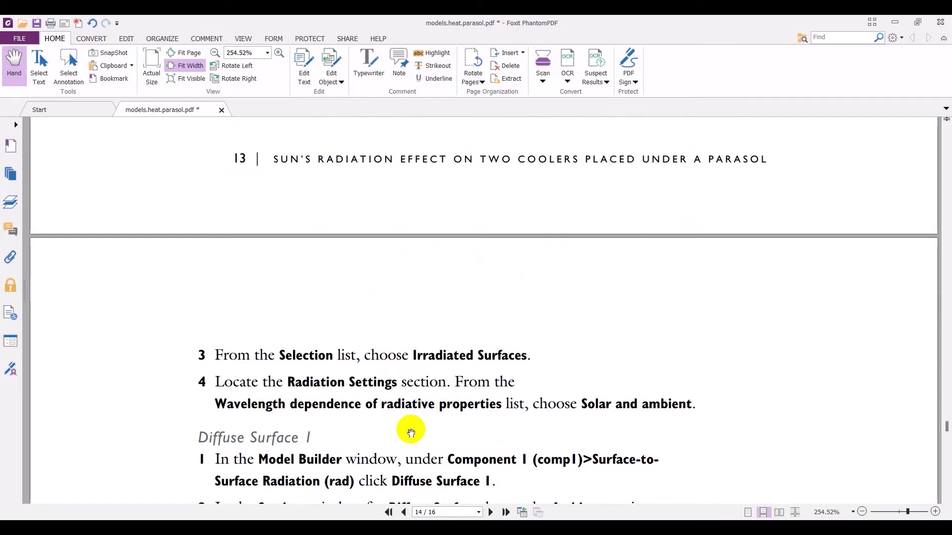
pyautogui.hotkey('alt', 'Tab')
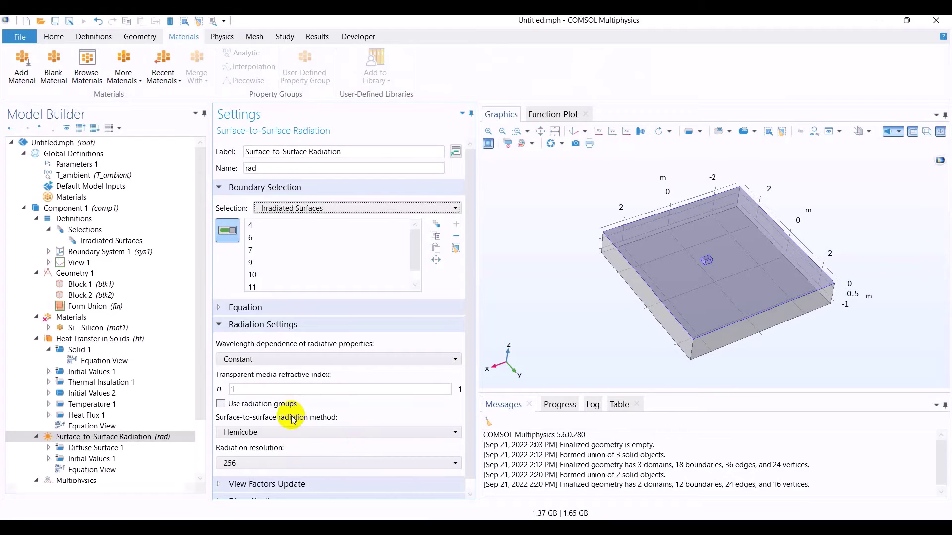
pyautogui.scroll(-1, 288, 428)
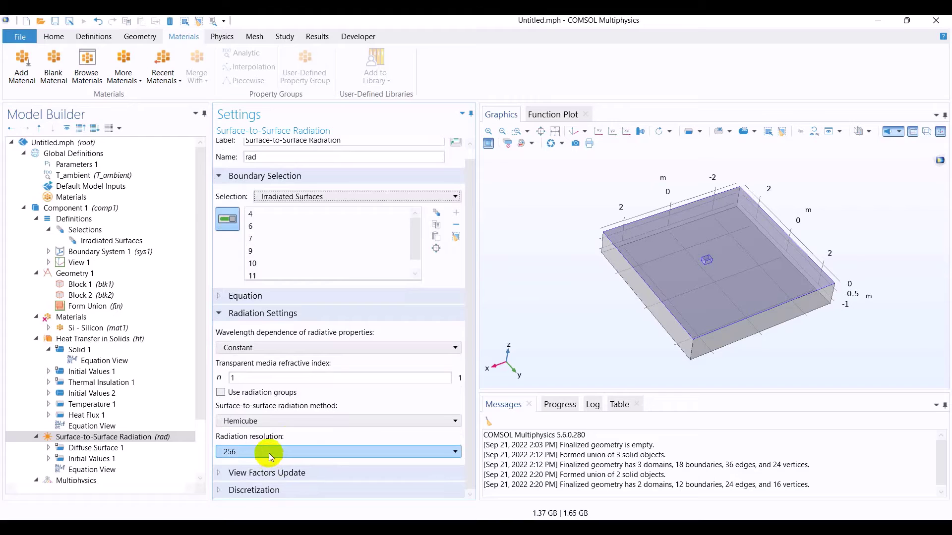
pyautogui.click(261, 348)
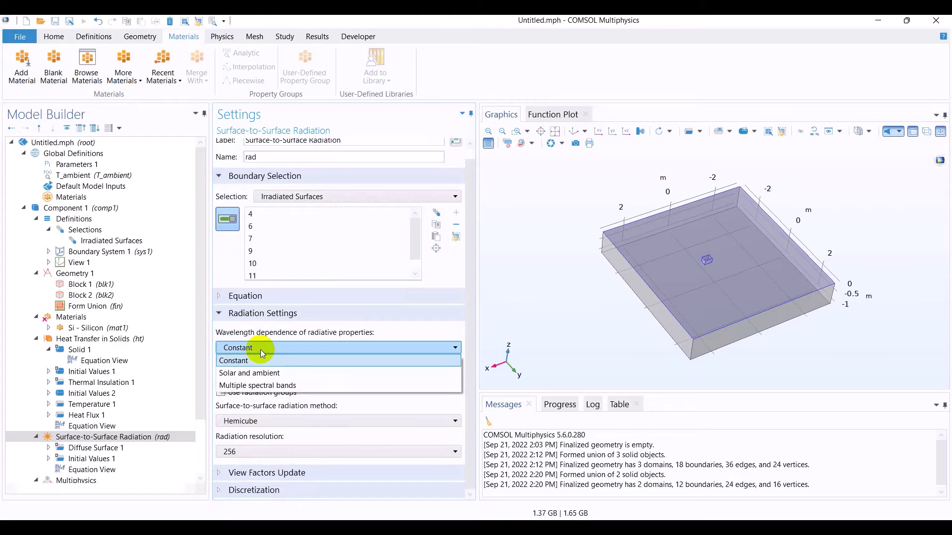
pyautogui.click(251, 372)
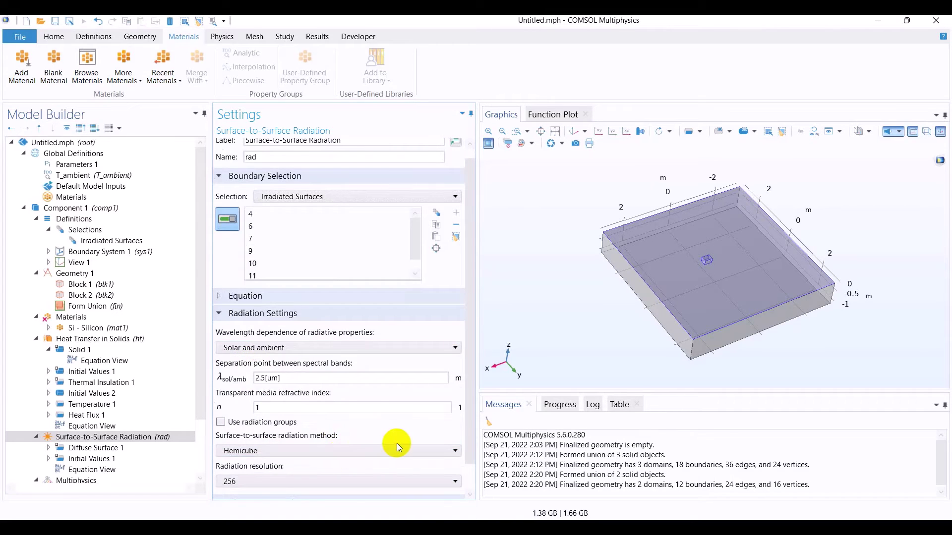
# Step: Read through the PDF's remaining instructions on the diffuse surfaces, External Radiation Source 1, the time-dependent study and the results plots
pyautogui.hotkey('alt', 'Tab')
pyautogui.scroll(-3, 435, 388)
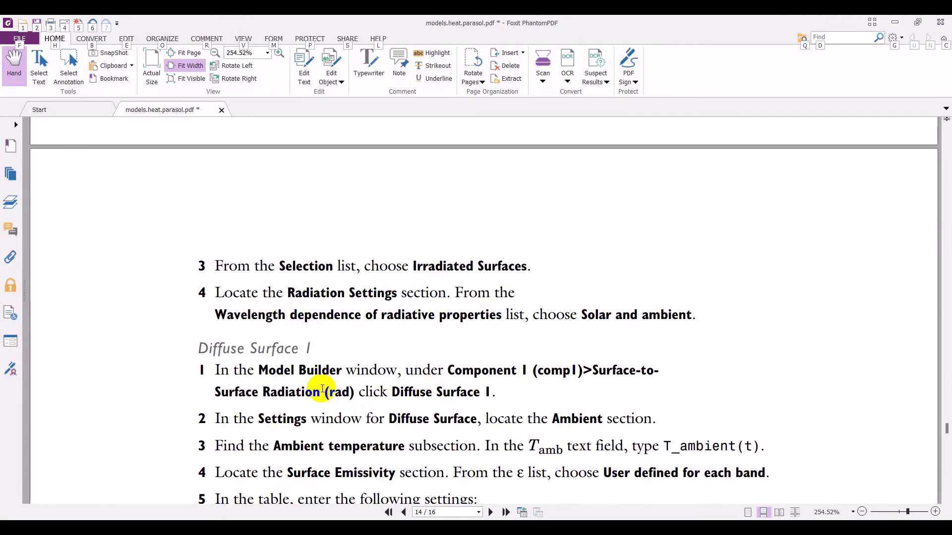
pyautogui.scroll(-2, 482, 361)
pyautogui.hotkey('alt', 'Tab')
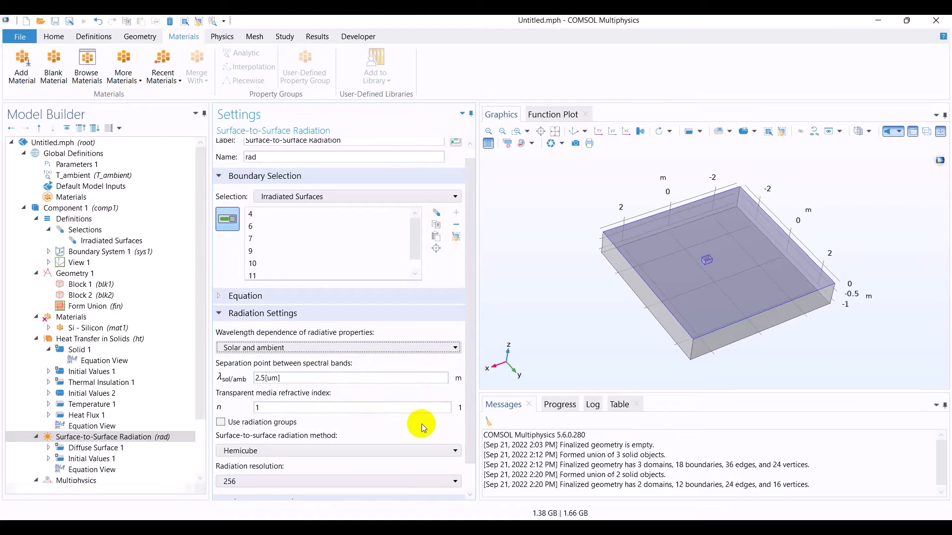
pyautogui.hotkey('alt', 'Tab')
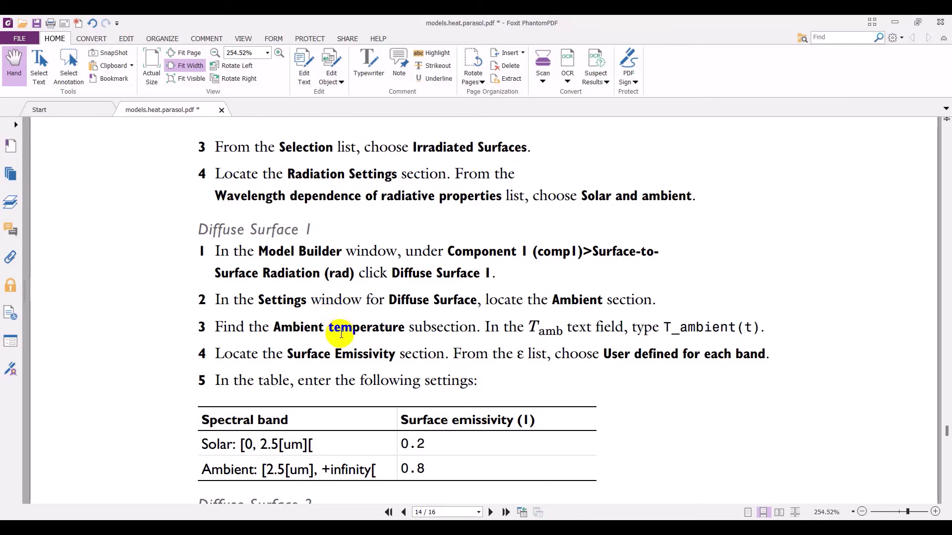
pyautogui.scroll(-3, 339, 331)
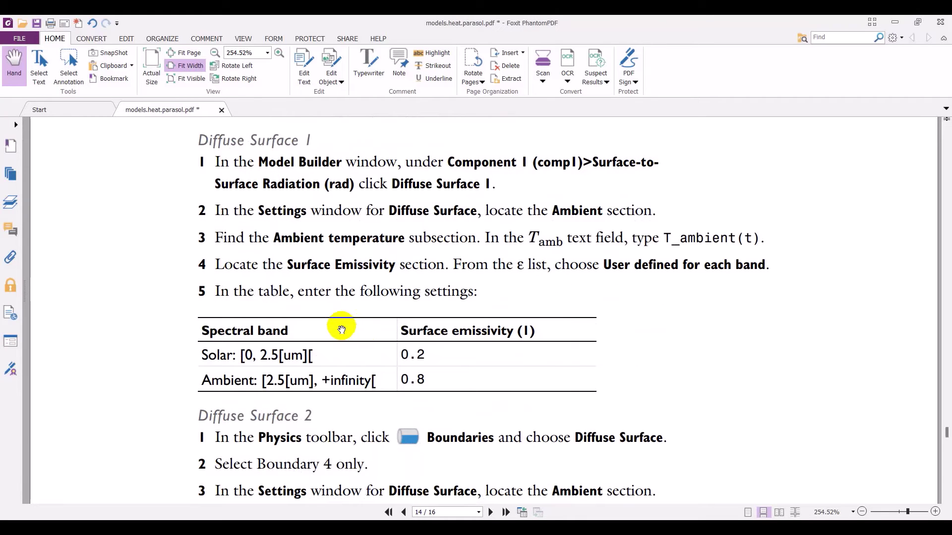
pyautogui.scroll(-6, 335, 299)
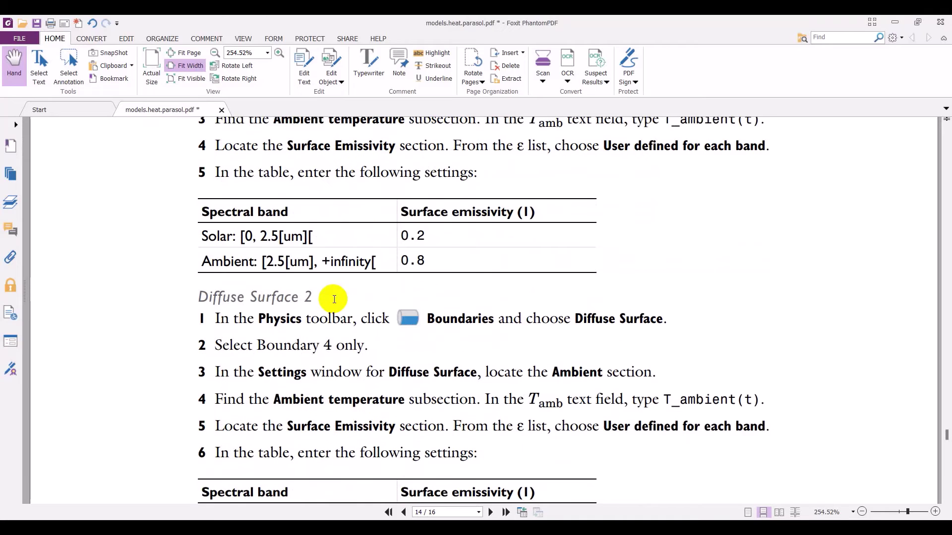
pyautogui.scroll(-2, 334, 301)
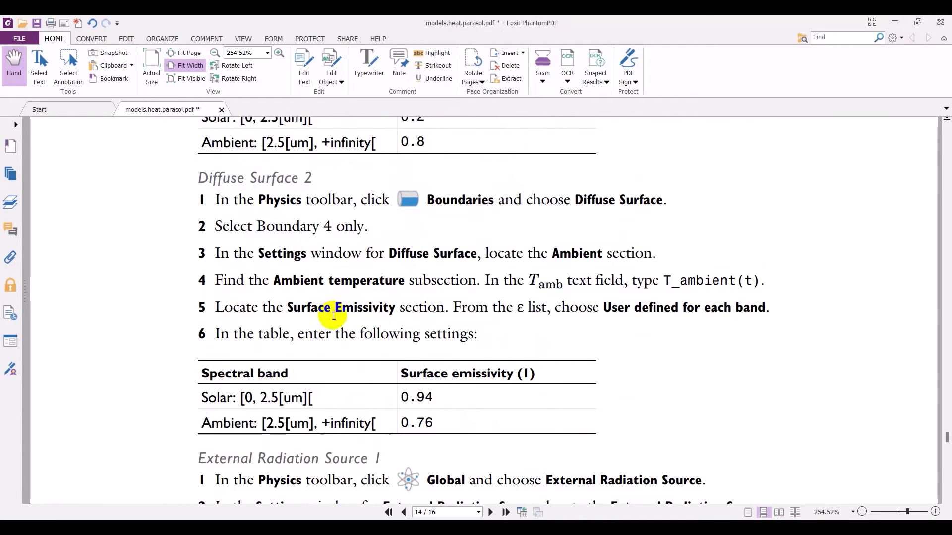
pyautogui.scroll(-3, 334, 316)
pyautogui.scroll(-3, 334, 316)
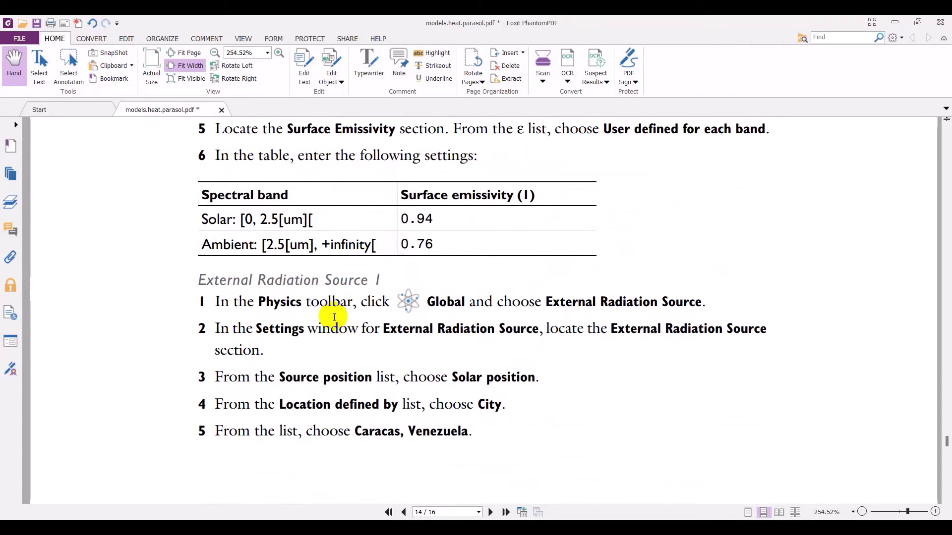
pyautogui.scroll(-20, 334, 318)
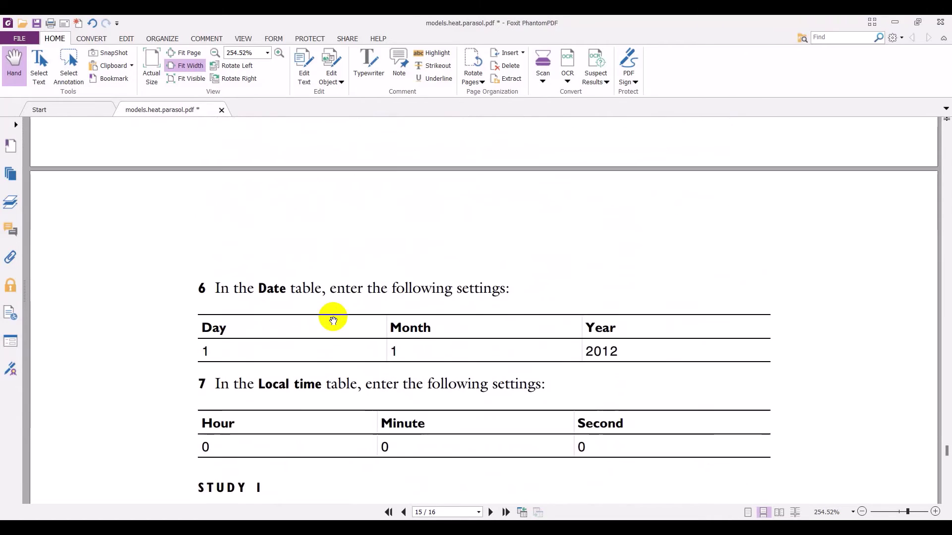
pyautogui.scroll(-20, 328, 317)
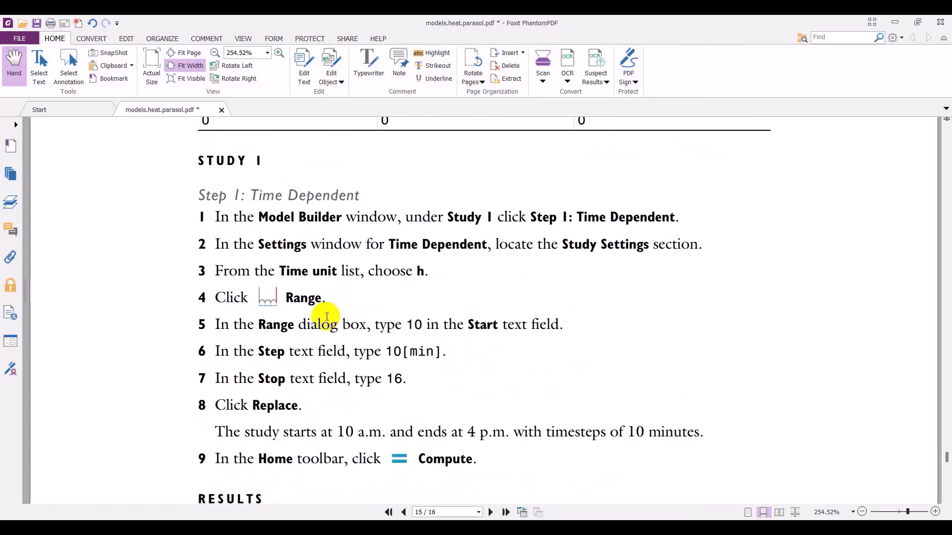
pyautogui.scroll(-7, 326, 317)
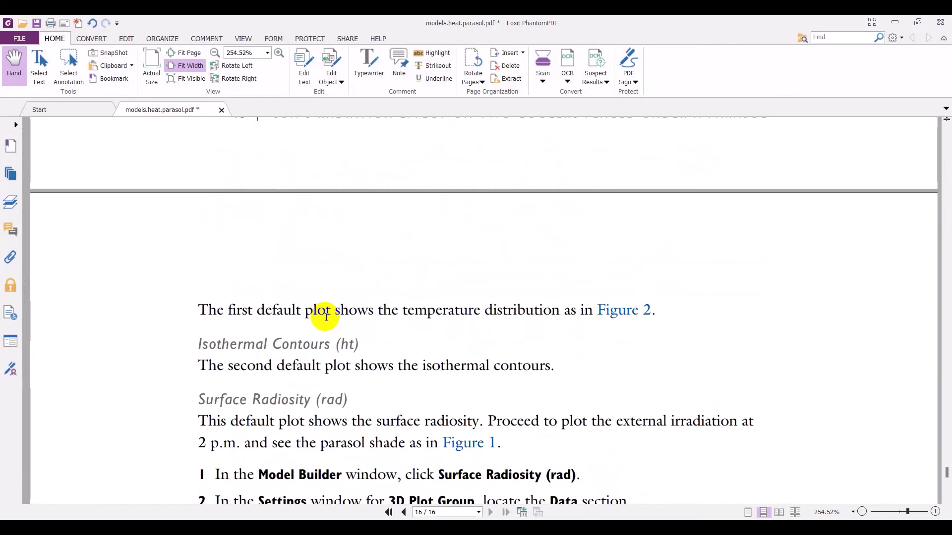
pyautogui.scroll(-20, 327, 318)
pyautogui.scroll(20, 318, 335)
pyautogui.scroll(20, 318, 336)
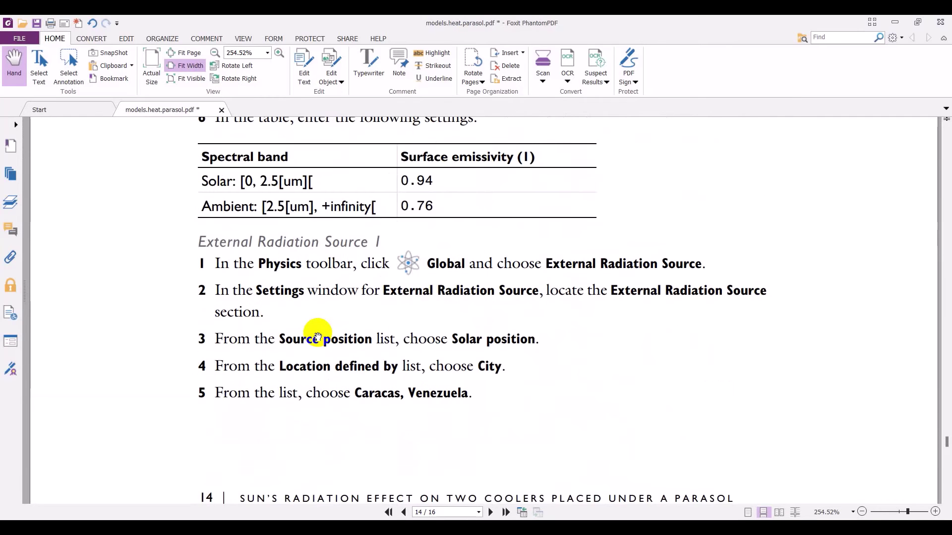
# Step: Find the Diffuse Surface 1 instructions in the PDF and open the Diffuse Surface 1 node's settings in COMSOL
pyautogui.scroll(3, 314, 339)
pyautogui.scroll(6, 297, 296)
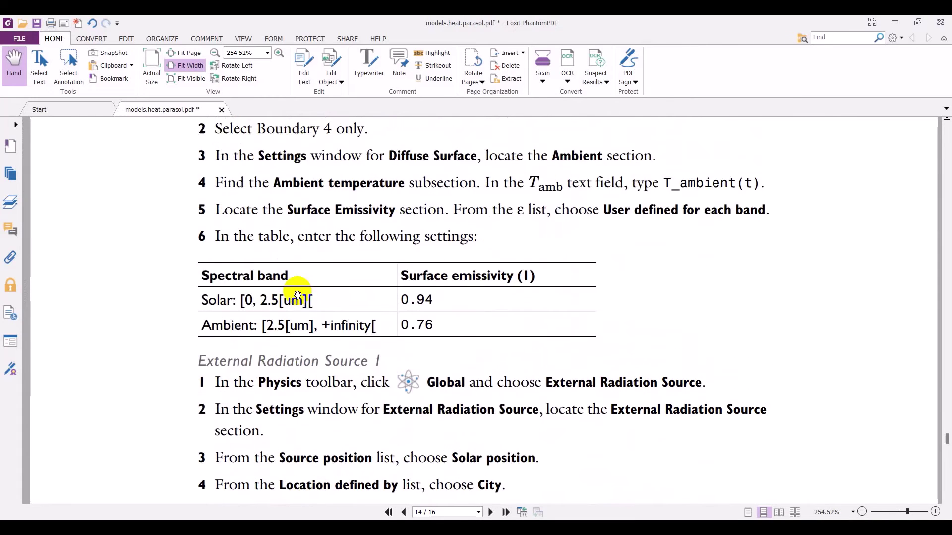
pyautogui.scroll(13, 314, 247)
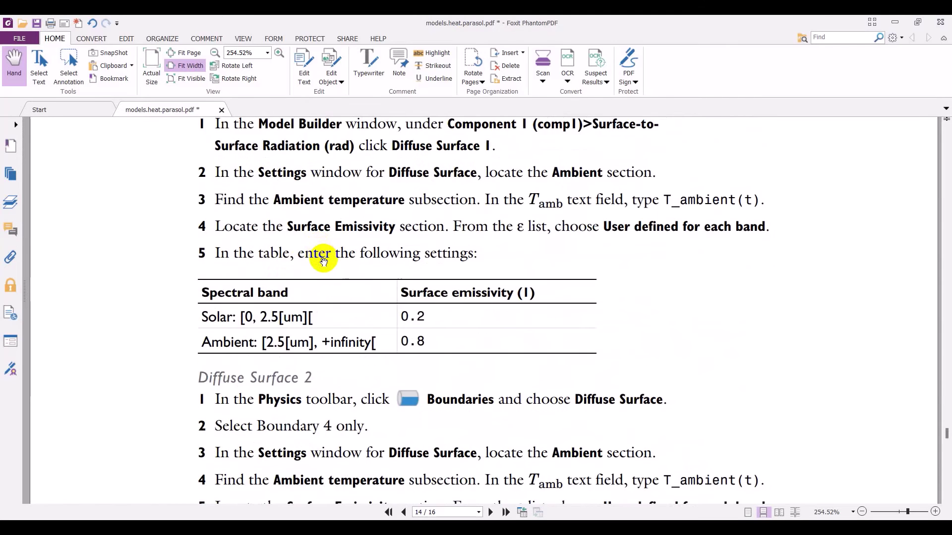
pyautogui.scroll(10, 314, 299)
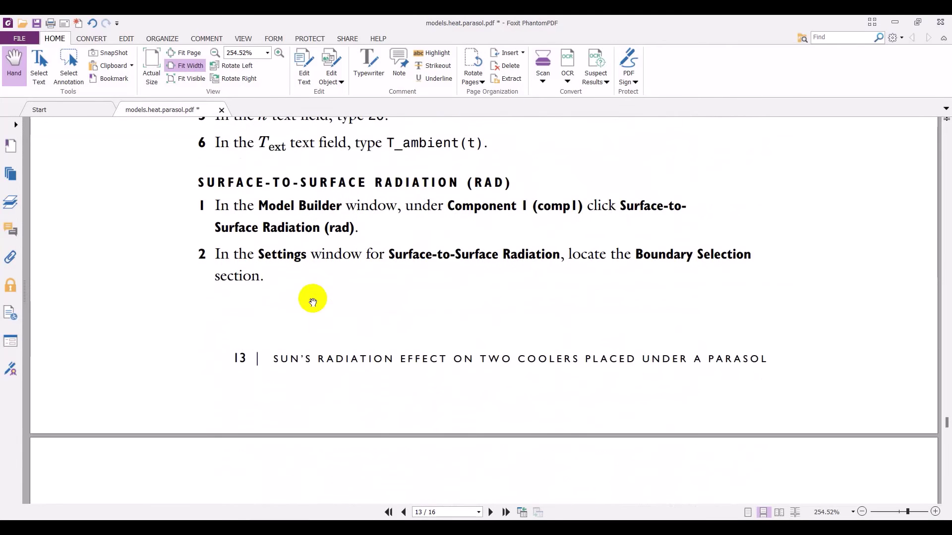
pyautogui.scroll(-3, 312, 306)
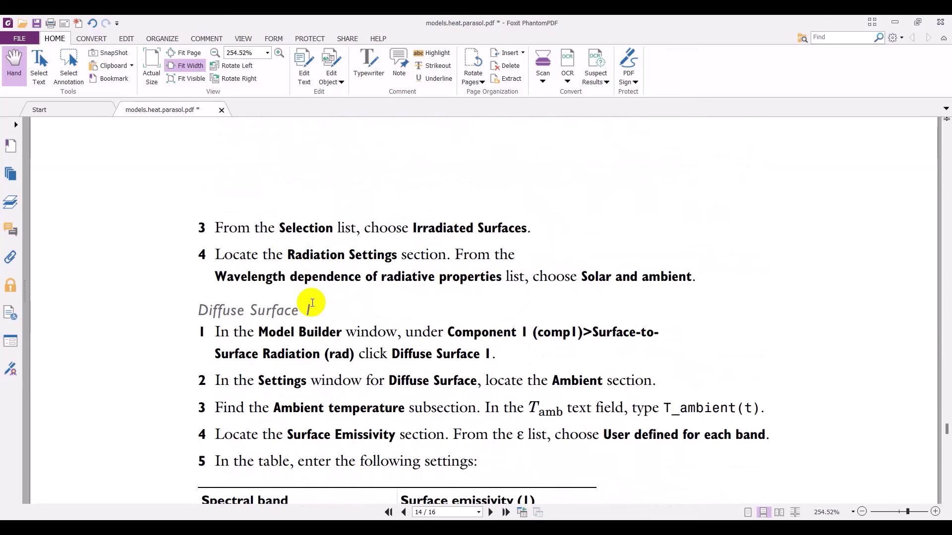
pyautogui.scroll(-2, 309, 342)
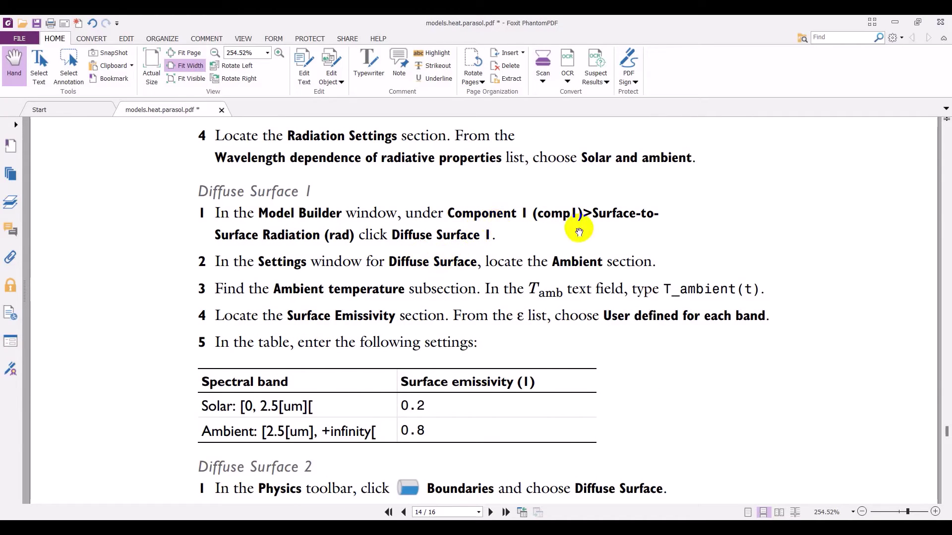
pyautogui.hotkey('alt', 'Tab')
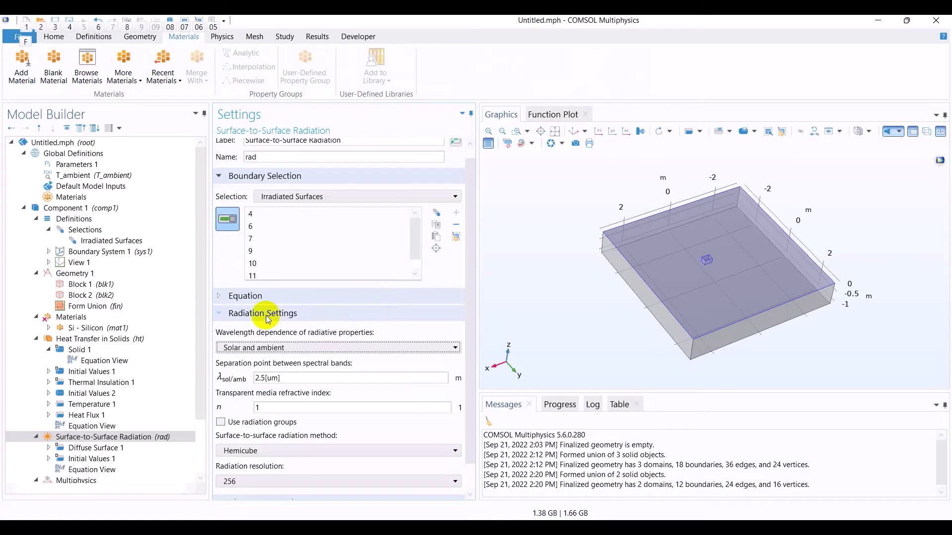
pyautogui.click(117, 446)
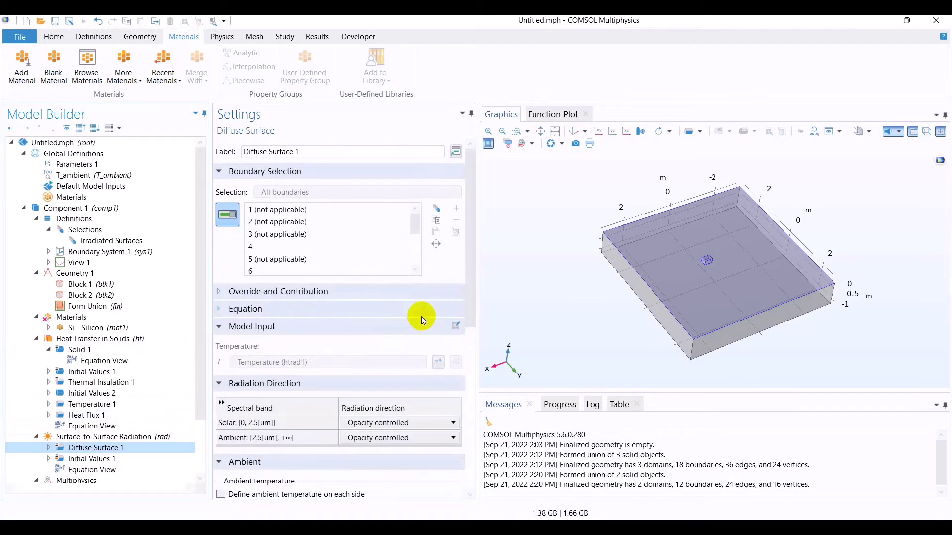
pyautogui.hotkey('alt', 'Tab')
pyautogui.hotkey('alt', 'Tab')
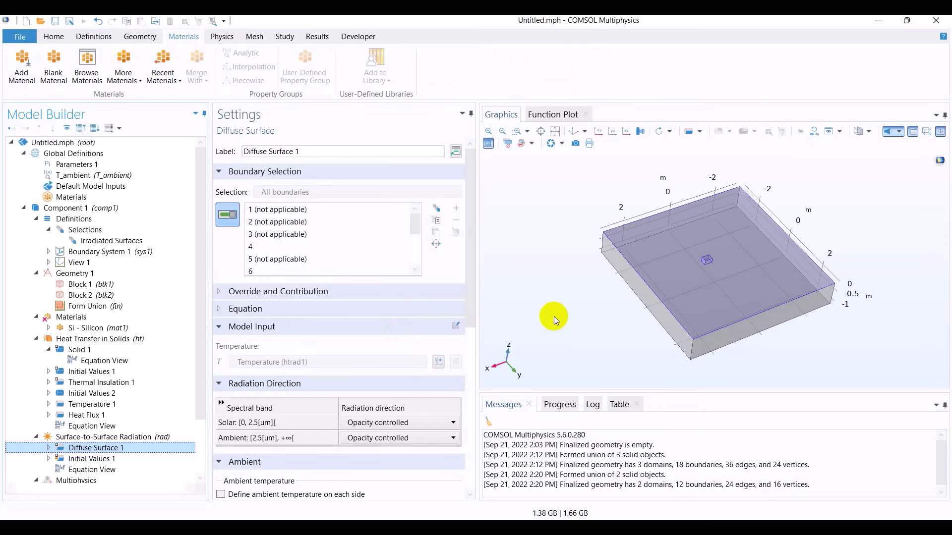
pyautogui.moveTo(586, 296); pyautogui.dragTo(576, 318)
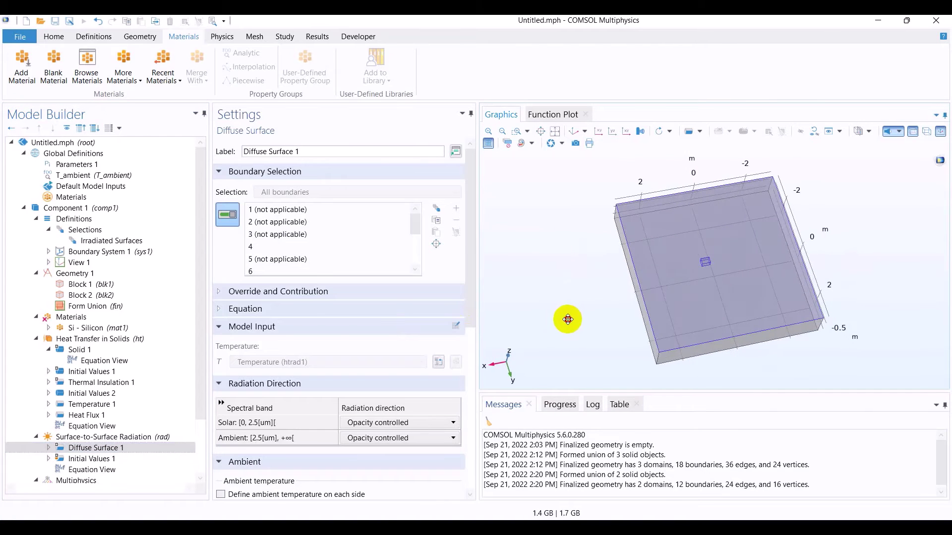
# Step: Copy T_ambient(t) from the PDF and set it as the user-defined ambient temperature of Diffuse Surface 1 in COMSOL
pyautogui.hotkey('alt', 'Tab')
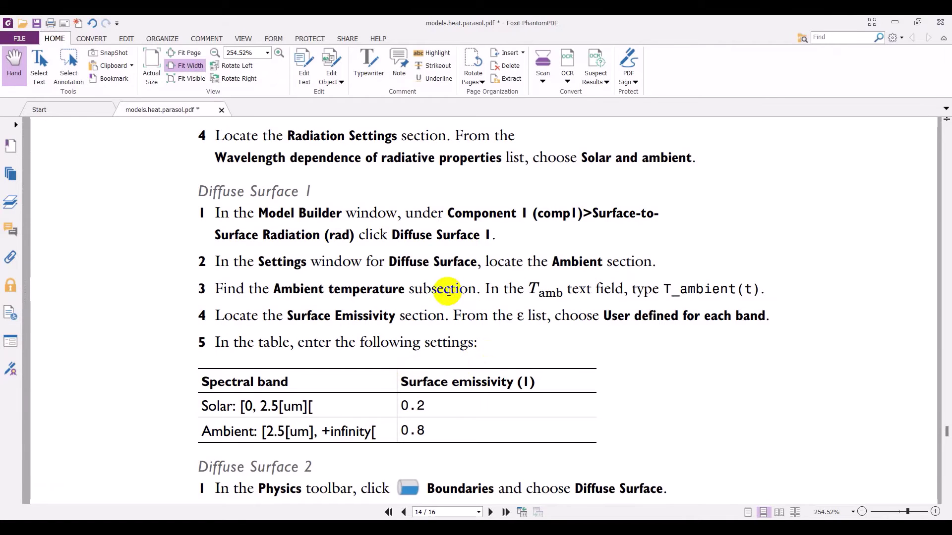
pyautogui.moveTo(329, 289); pyautogui.dragTo(347, 285)
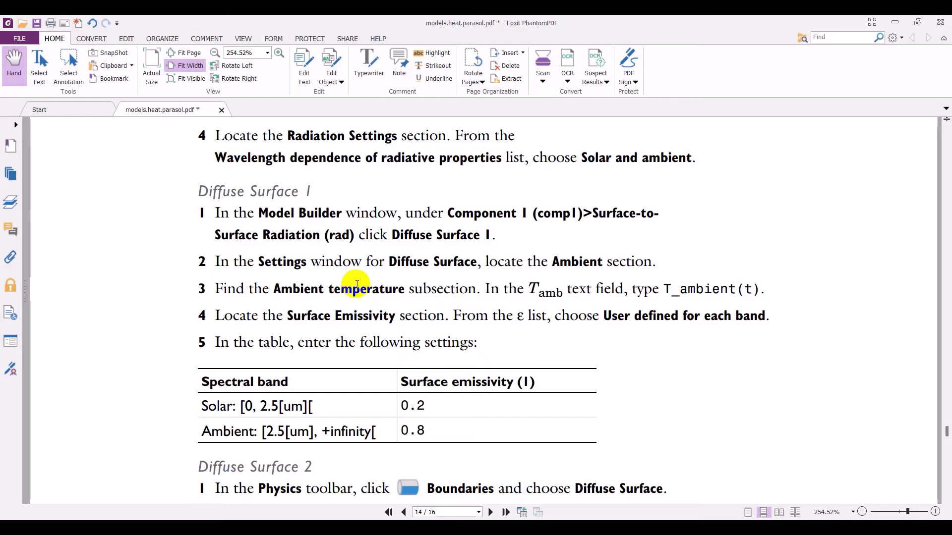
pyautogui.hotkey('alt', 'Tab')
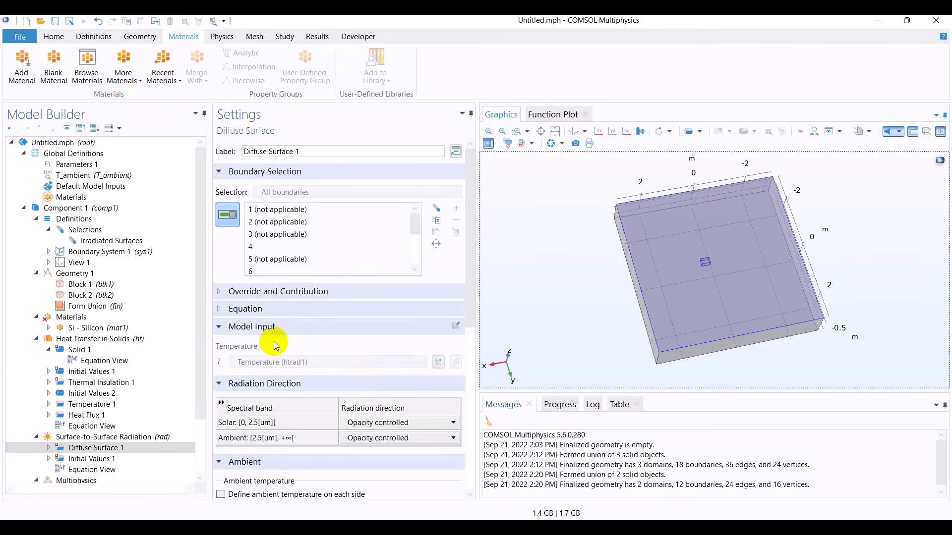
pyautogui.scroll(-5, 296, 468)
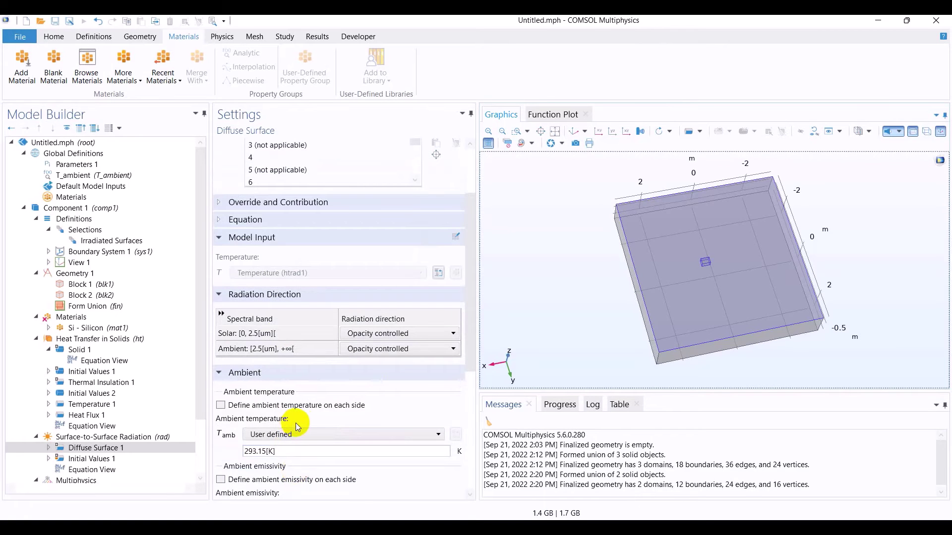
pyautogui.scroll(-1, 296, 423)
pyautogui.hotkey('alt', 'Tab')
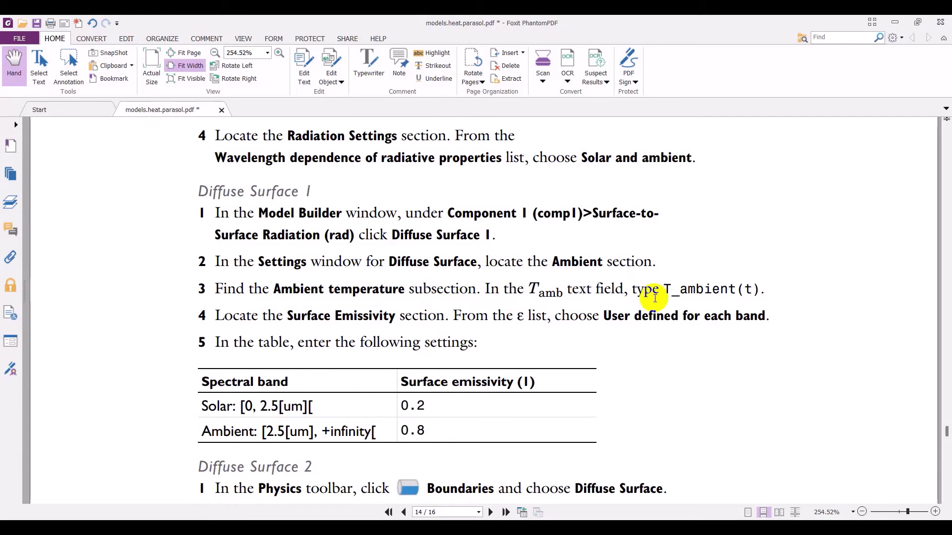
pyautogui.moveTo(663, 289); pyautogui.dragTo(758, 289)
pyautogui.hotkey('ctrl', 'c')
pyautogui.hotkey('alt', 'Tab')
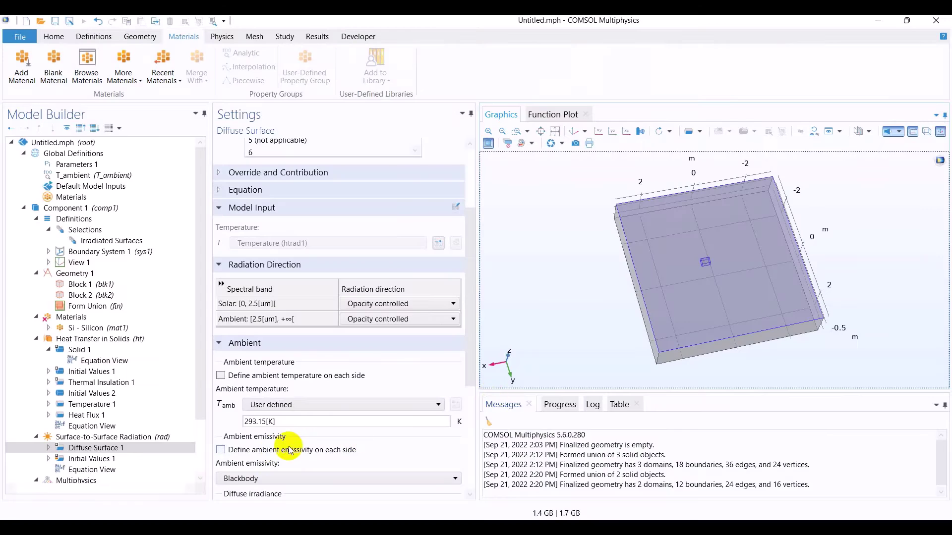
pyautogui.tripleClick(294, 421)
pyautogui.hotkey('ctrl', 'v')
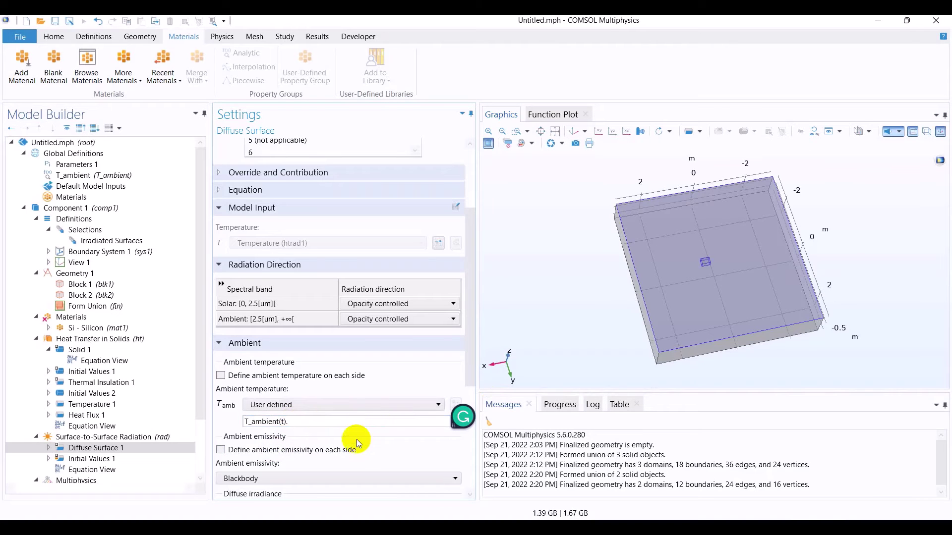
# Step: Following the PDF, set the surface emissivity of Diffuse Surface 1 in COMSOL to User defined for each band
pyautogui.hotkey('alt', 'Tab')
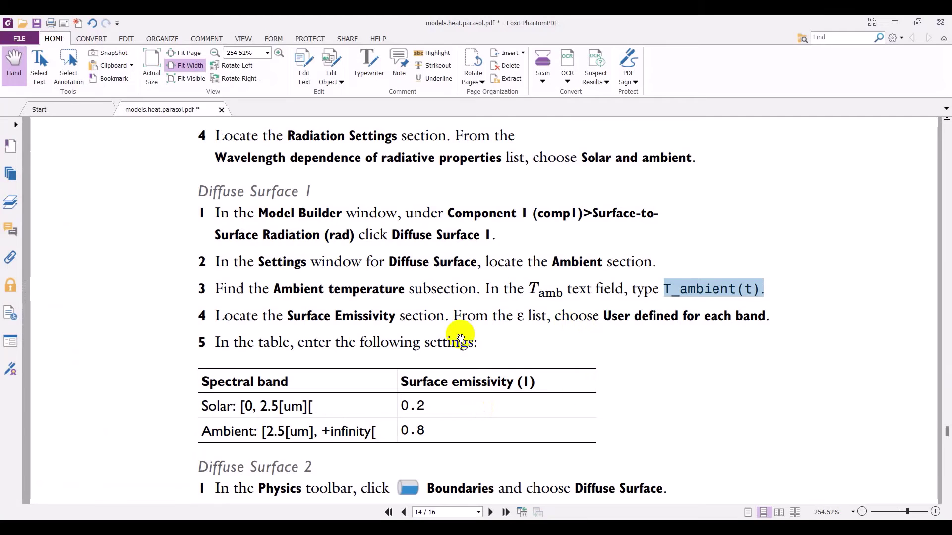
pyautogui.hotkey('alt', 'Tab')
pyautogui.scroll(-3, 317, 418)
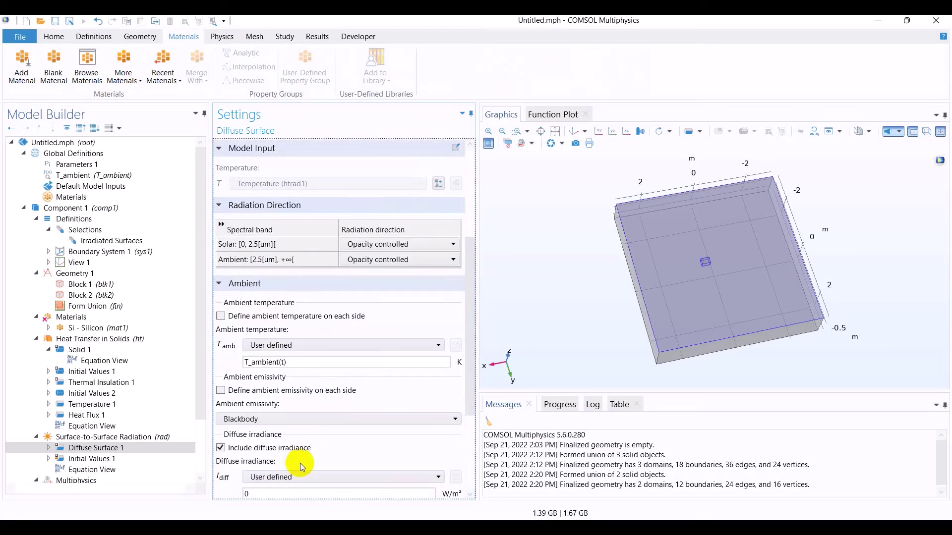
pyautogui.scroll(-3, 314, 462)
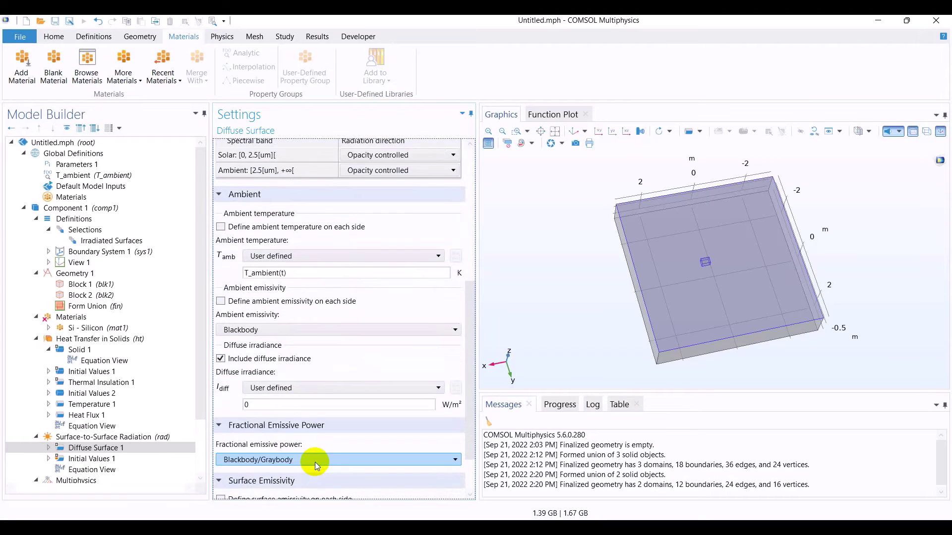
pyautogui.scroll(-2, 302, 412)
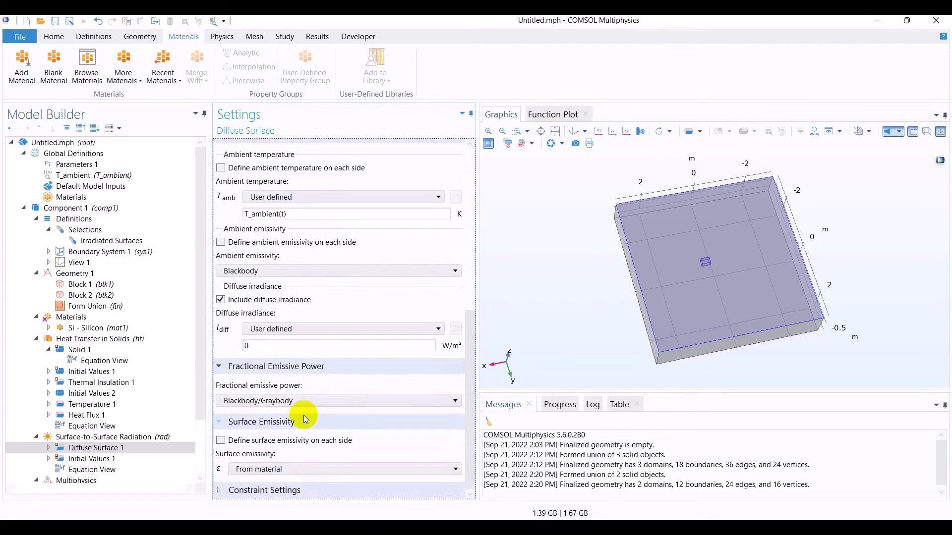
pyautogui.hotkey('alt', 'Tab')
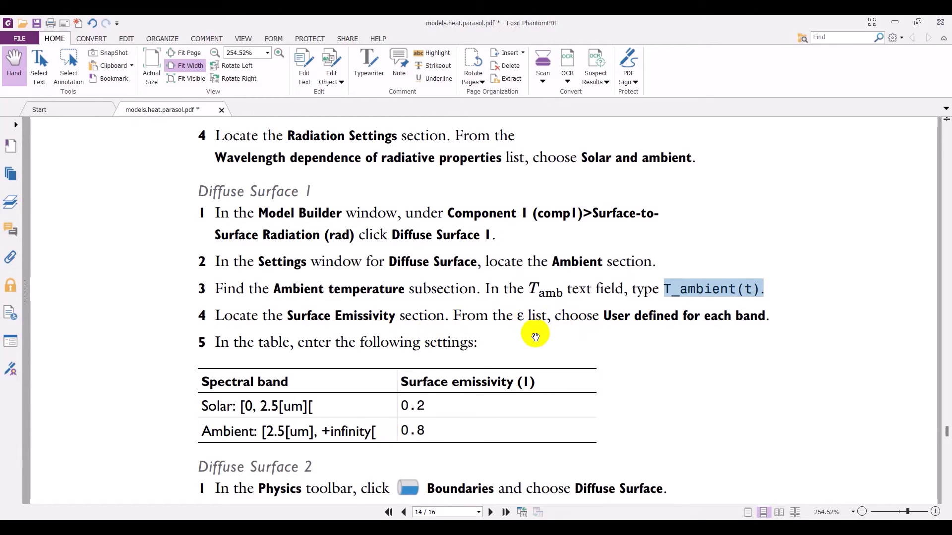
pyautogui.hotkey('alt', 'Tab')
pyautogui.click(344, 469)
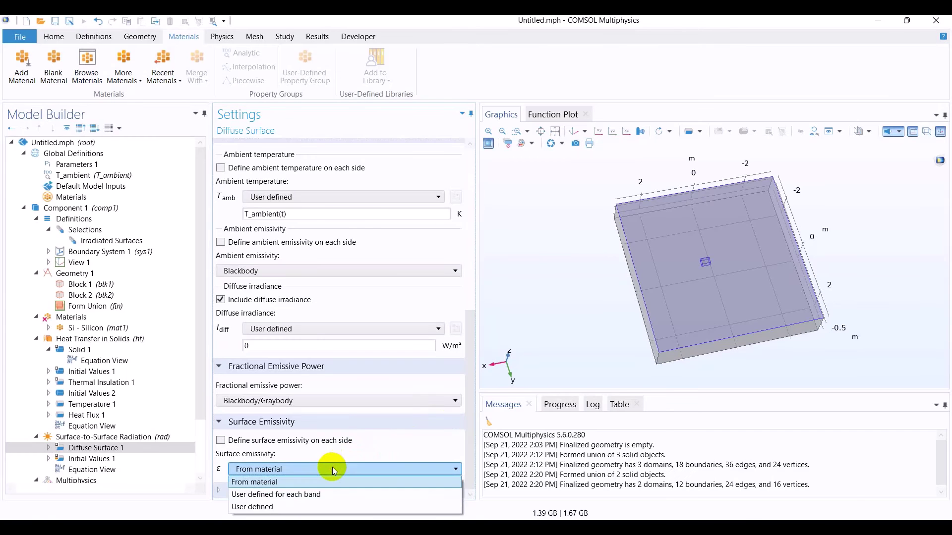
pyautogui.click(325, 495)
pyautogui.hotkey('alt', 'Tab')
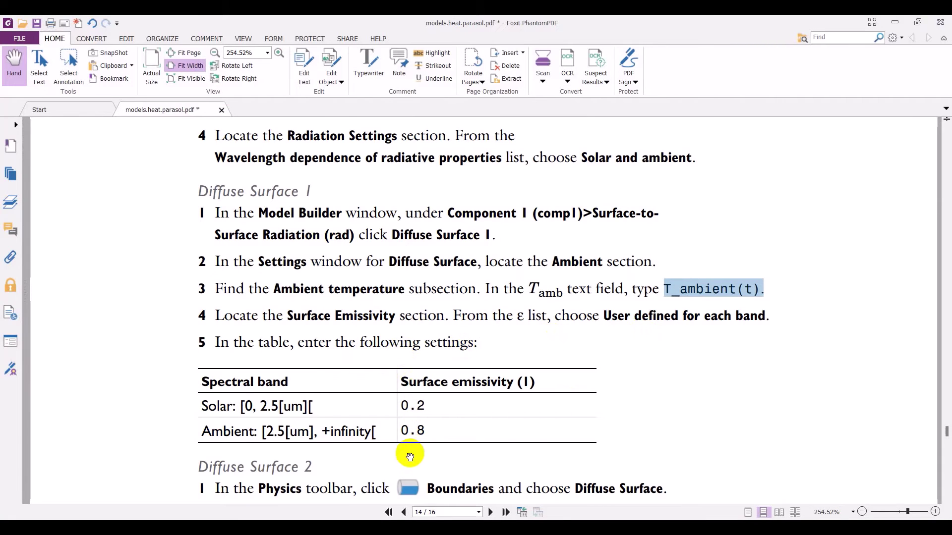
pyautogui.hotkey('alt', 'Tab')
pyautogui.click(293, 469)
pyautogui.click(298, 492)
pyautogui.scroll(-2, 314, 456)
# Step: Enter the PDF's surface emissivities for Diffuse Surface 1: 0.2 for the solar band and 0.8 for the ambient band
pyautogui.click(372, 457)
pyautogui.hotkey('alt', 'Tab')
pyautogui.hotkey('alt', 'Tab')
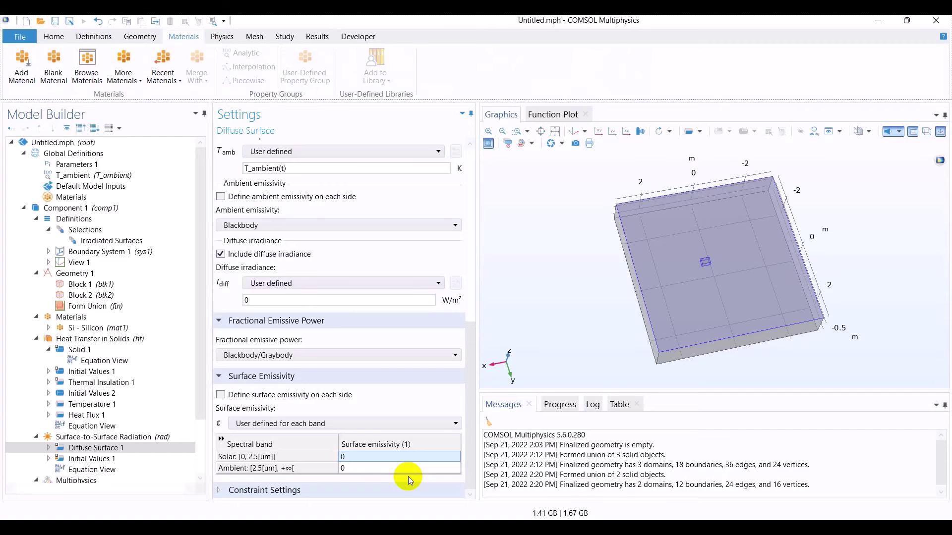
pyautogui.click(361, 458)
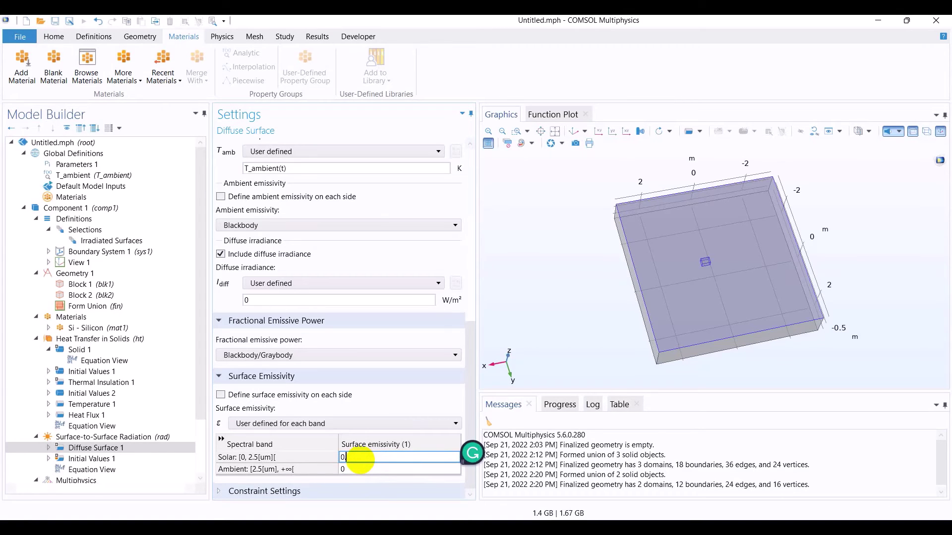
pyautogui.write('0.2')
pyautogui.click(366, 469)
pyautogui.hotkey('alt', 'Tab')
pyautogui.hotkey('alt', 'Tab')
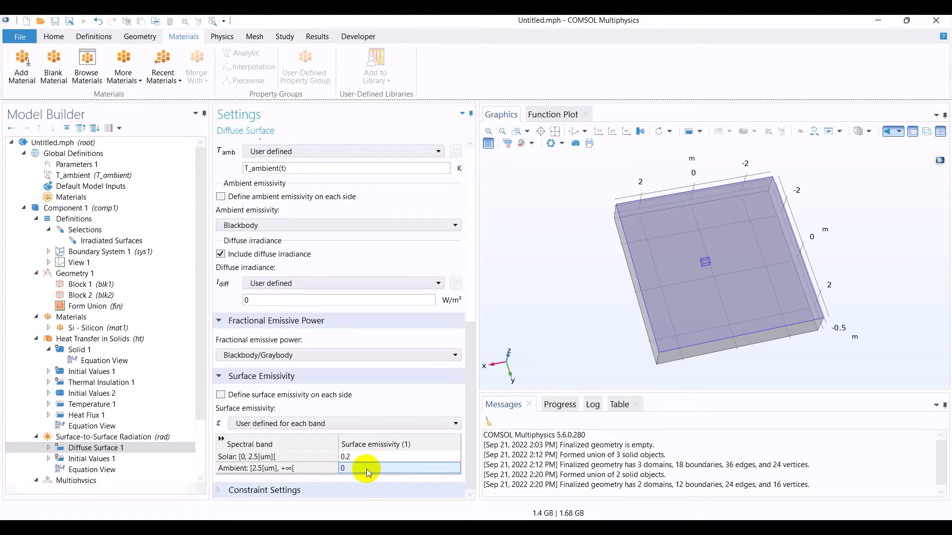
pyautogui.click(367, 469)
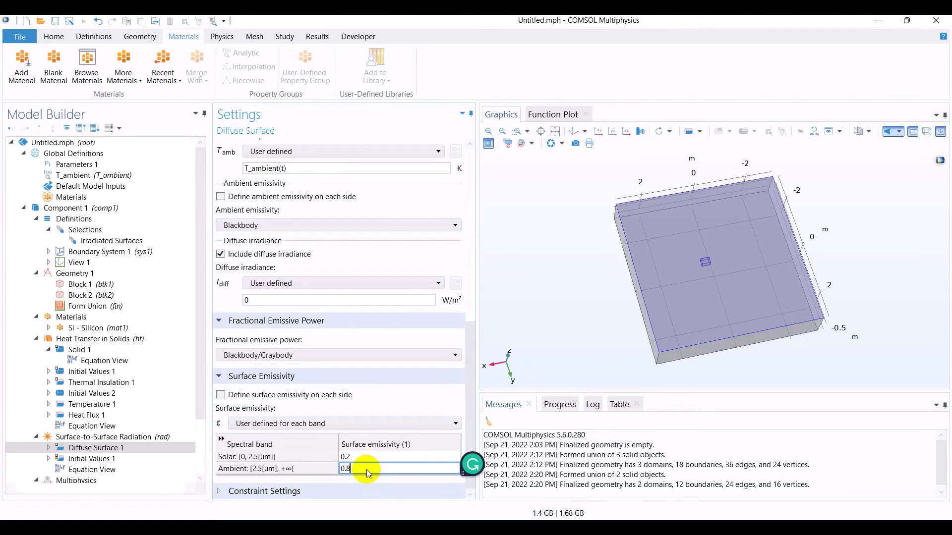
pyautogui.press('Return')
# Step: Check the PDF's Diffuse Surface 2 instructions and add a second Diffuse Surface to Surface-to-Surface Radiation in COMSOL
pyautogui.hotkey('alt', 'Tab')
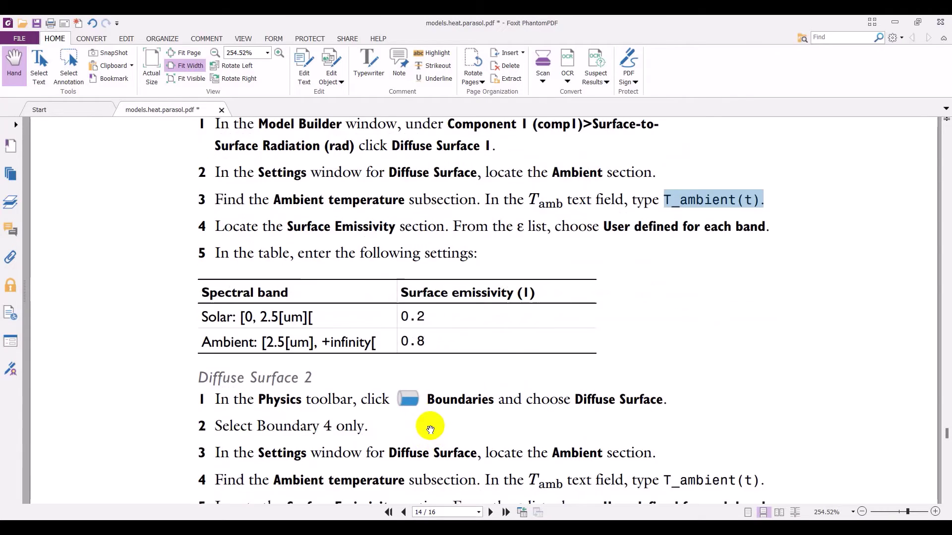
pyautogui.scroll(-3, 430, 429)
pyautogui.scroll(-1, 439, 414)
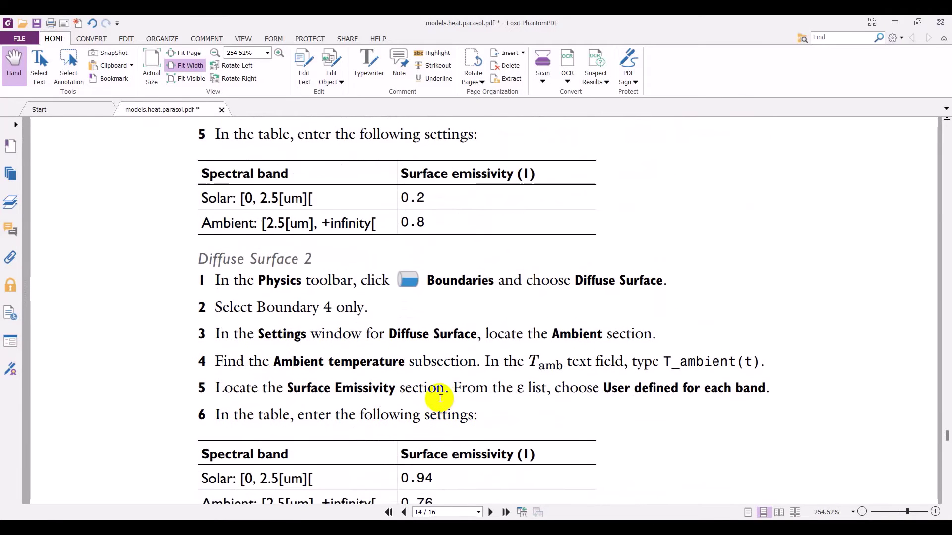
pyautogui.hotkey('alt', 'Tab')
pyautogui.click(126, 438)
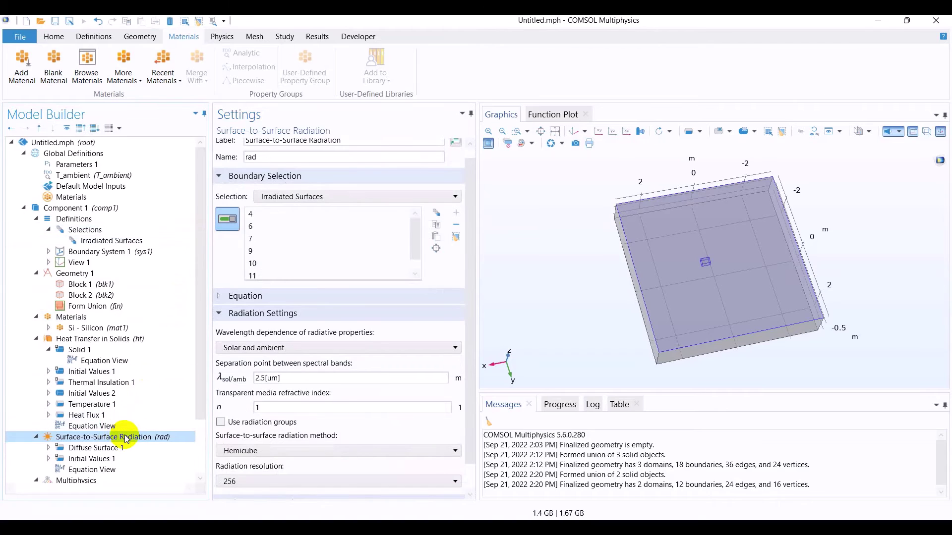
pyautogui.rightClick(132, 438)
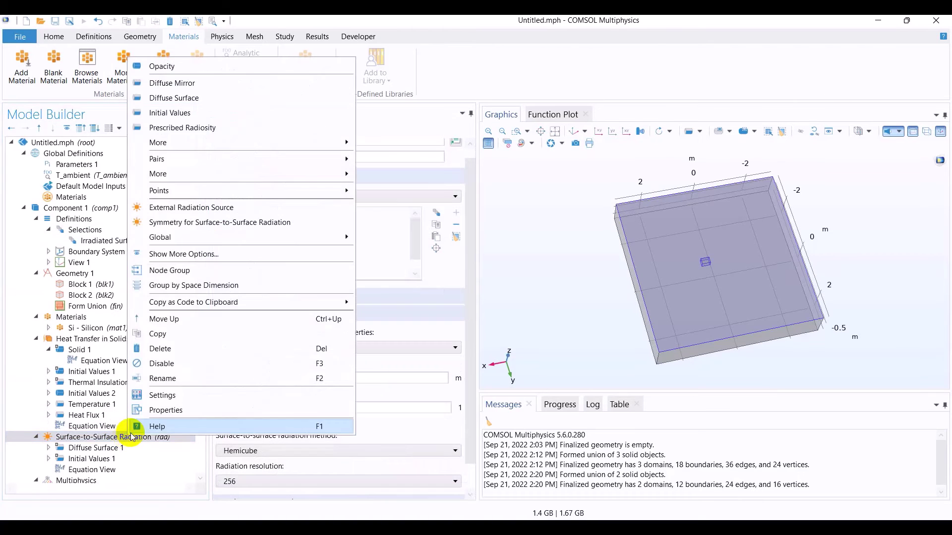
pyautogui.click(193, 98)
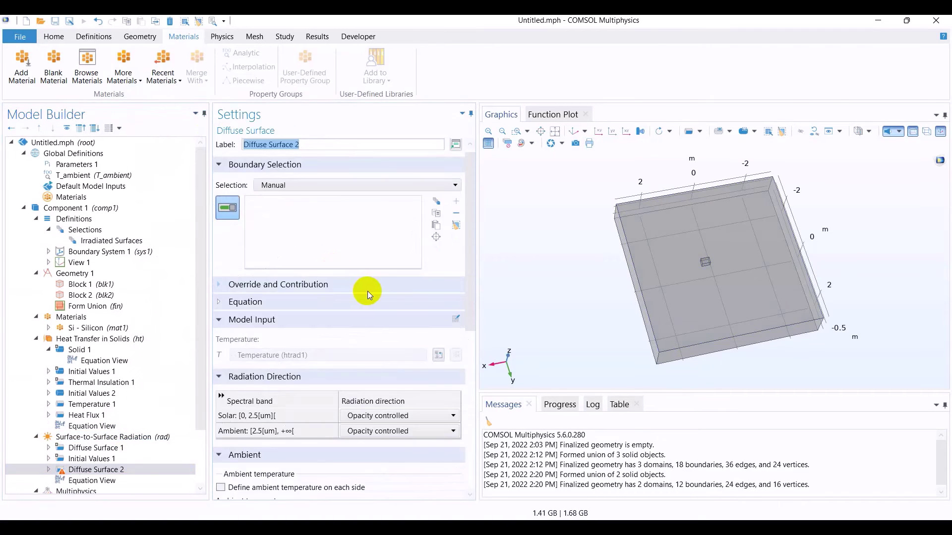
# Step: As the PDF instructs, assign boundary 4 to Diffuse Surface 2 in COMSOL by pasting its number into the selection
pyautogui.hotkey('alt', 'Tab')
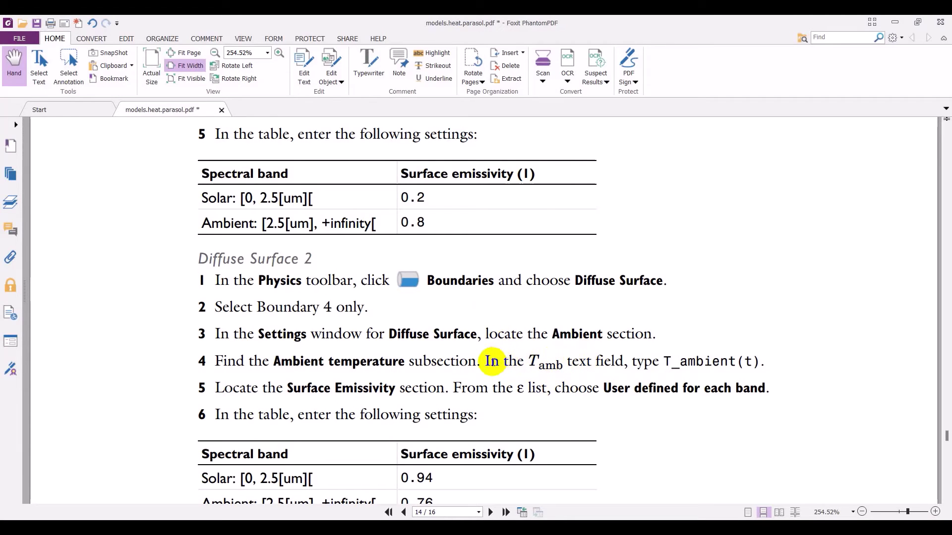
pyautogui.hotkey('alt', 'Tab')
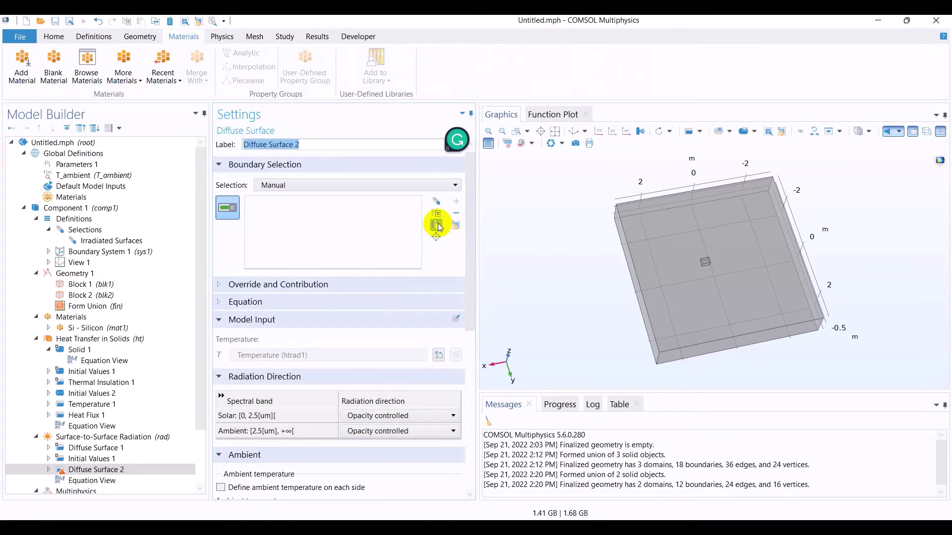
pyautogui.click(436, 224)
pyautogui.write('4')
pyautogui.click(515, 283)
pyautogui.moveTo(578, 325)
pyautogui.mouseDown()
pyautogui.moveTo(573, 291)
pyautogui.moveTo(608, 279)
pyautogui.moveTo(578, 317)
pyautogui.mouseUp()
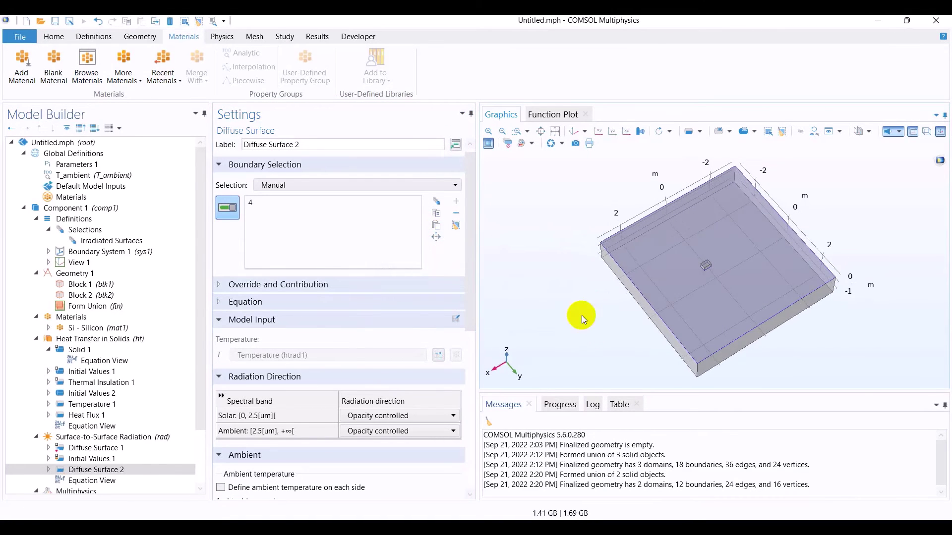
# Step: Following the PDF, set the ambient temperature of Diffuse Surface 2 to T_ambient(t) in COMSOL
pyautogui.hotkey('alt', 'Tab')
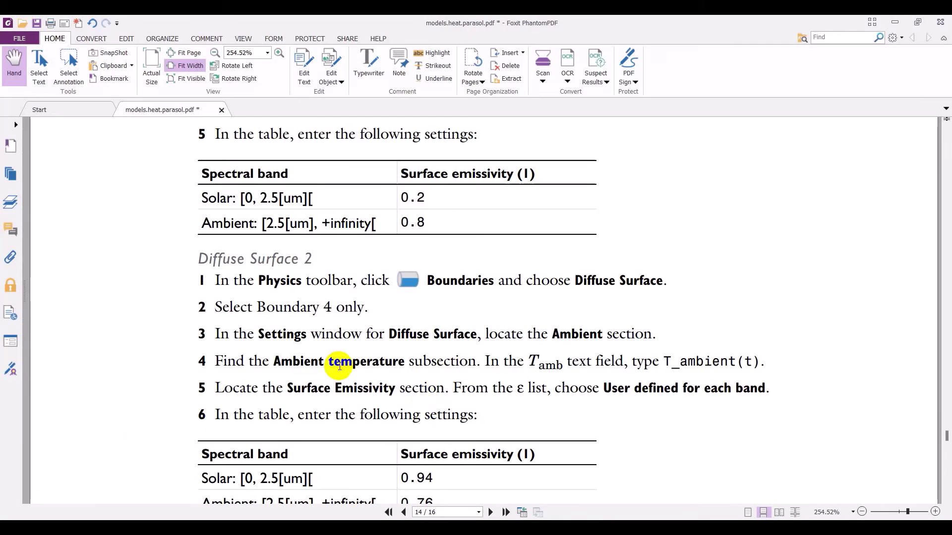
pyautogui.hotkey('alt', 'Tab')
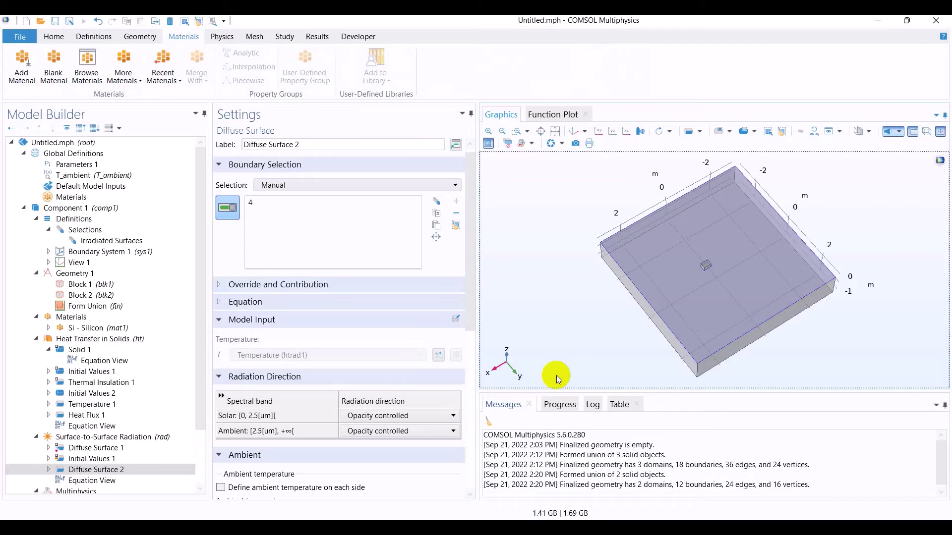
pyautogui.scroll(-5, 350, 414)
pyautogui.tripleClick(319, 416)
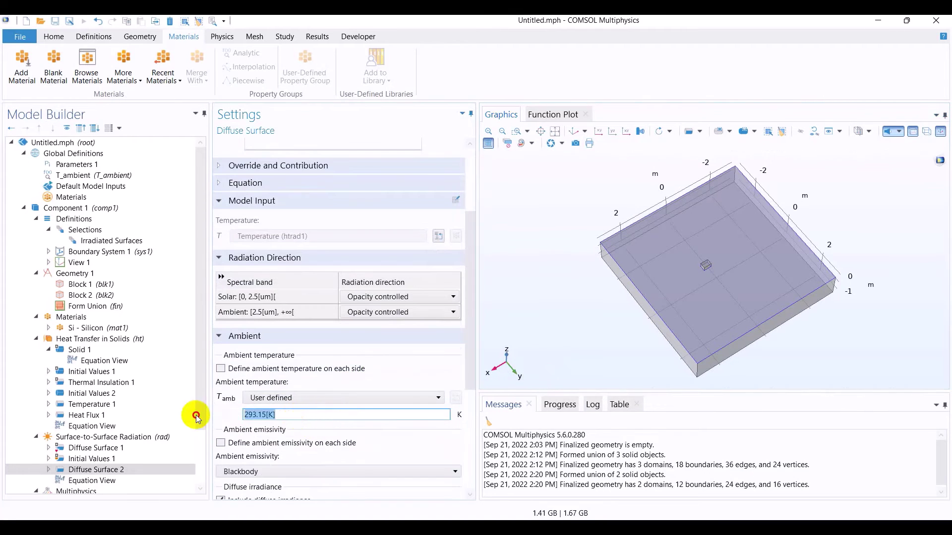
pyautogui.write('T_ambient(t)')
pyautogui.hotkey('alt', 'Tab')
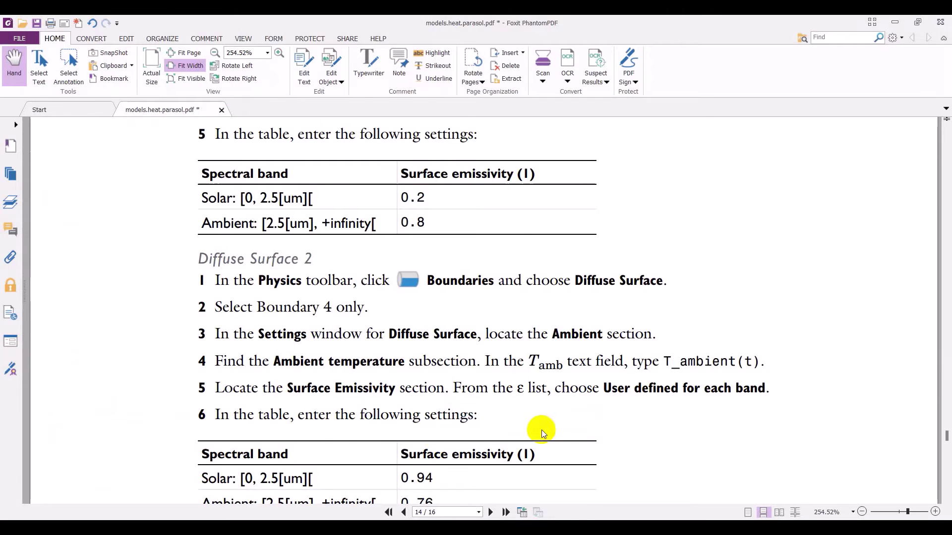
pyautogui.hotkey('alt', 'Tab')
pyautogui.click(502, 299)
pyautogui.click(317, 416)
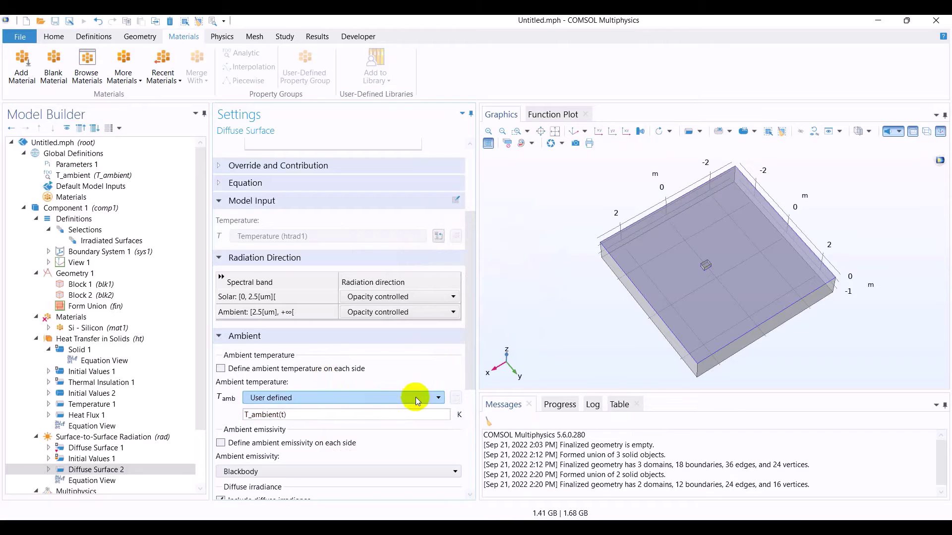
# Step: Check the PDF's next instruction and set the surface emissivity of Diffuse Surface 2 in COMSOL to User defined for each band
pyautogui.hotkey('alt', 'Tab')
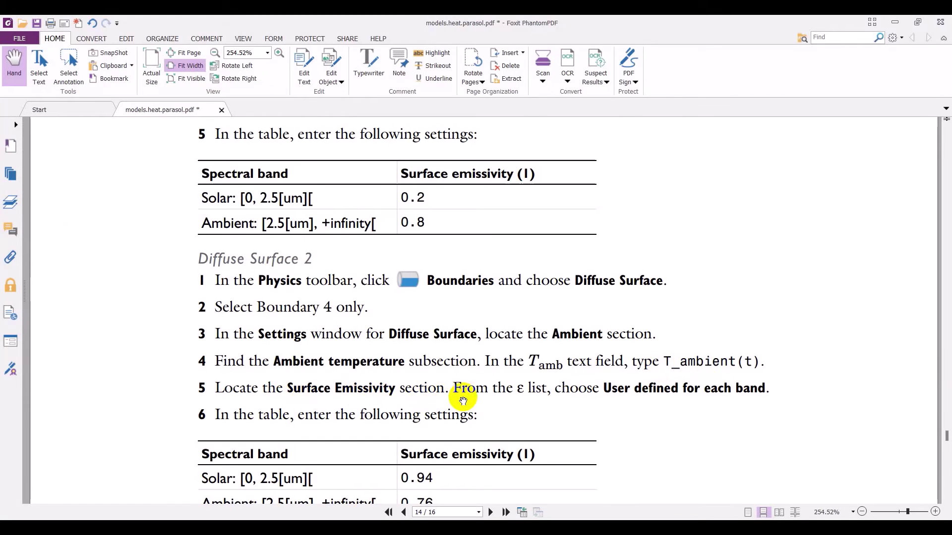
pyautogui.scroll(-4, 476, 396)
pyautogui.hotkey('alt', 'Tab')
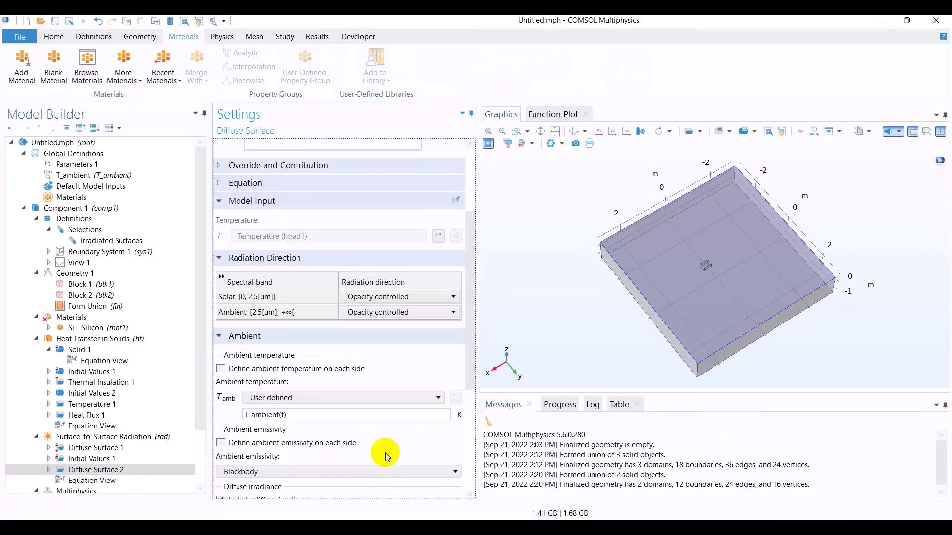
pyautogui.scroll(-3, 386, 453)
pyautogui.scroll(-1, 365, 458)
pyautogui.click(287, 469)
pyautogui.click(303, 490)
pyautogui.scroll(-1, 329, 478)
# Step: Enter the PDF's surface emissivities for Diffuse Surface 2: 0.94 for the solar band and 0.76 for the ambient band
pyautogui.click(357, 455)
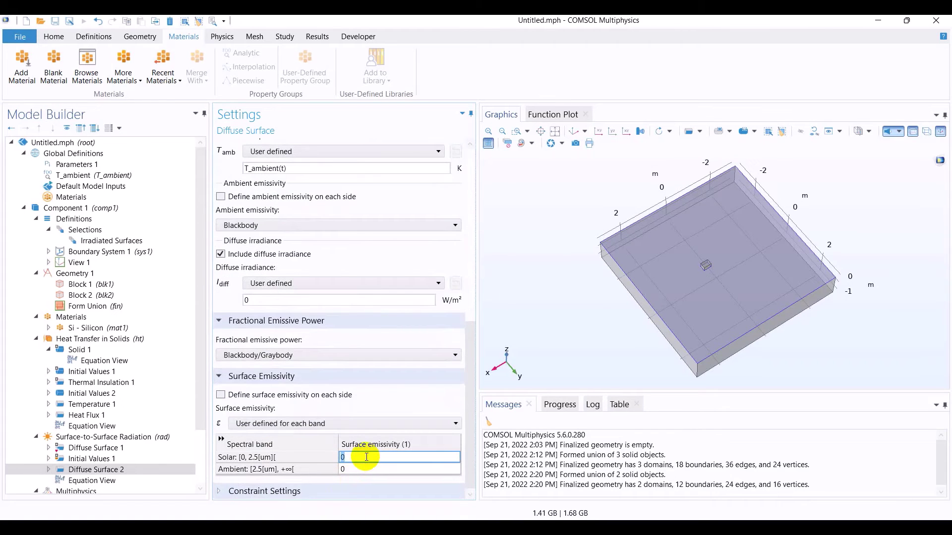
pyautogui.hotkey('alt', 'Tab')
pyautogui.hotkey('alt', 'Tab')
pyautogui.click(364, 457)
pyautogui.write('0.94')
pyautogui.click(353, 469)
pyautogui.hotkey('alt', 'Tab')
pyautogui.hotkey('alt', 'Tab')
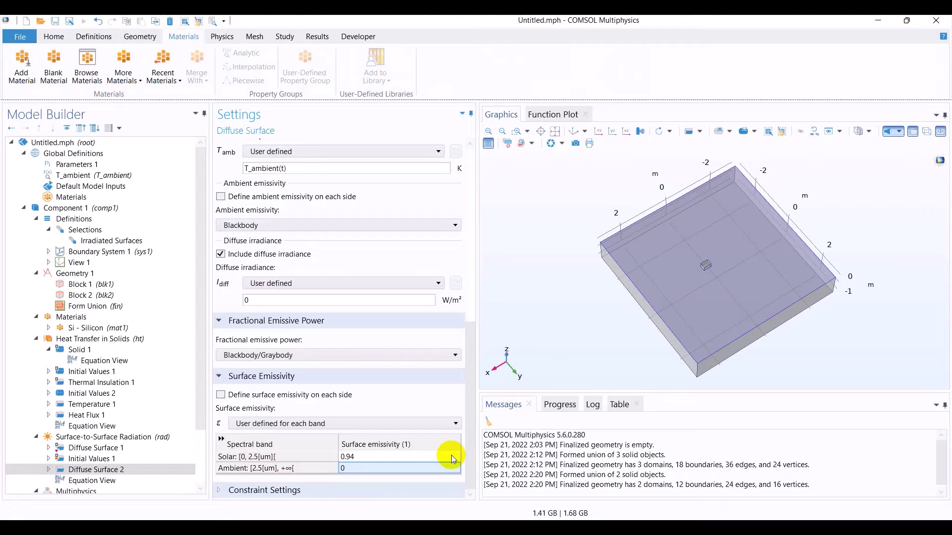
pyautogui.click(394, 469)
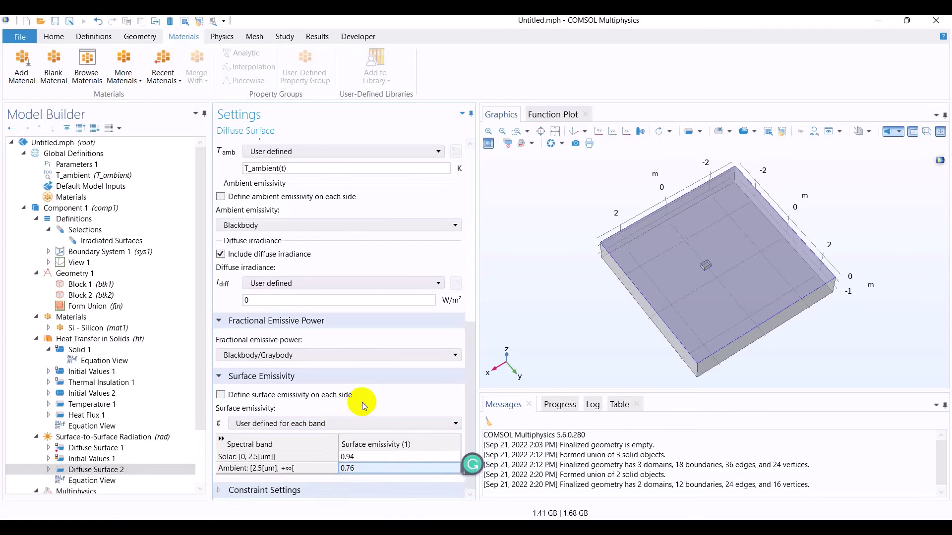
pyautogui.hotkey('alt', 'Tab')
pyautogui.hotkey('alt', 'Tab')
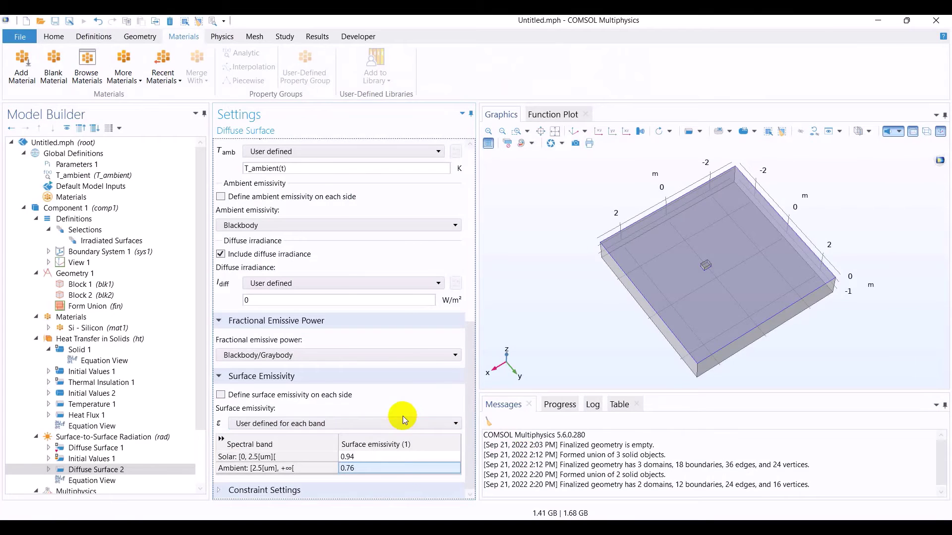
# Step: Read the PDF's External Radiation Source 1 instructions and look ahead to the Study 1 settings
pyautogui.hotkey('alt', 'Tab')
pyautogui.scroll(-3, 449, 407)
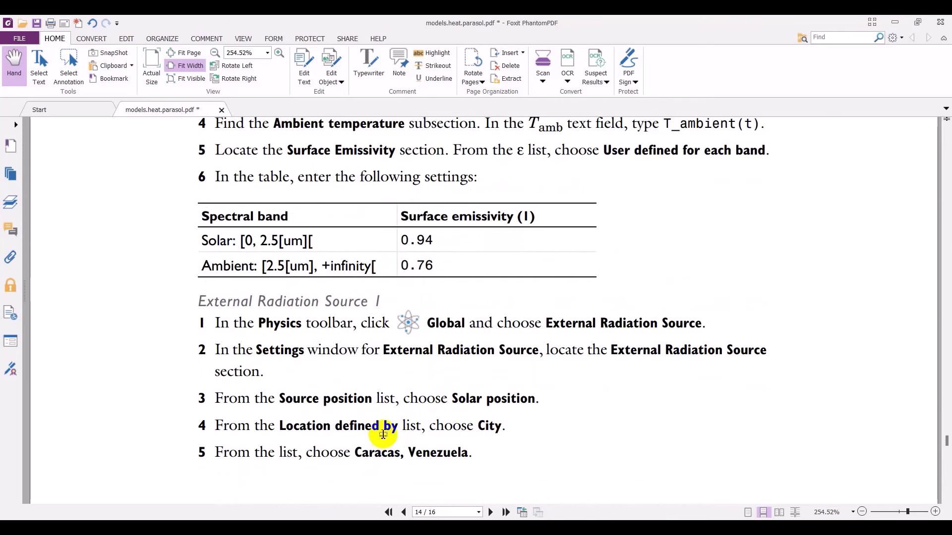
pyautogui.hotkey('alt', 'Tab')
pyautogui.hotkey('alt', 'Tab')
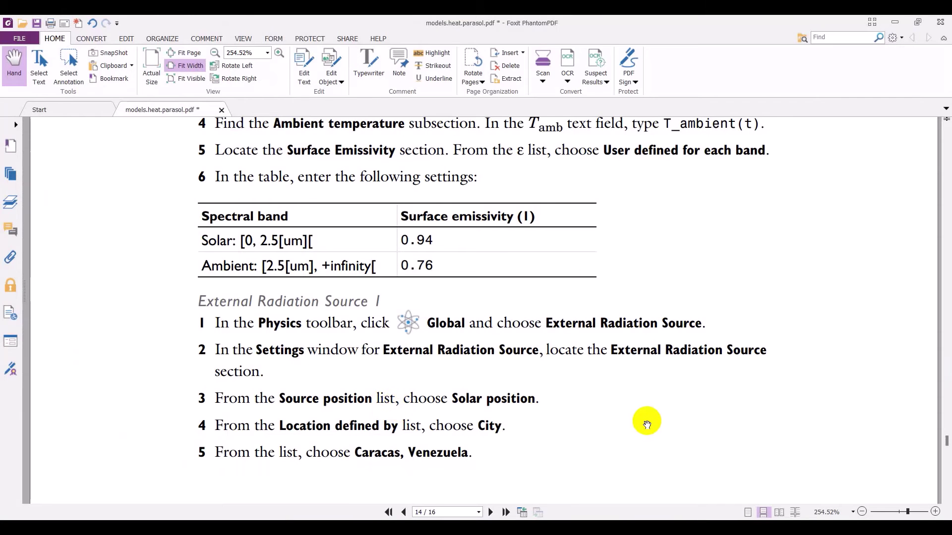
pyautogui.scroll(-8, 644, 418)
pyautogui.scroll(-5, 641, 413)
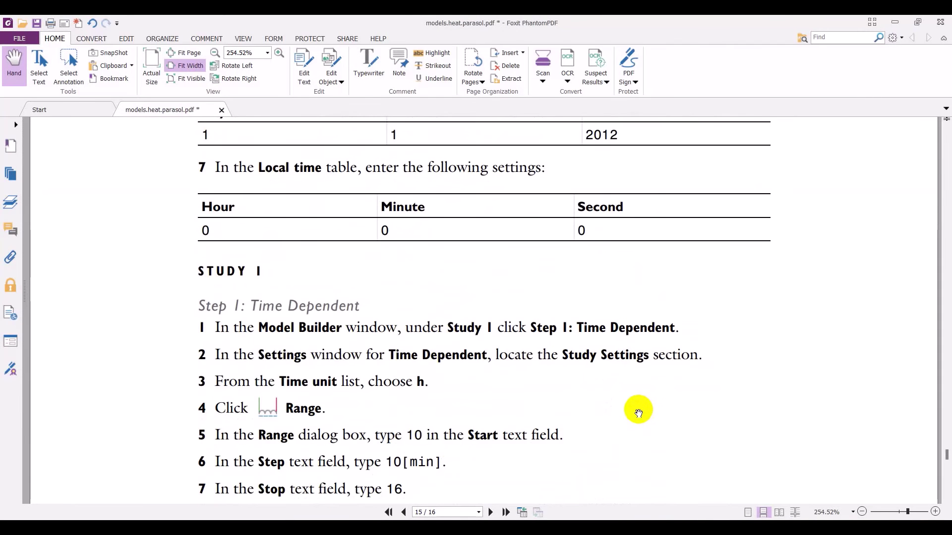
pyautogui.scroll(10, 638, 413)
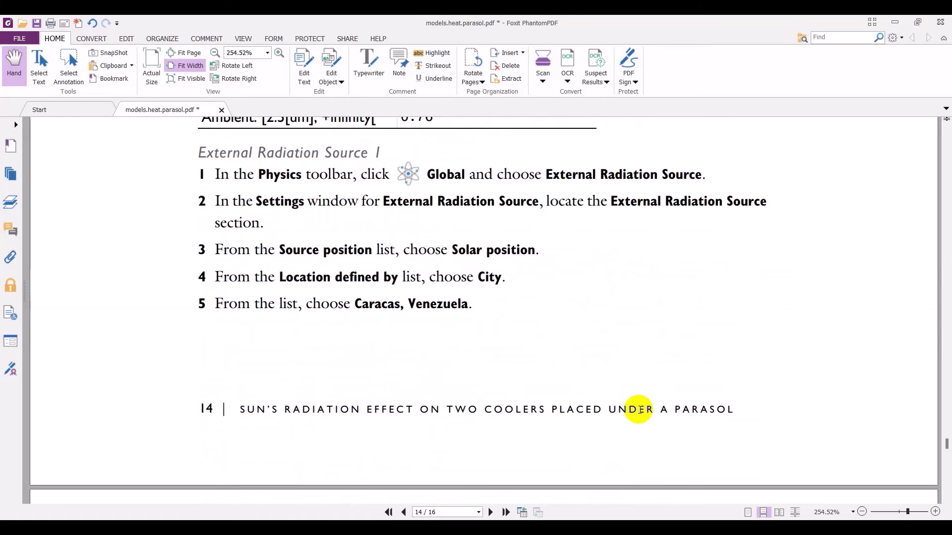
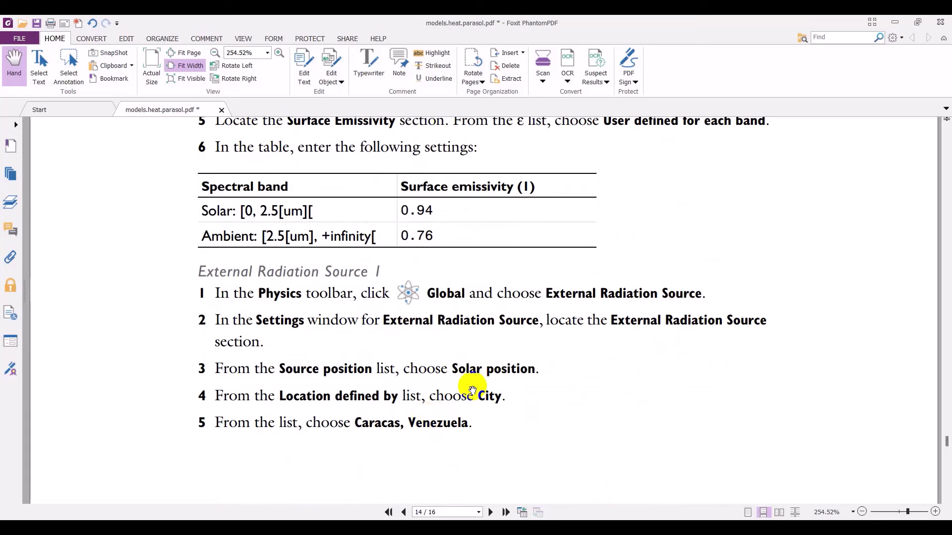
# Step: As the PDF instructs, add a global External Radiation Source to the surface-to-surface radiation physics in COMSOL
pyautogui.hotkey('alt', 'Tab')
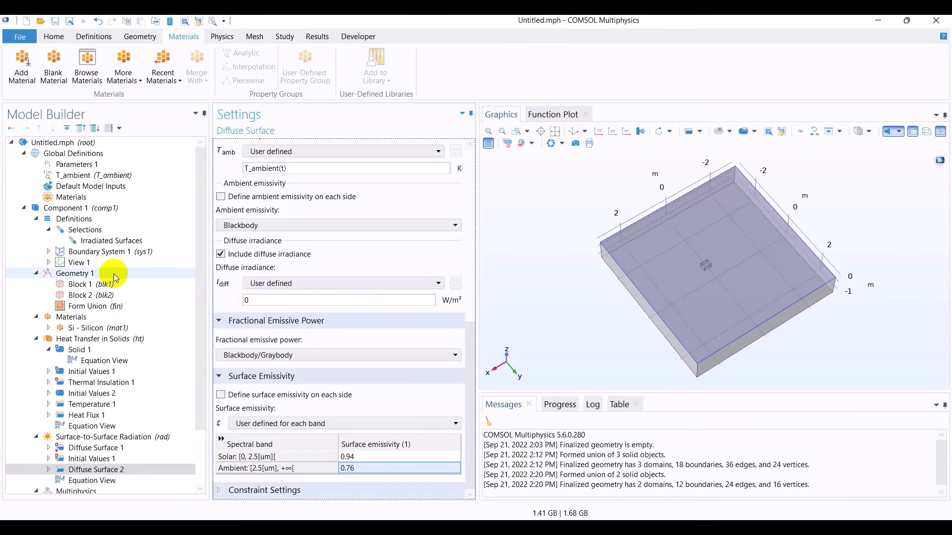
pyautogui.click(120, 156)
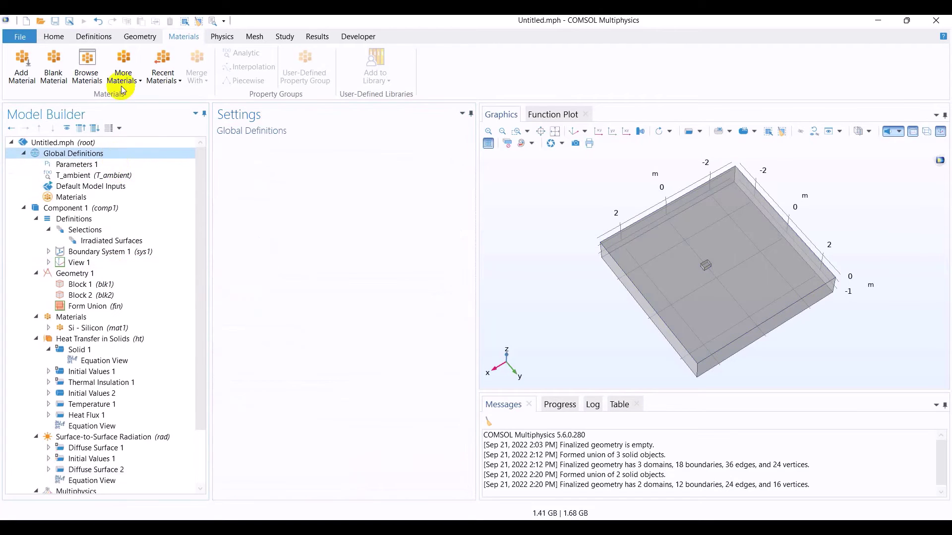
pyautogui.click(222, 37)
pyautogui.hotkey('alt', 'Tab')
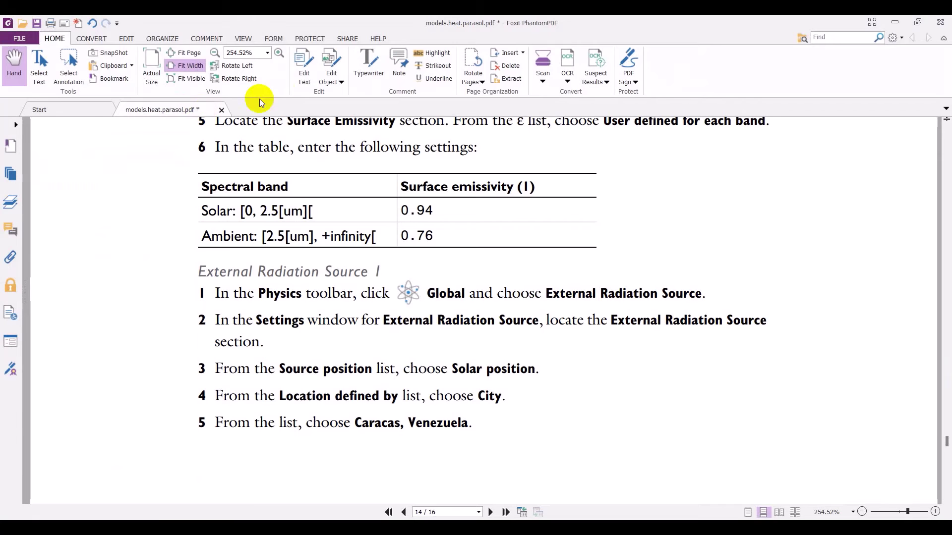
pyautogui.hotkey('alt', 'Tab')
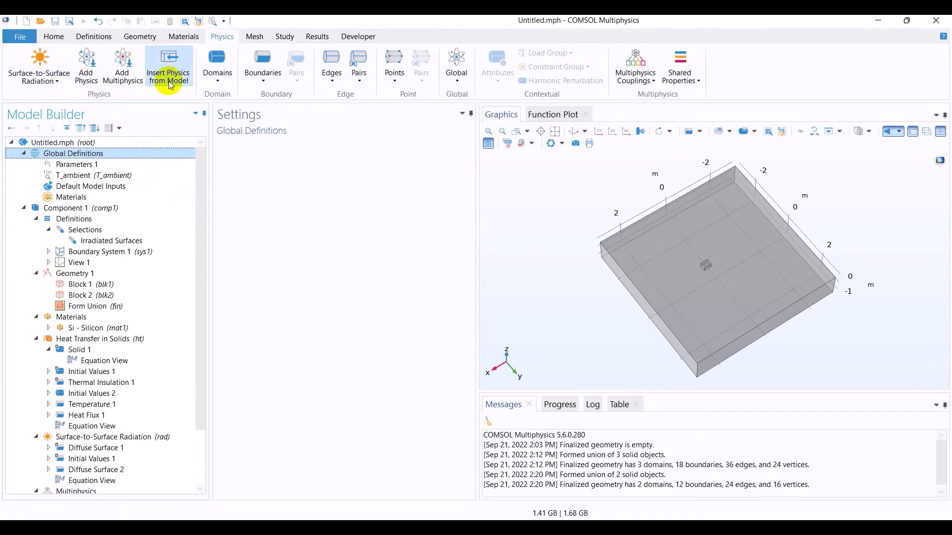
pyautogui.click(457, 69)
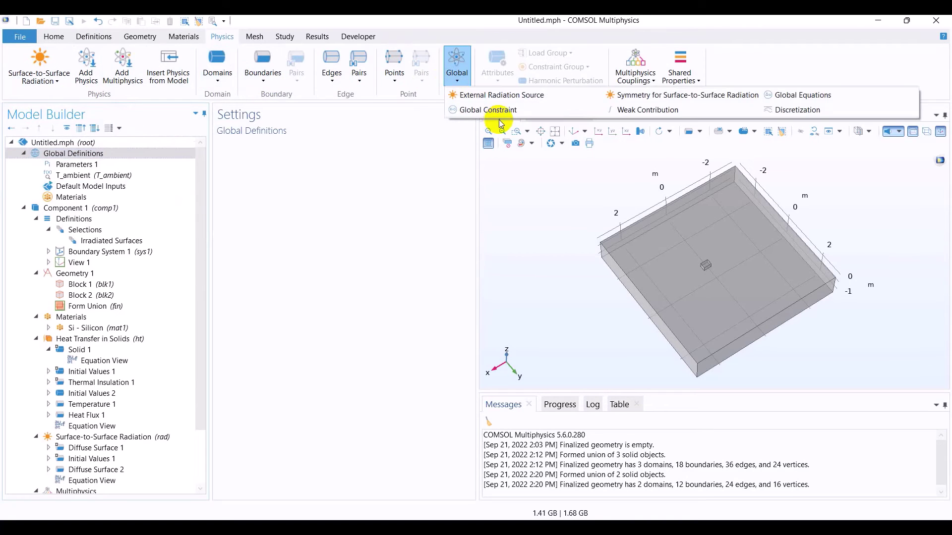
pyautogui.click(515, 96)
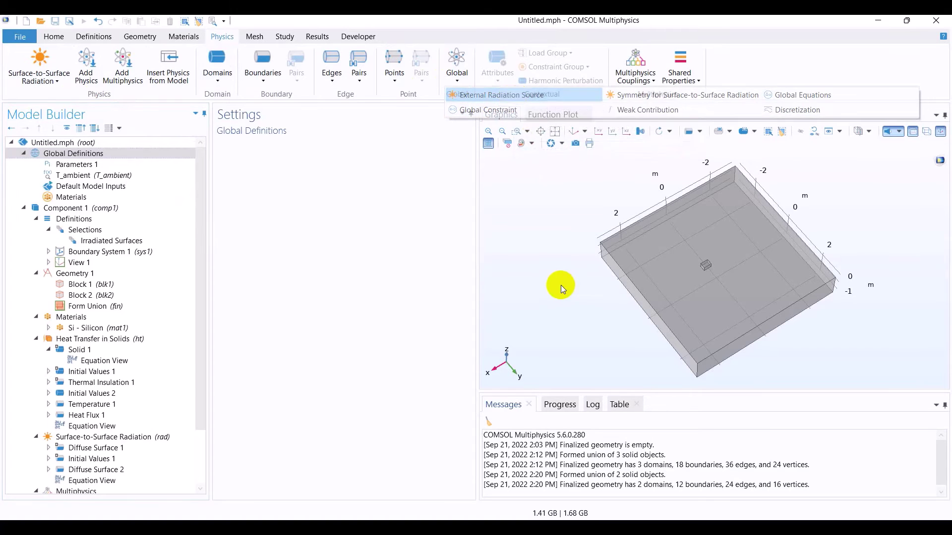
# Step: Following the PDF, set the source position of External Radiation Source 1 in COMSOL to Solar position
pyautogui.hotkey('alt', 'Tab')
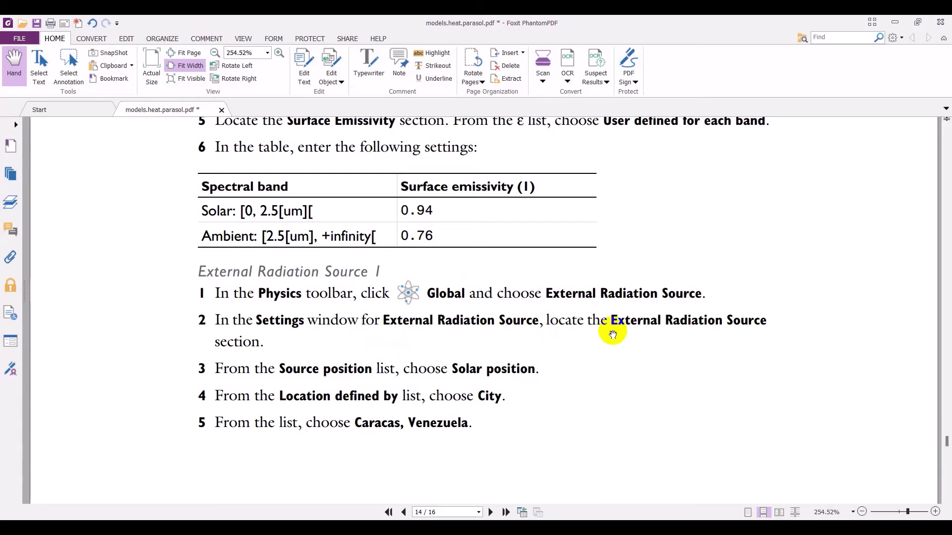
pyautogui.hotkey('alt', 'Tab')
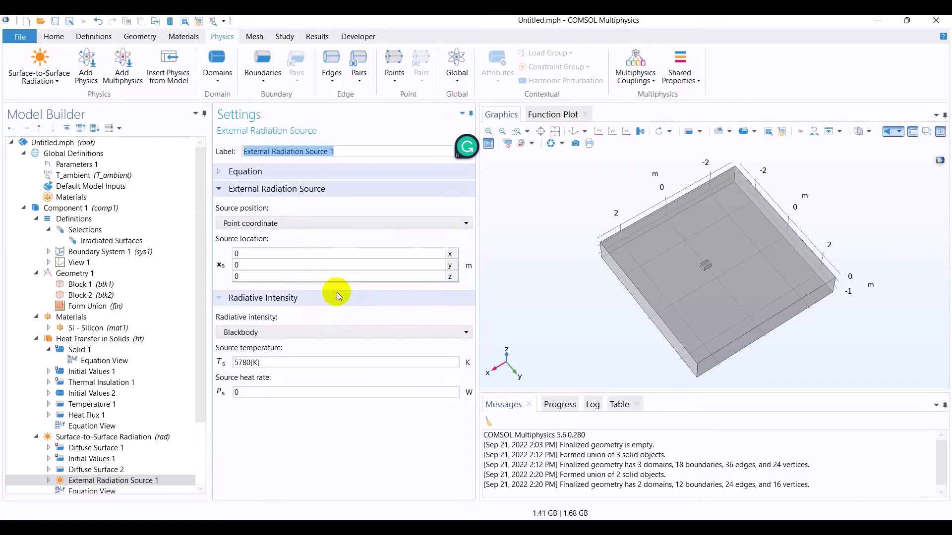
pyautogui.hotkey('alt', 'Tab')
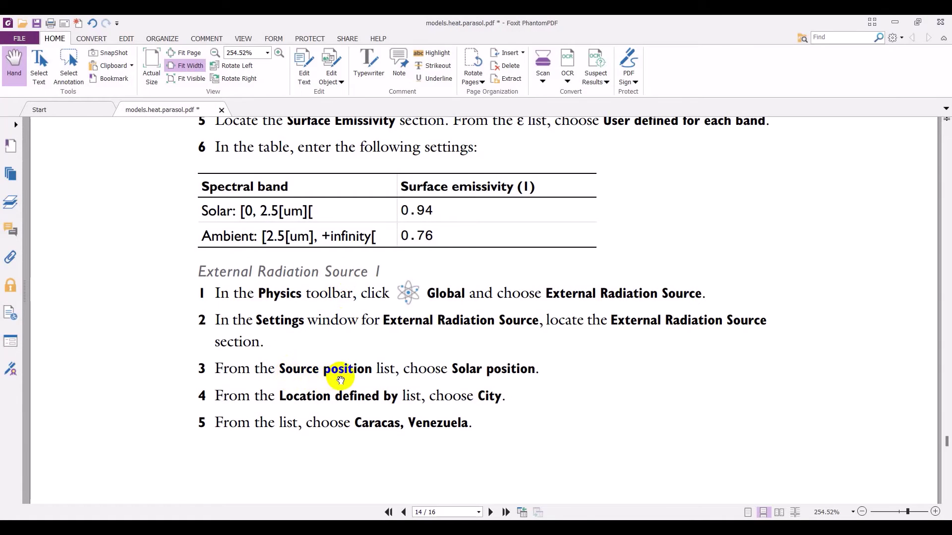
pyautogui.hotkey('alt', 'Tab')
pyautogui.click(255, 223)
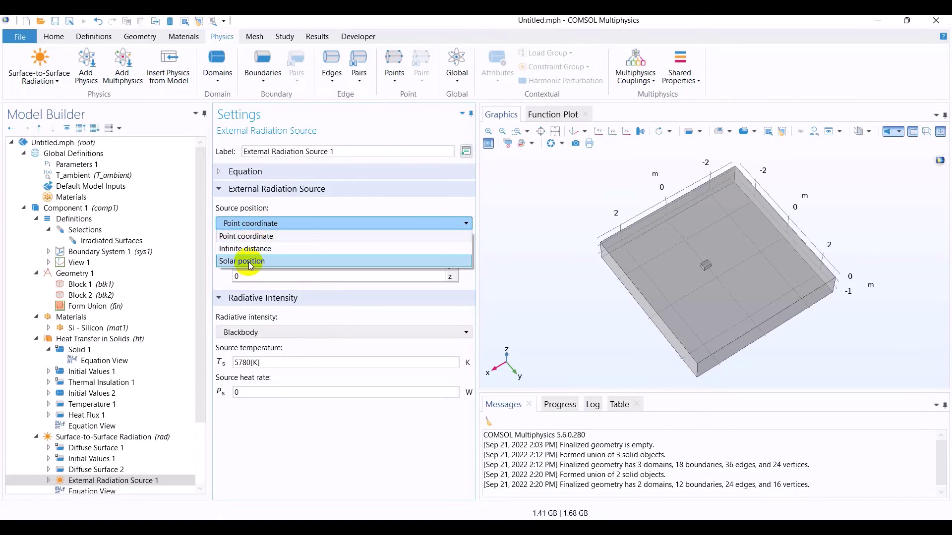
pyautogui.click(248, 262)
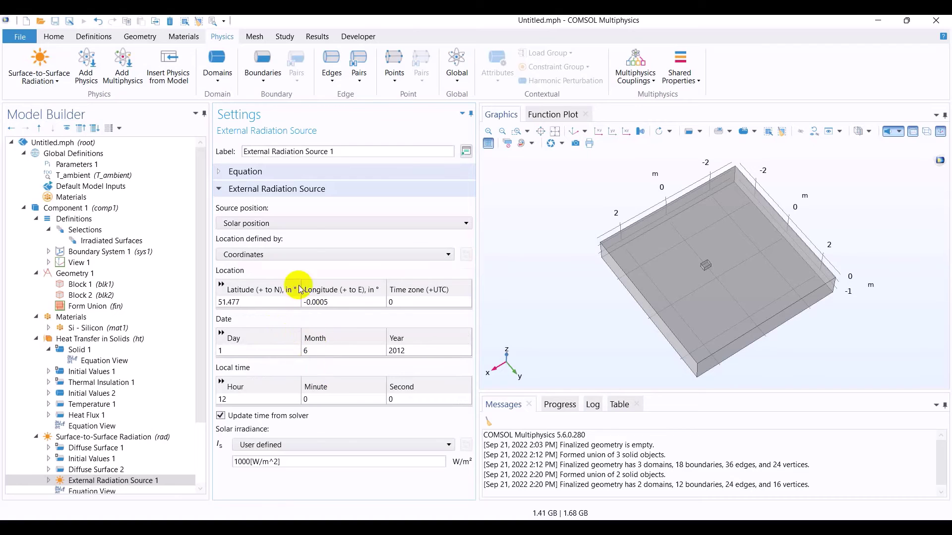
# Step: Define the solar location by City as in the PDF, but choose Cairo, Egypt as the city in COMSOL
pyautogui.hotkey('alt', 'Tab')
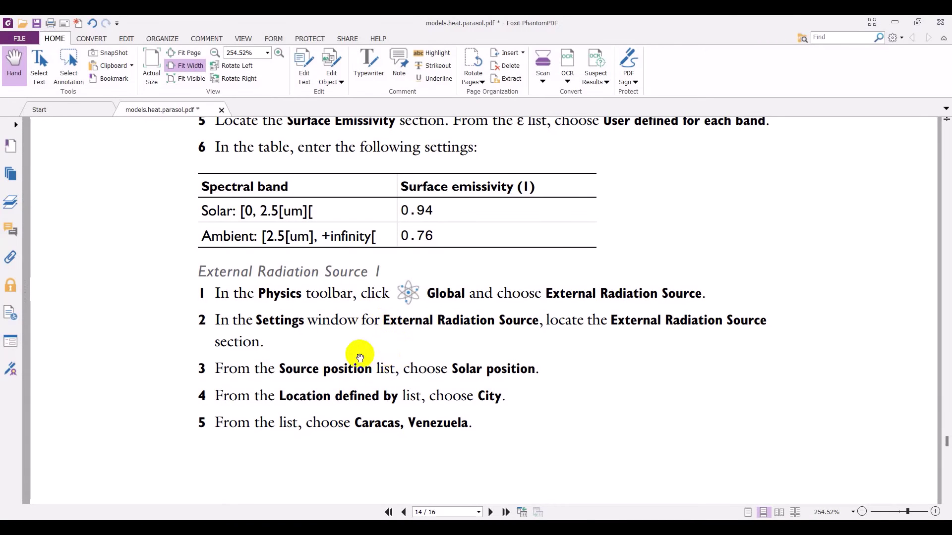
pyautogui.hotkey('alt', 'Tab')
pyautogui.click(294, 254)
pyautogui.click(286, 277)
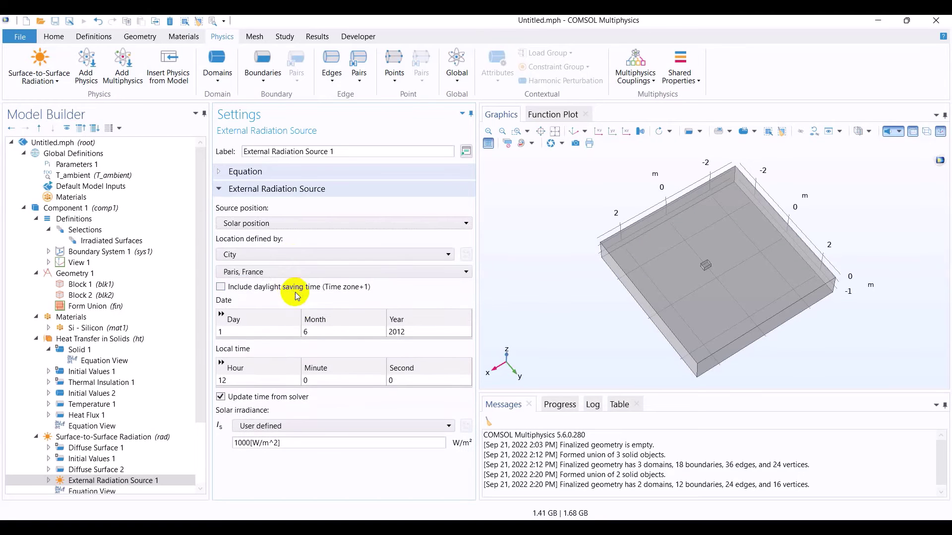
pyautogui.click(290, 272)
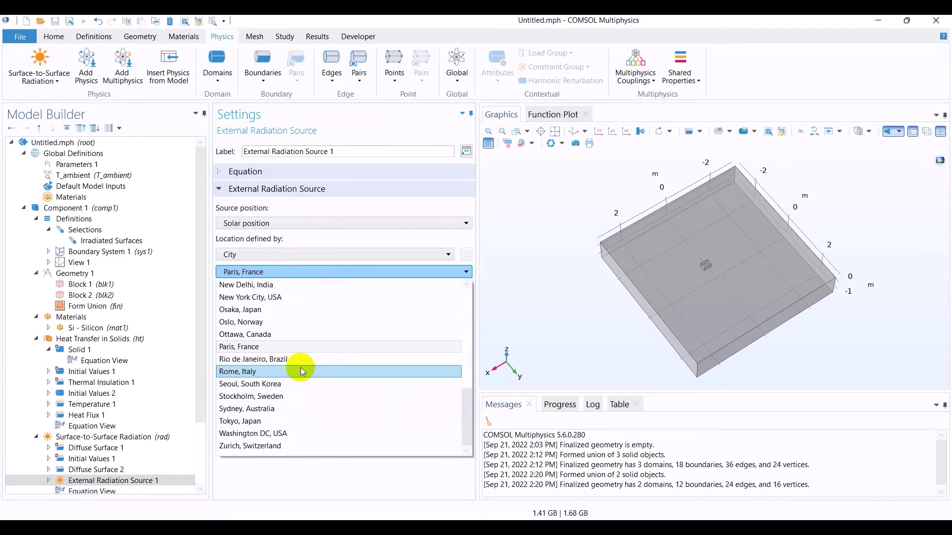
pyautogui.scroll(4, 305, 367)
pyautogui.scroll(4, 305, 363)
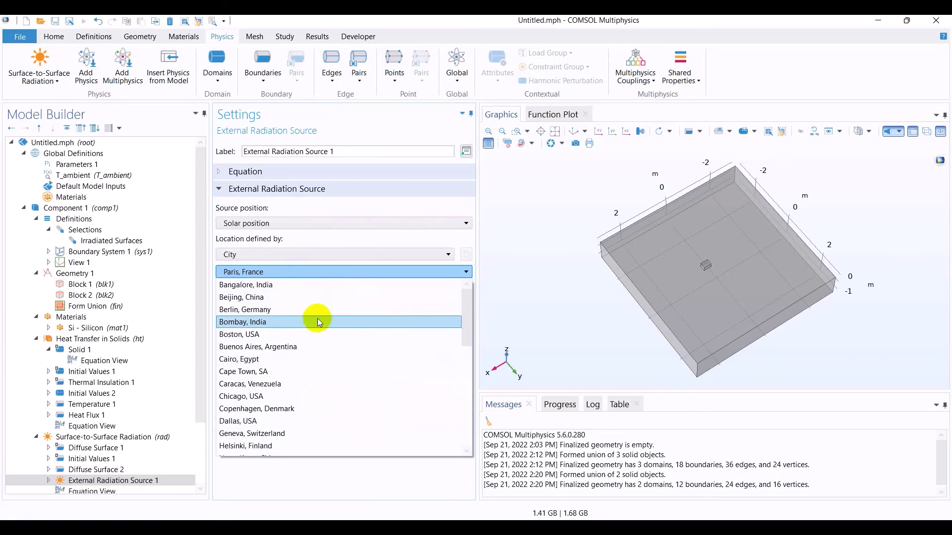
pyautogui.click(308, 358)
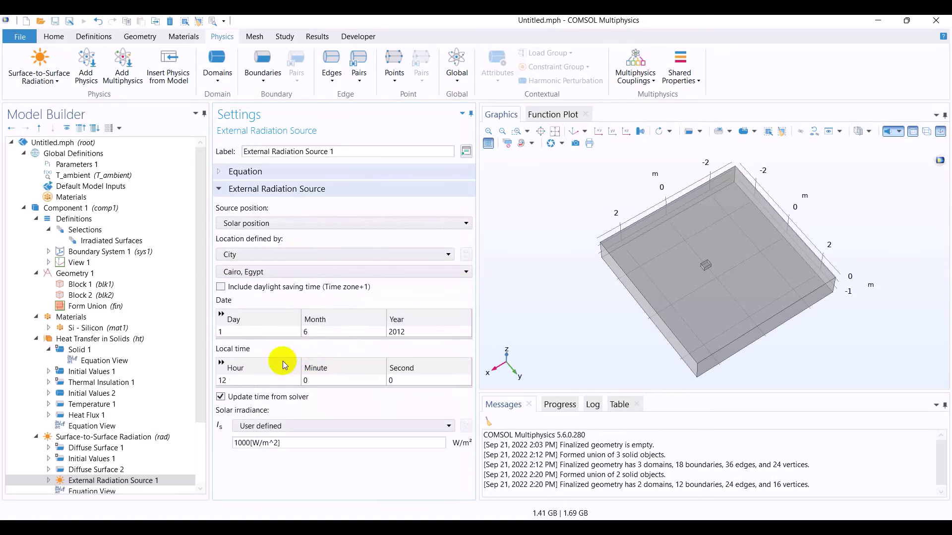
# Step: Check the PDF's date and local time instructions against the date and time fields of External Radiation Source 1 in COMSOL
pyautogui.hotkey('alt', 'Tab')
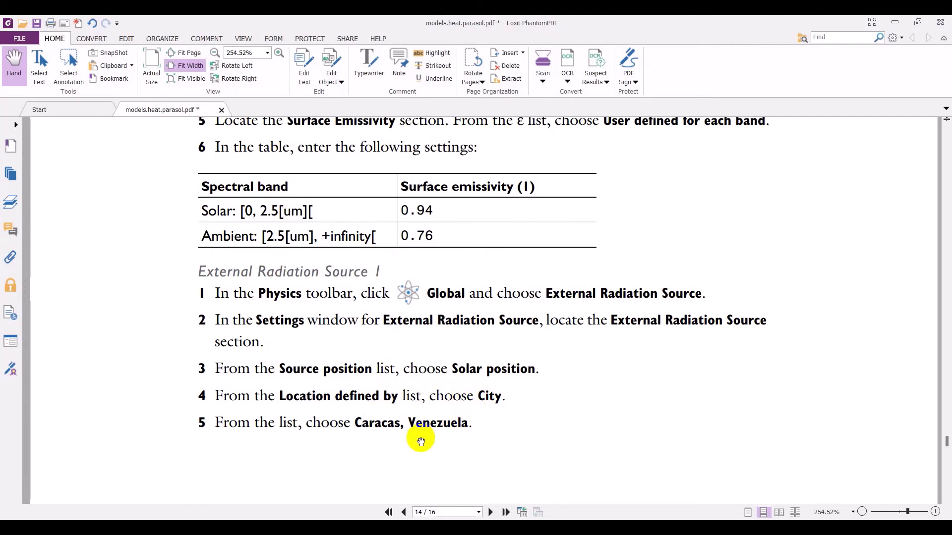
pyautogui.scroll(-8, 419, 440)
pyautogui.hotkey('alt', 'Tab')
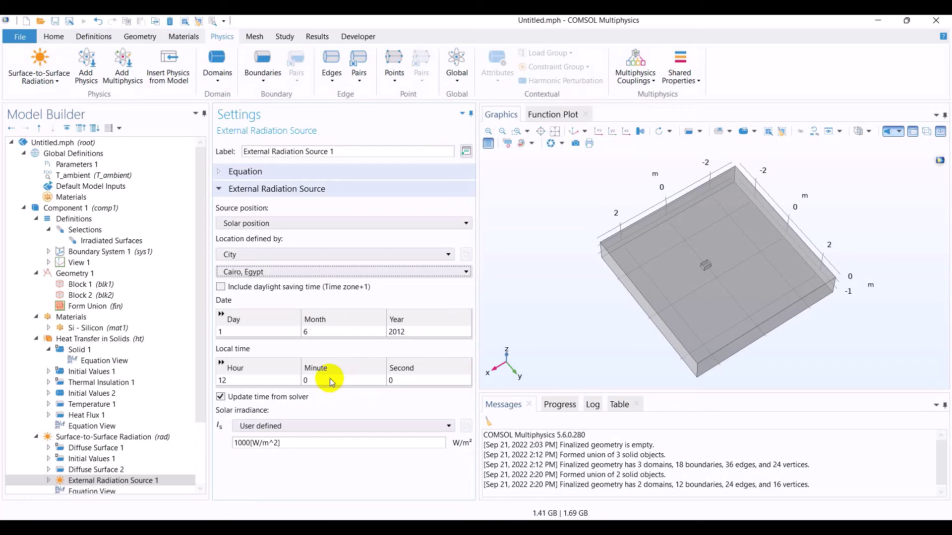
pyautogui.doubleClick(405, 332)
pyautogui.click(299, 302)
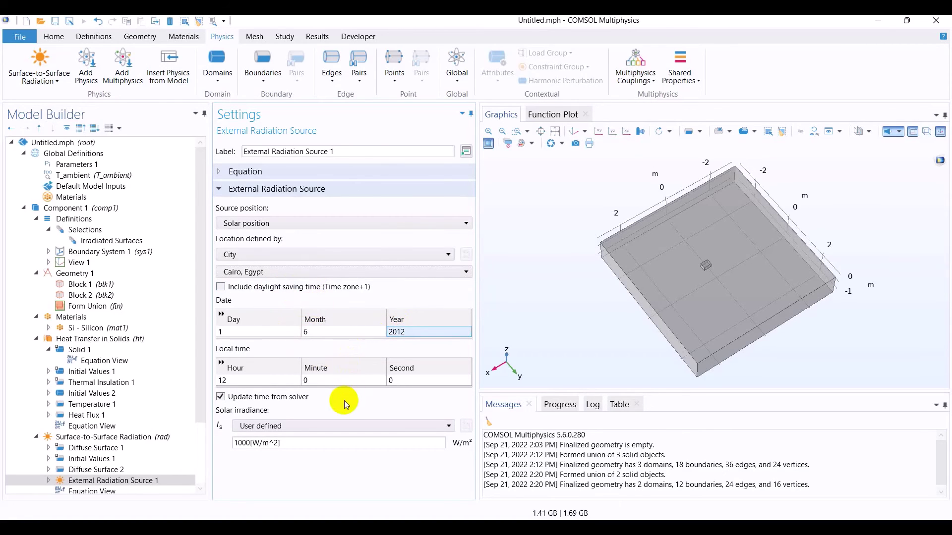
# Step: Set the local time hour of External Radiation Source 1 in COMSOL to 0, as the PDF's Local time table specifies
pyautogui.hotkey('alt', 'Tab')
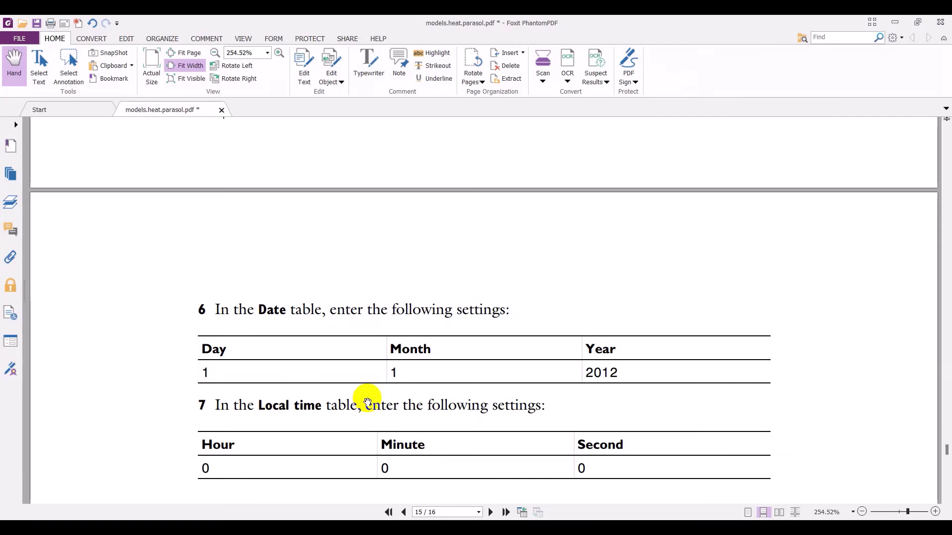
pyautogui.scroll(-2, 453, 410)
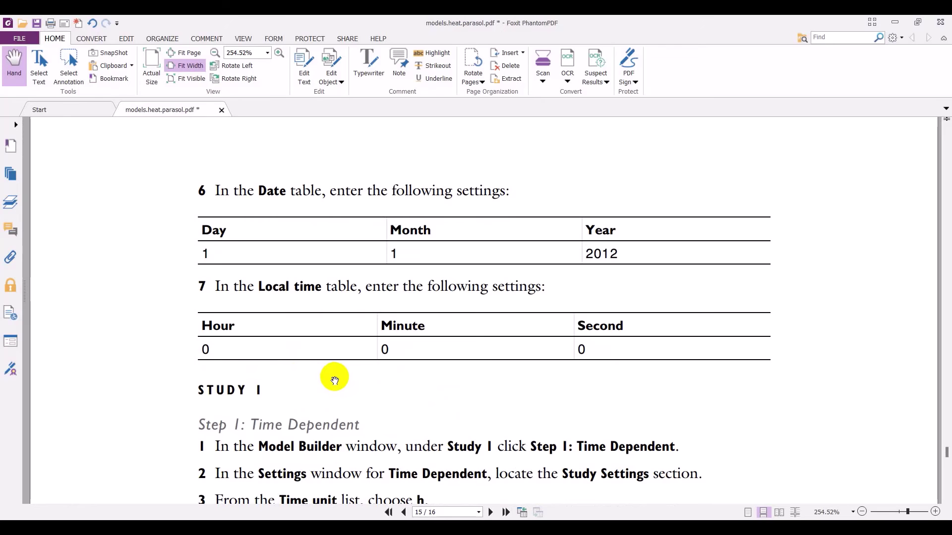
pyautogui.hotkey('alt', 'Tab')
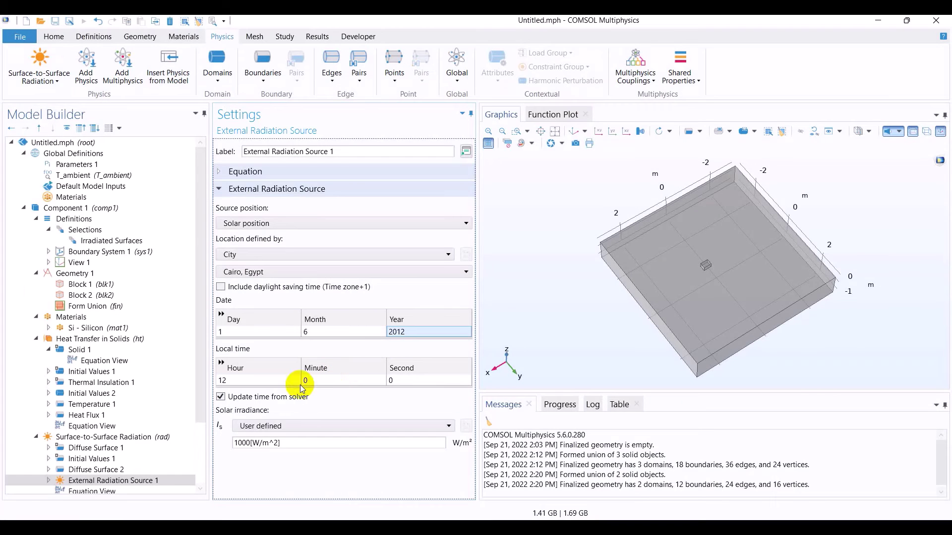
pyautogui.click(258, 383)
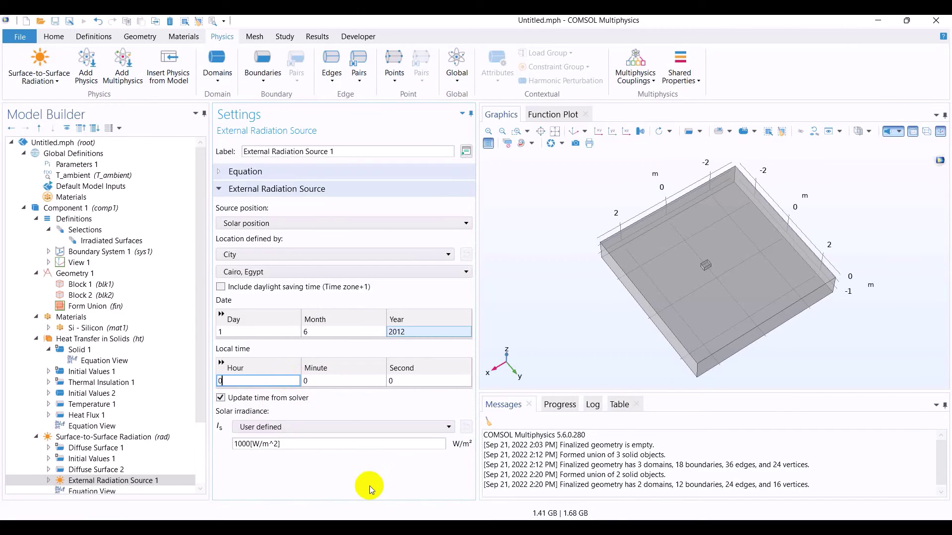
pyautogui.hotkey('alt', 'Tab')
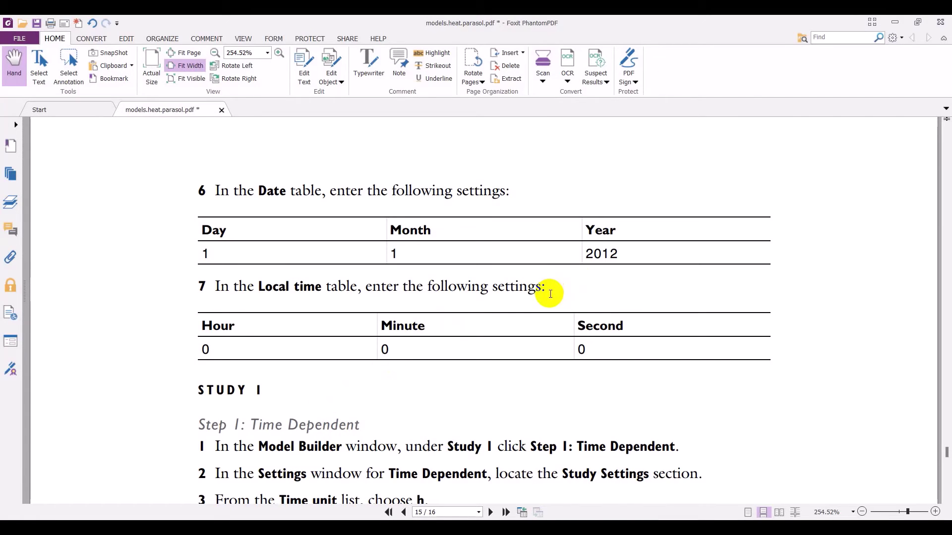
pyautogui.hotkey('alt', 'Tab')
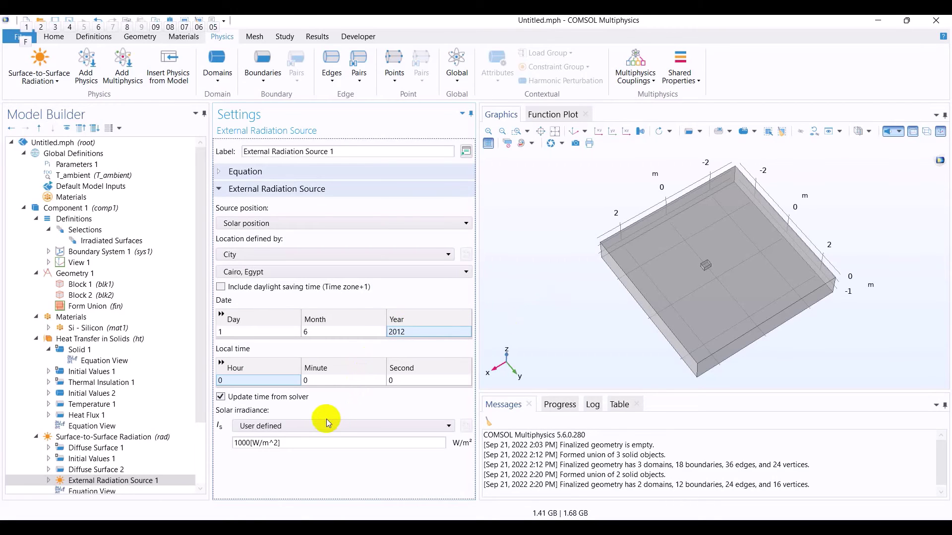
pyautogui.hotkey('alt', 'Tab')
pyautogui.scroll(-3, 385, 443)
pyautogui.scroll(-3, 385, 443)
pyautogui.hotkey('alt', 'Tab')
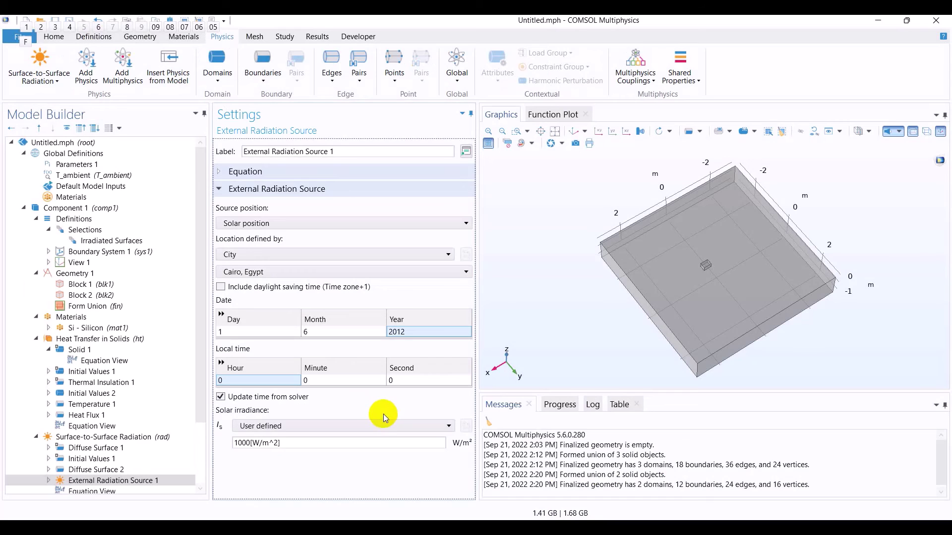
pyautogui.hotkey('alt', 'Tab')
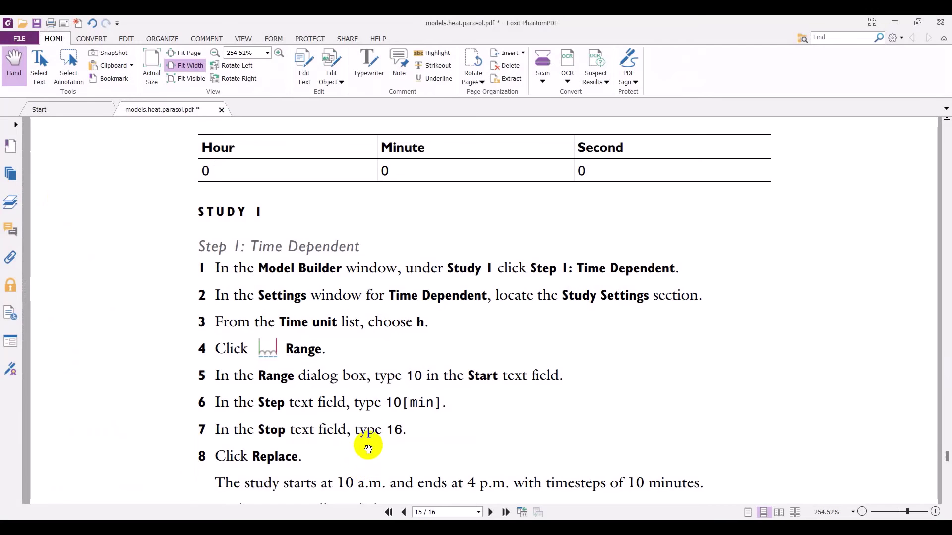
pyautogui.hotkey('alt', 'Tab')
pyautogui.click(284, 270)
pyautogui.click(290, 338)
pyautogui.click(243, 272)
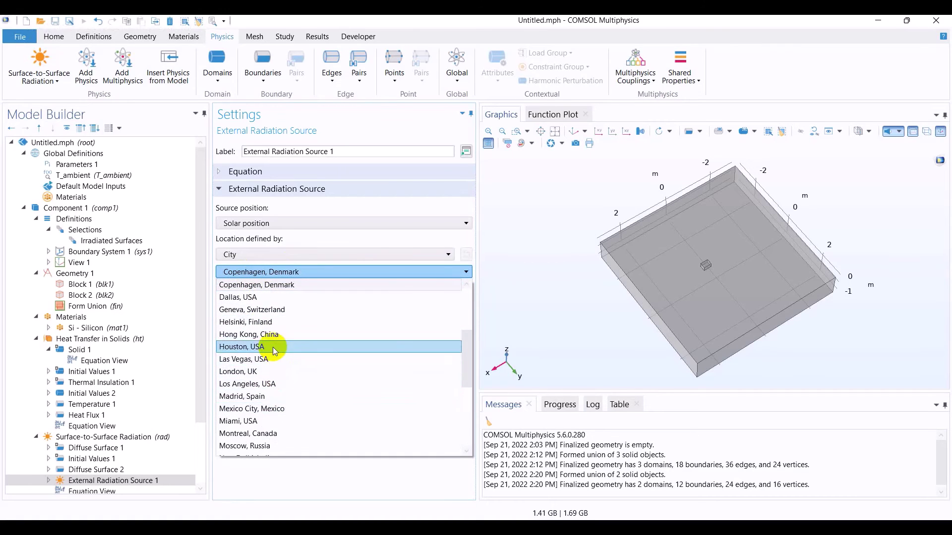
pyautogui.scroll(3, 274, 322)
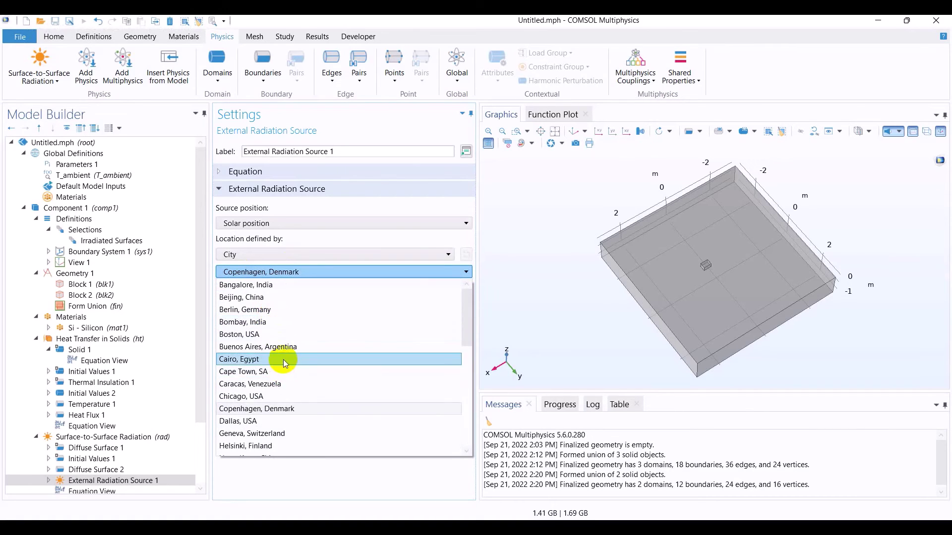
pyautogui.click(271, 347)
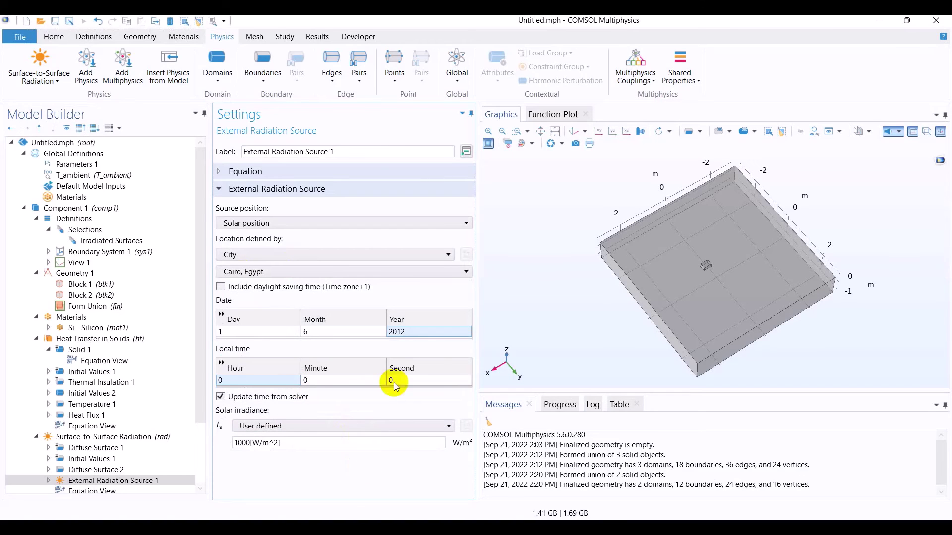
# Step: Build Mesh 1 in COMSOL as a physics-controlled mesh, and rebuild it with the Finer element size
pyautogui.hotkey('alt', 'Tab')
pyautogui.scroll(-3, 393, 406)
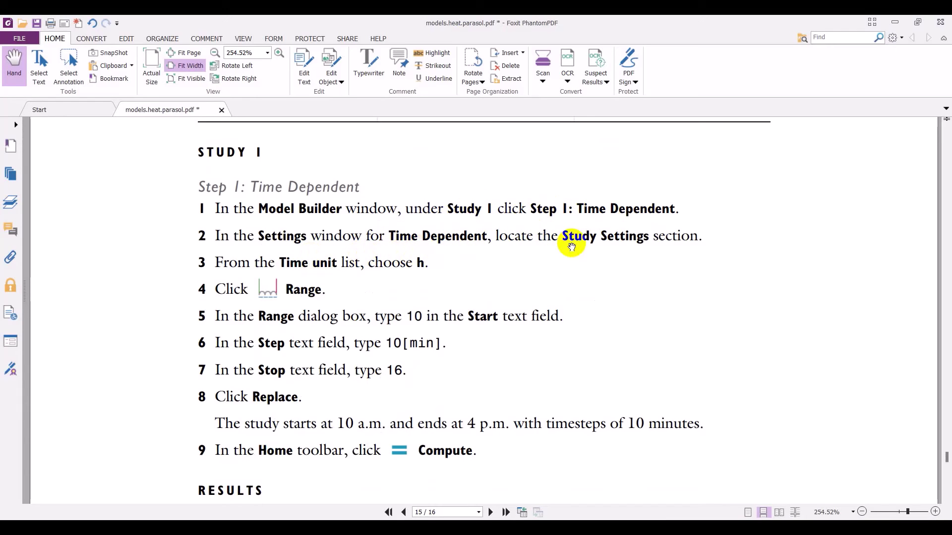
pyautogui.hotkey('alt', 'Tab')
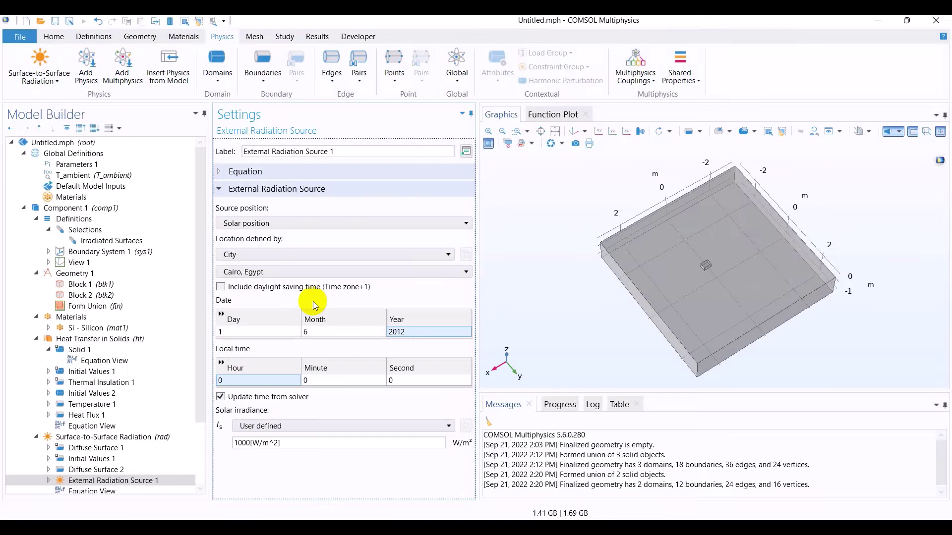
pyautogui.scroll(-3, 170, 397)
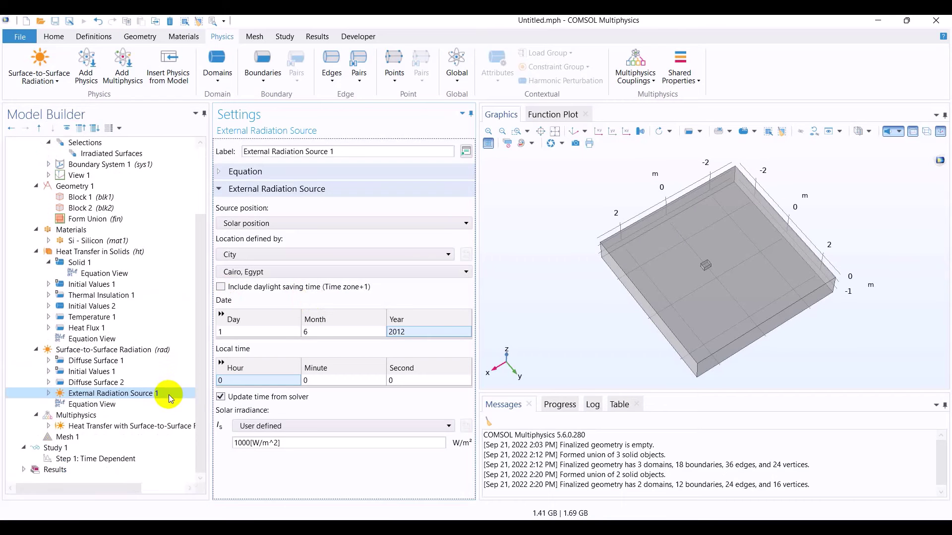
pyautogui.click(94, 436)
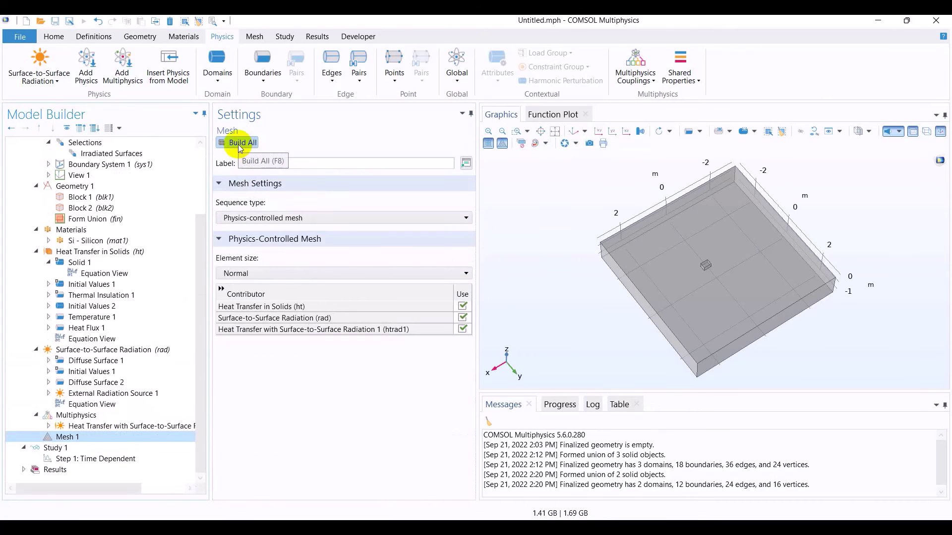
pyautogui.click(238, 145)
pyautogui.moveTo(585, 351); pyautogui.dragTo(590, 322)
pyautogui.click(273, 276)
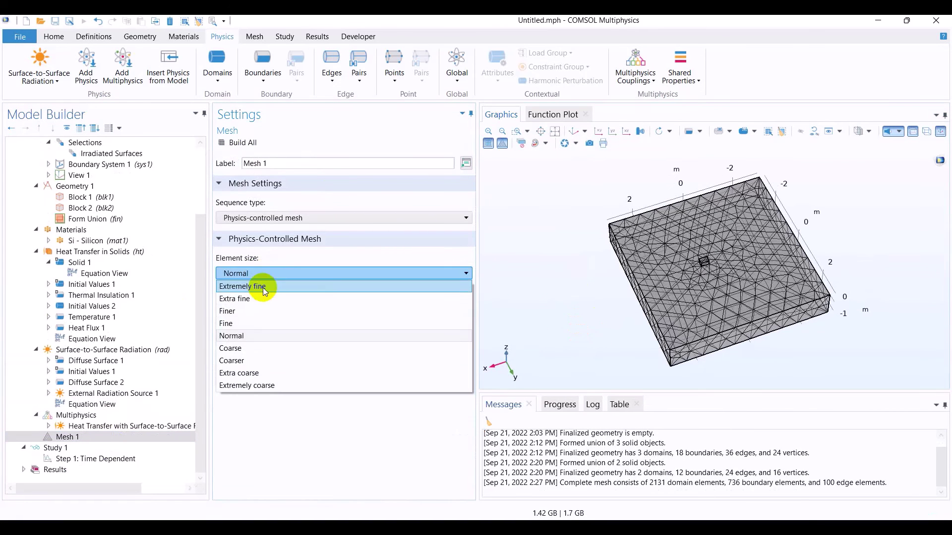
pyautogui.click(238, 309)
pyautogui.click(249, 145)
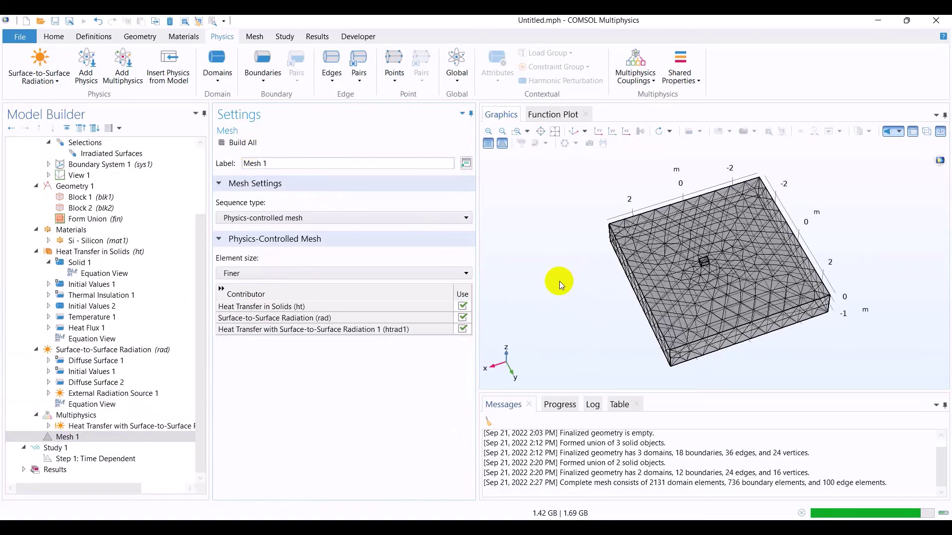
pyautogui.moveTo(546, 297); pyautogui.dragTo(585, 301)
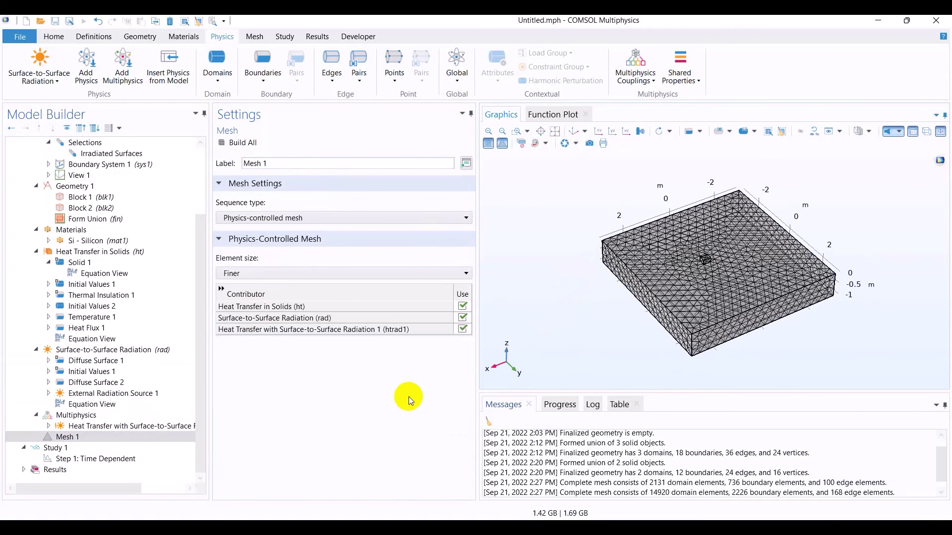
# Step: Read the PDF's Study 1 instructions and open the settings of Step 1: Time Dependent in COMSOL
pyautogui.hotkey('alt', 'Tab')
pyautogui.scroll(-2, 329, 419)
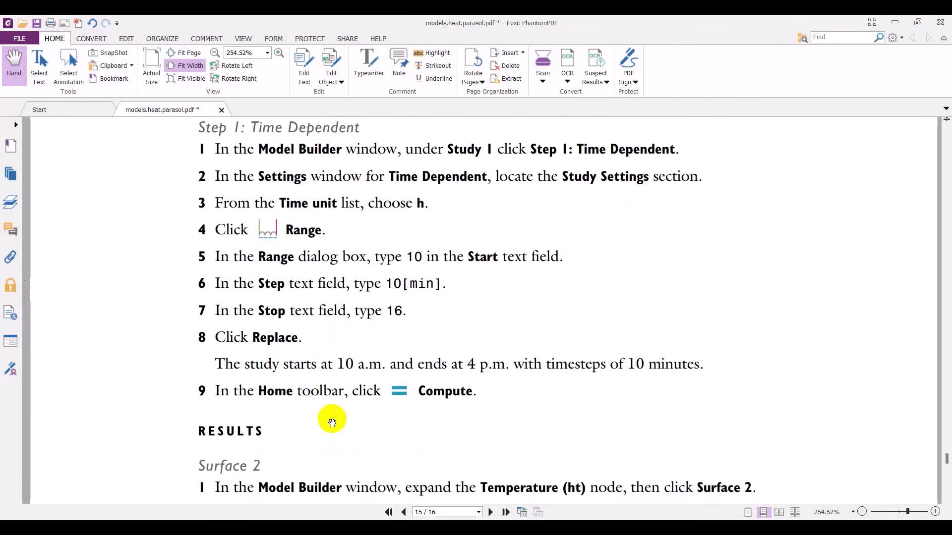
pyautogui.scroll(6, 330, 424)
pyautogui.scroll(-4, 328, 416)
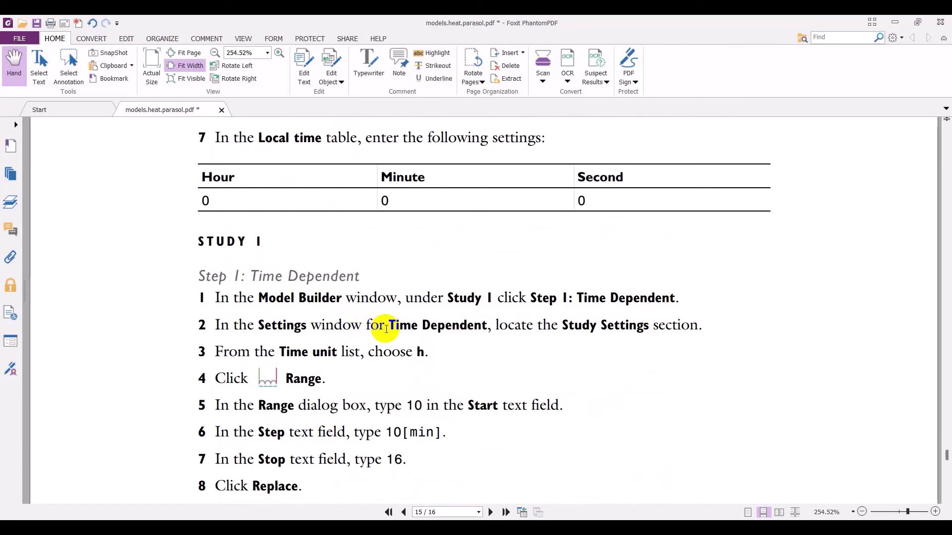
pyautogui.hotkey('alt', 'Tab')
pyautogui.click(94, 449)
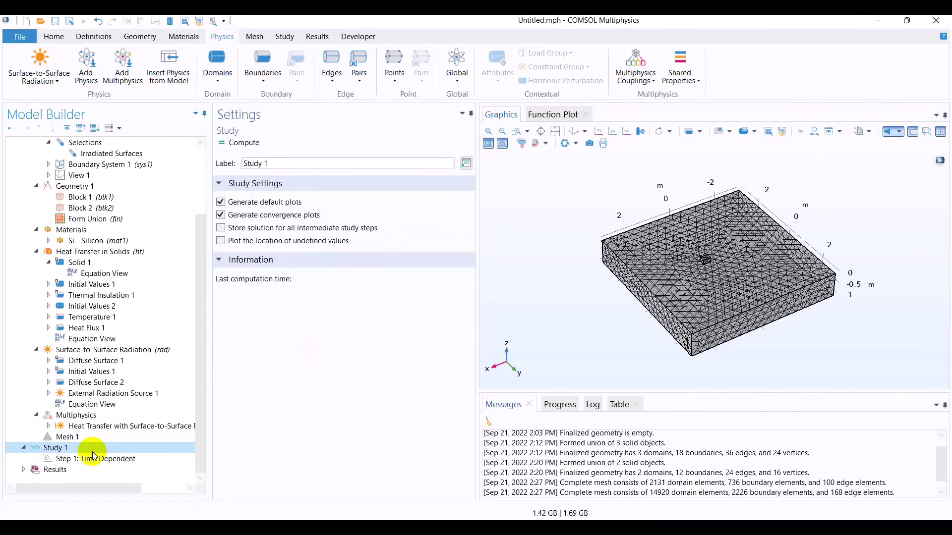
pyautogui.hotkey('alt', 'Tab')
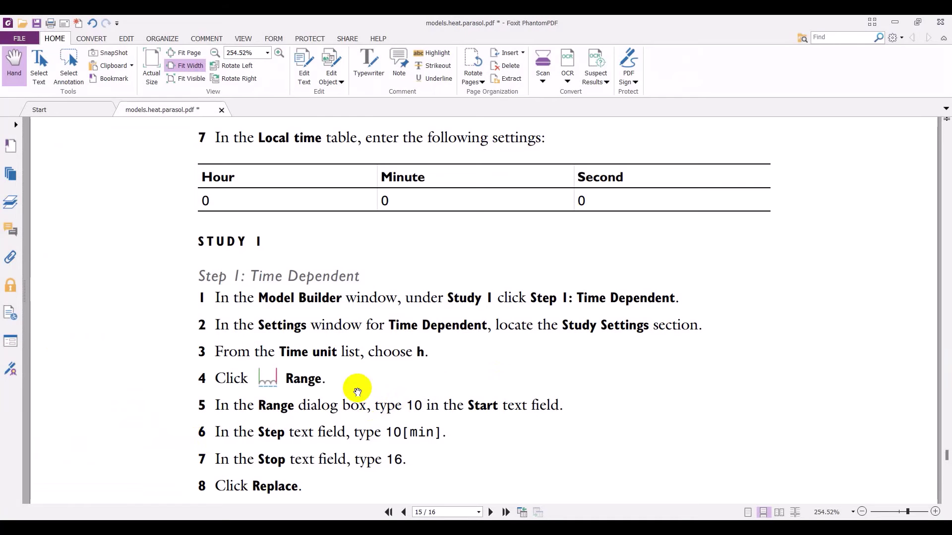
pyautogui.hotkey('alt', 'Tab')
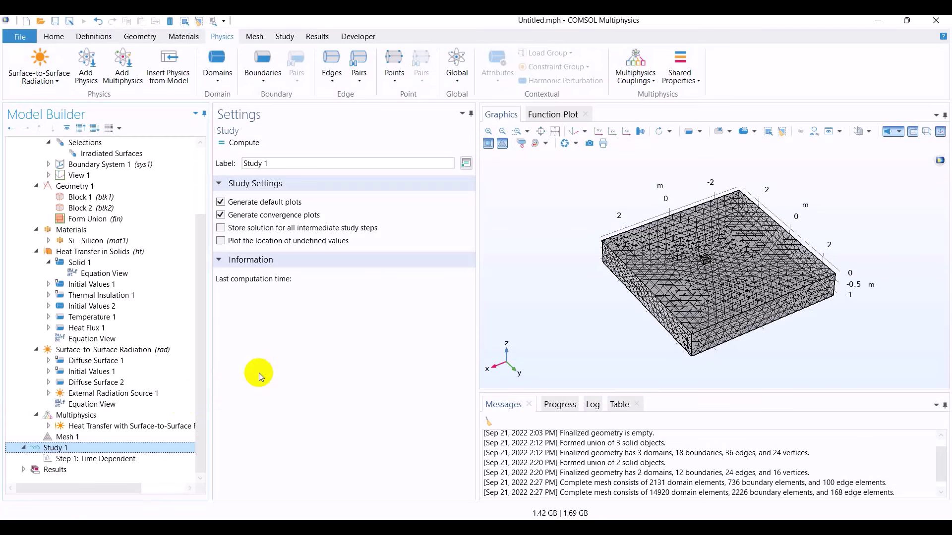
pyautogui.click(141, 456)
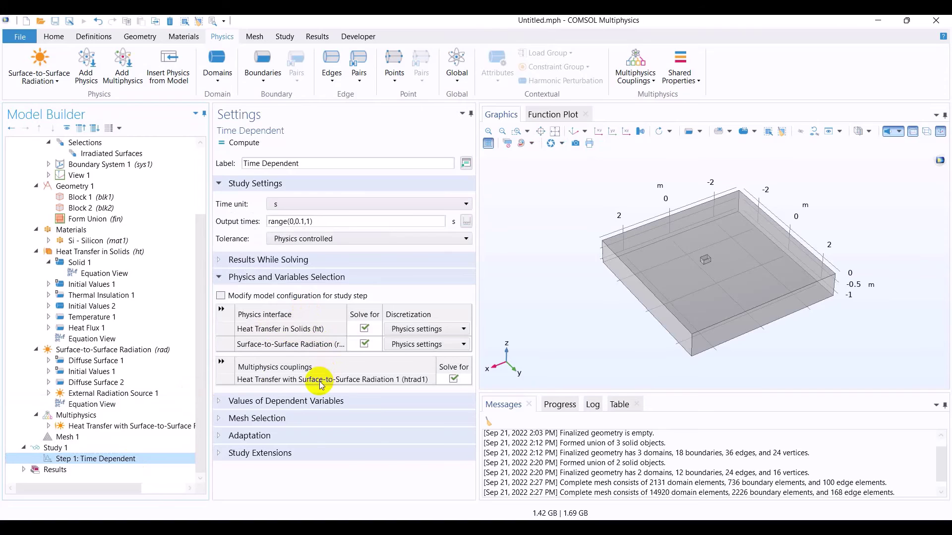
# Step: Following the PDF, set the time unit of the Time Dependent study step in COMSOL to h
pyautogui.hotkey('alt', 'Tab')
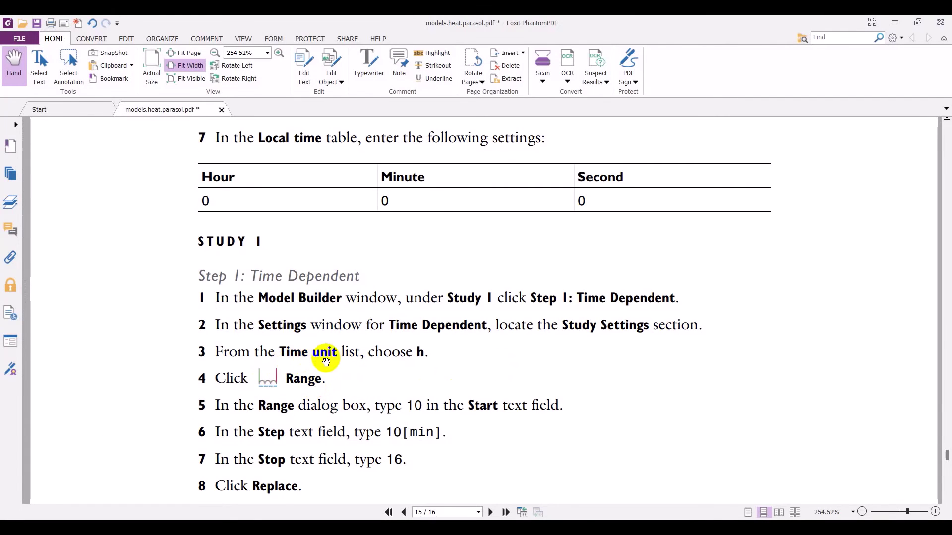
pyautogui.hotkey('alt', 'Tab')
pyautogui.click(295, 204)
pyautogui.scroll(1, 296, 222)
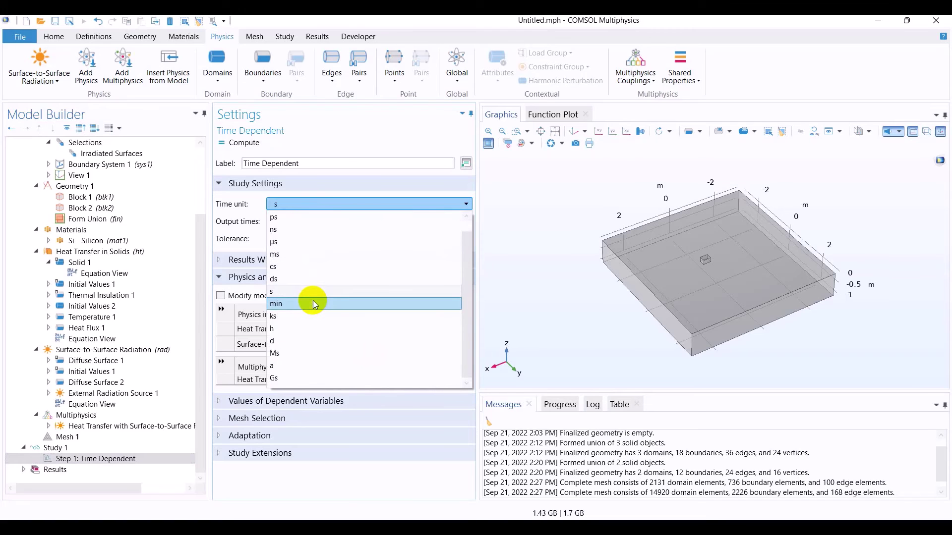
pyautogui.click(308, 341)
pyautogui.hotkey('alt', 'Tab')
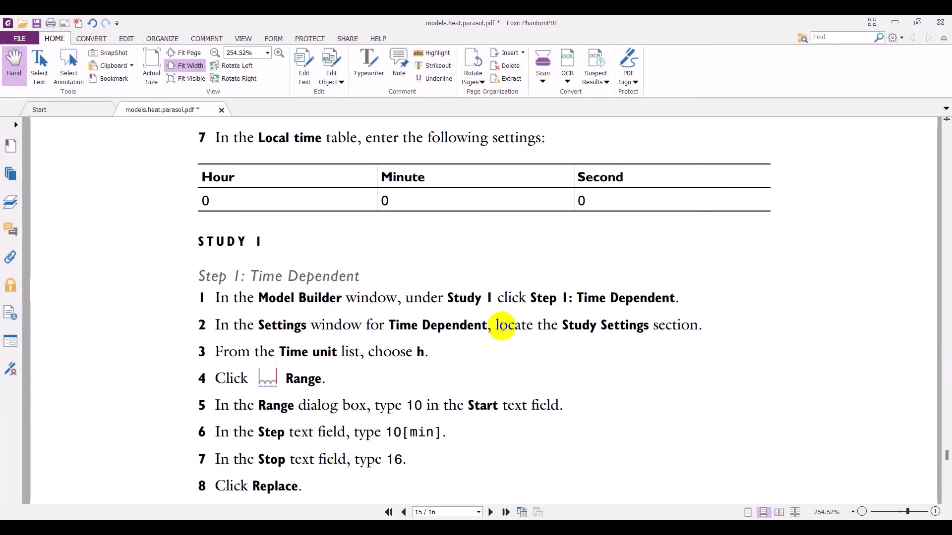
pyautogui.hotkey('alt', 'Tab')
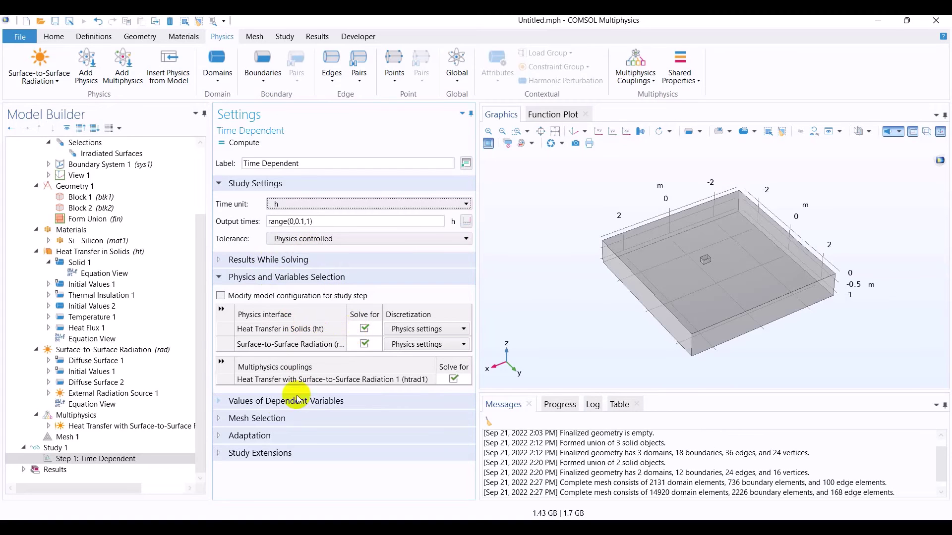
# Step: As the PDF instructs, open the Range dialog for the output times of the Time Dependent study step in COMSOL
pyautogui.hotkey('alt', 'Tab')
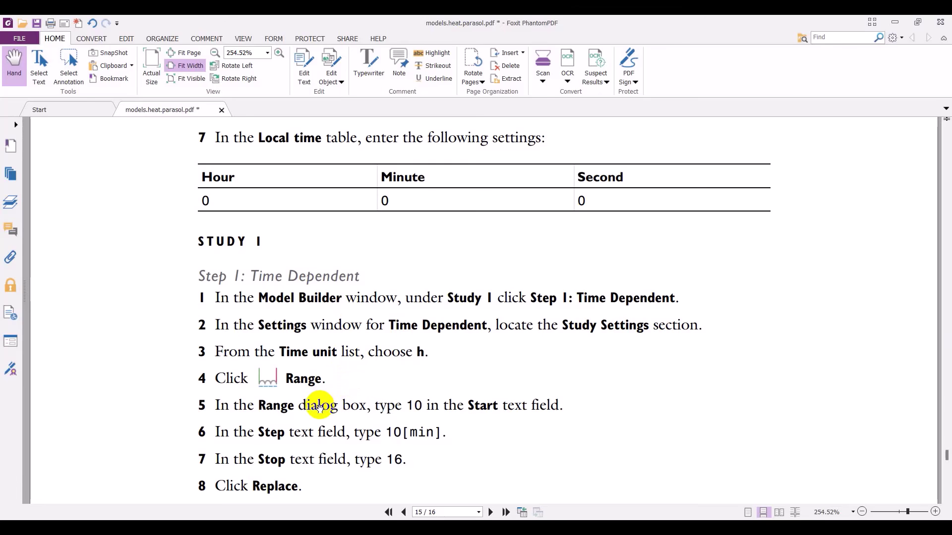
pyautogui.hotkey('alt', 'Tab')
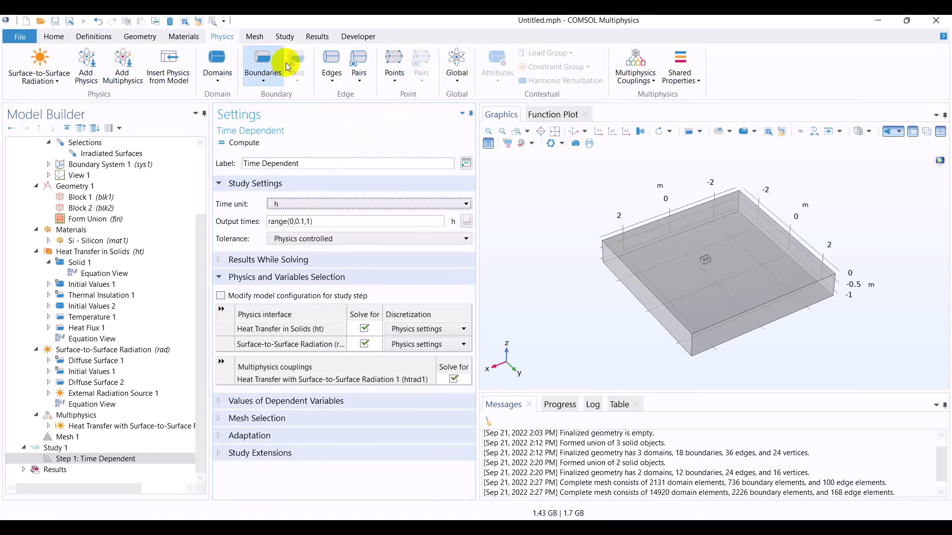
pyautogui.click(322, 38)
pyautogui.click(286, 38)
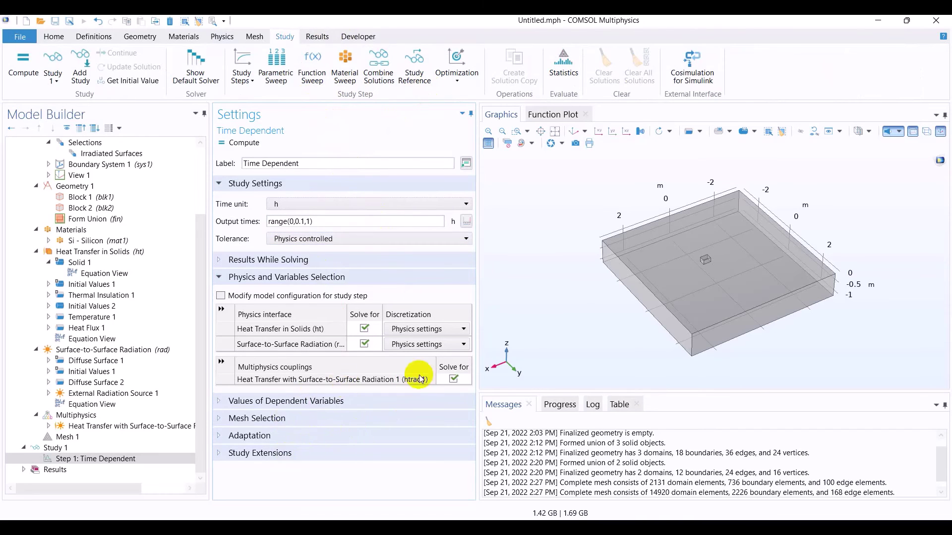
pyautogui.click(272, 263)
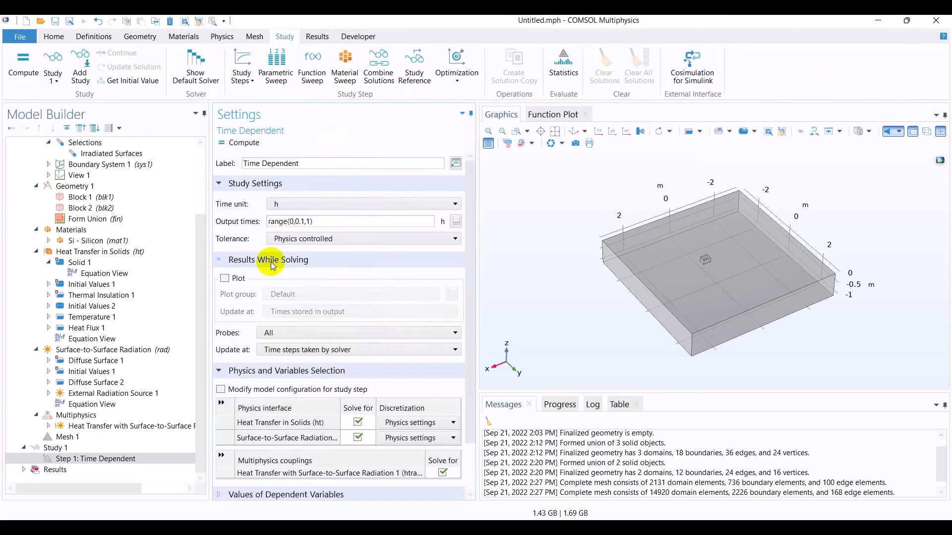
pyautogui.click(273, 263)
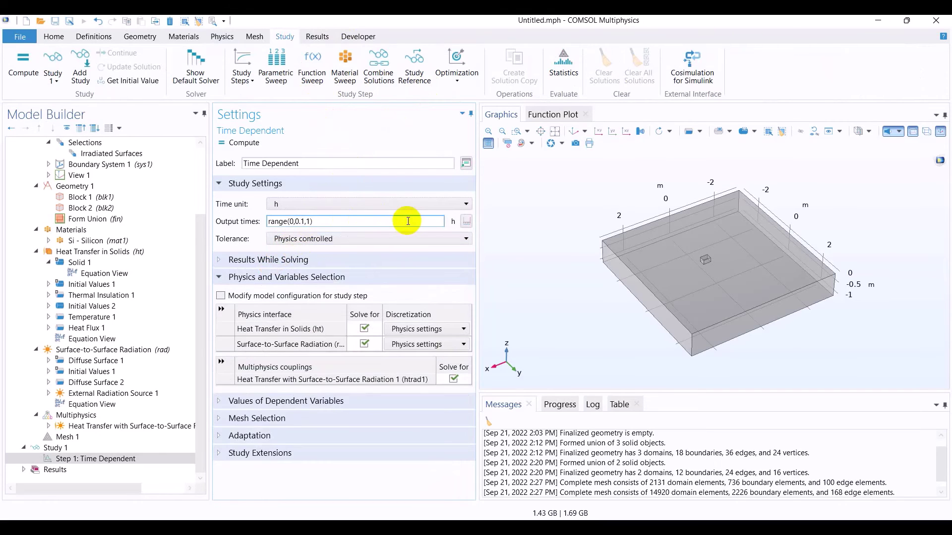
pyautogui.click(463, 226)
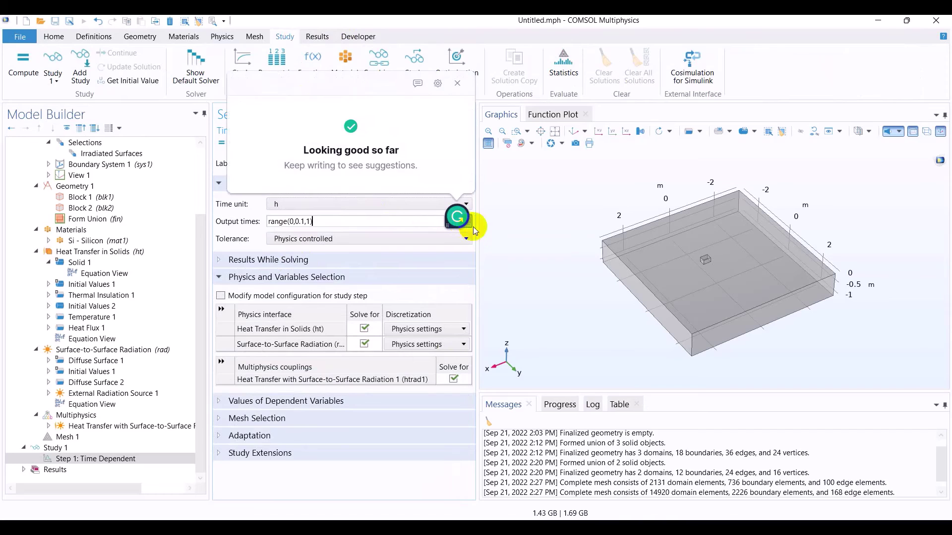
pyautogui.click(461, 117)
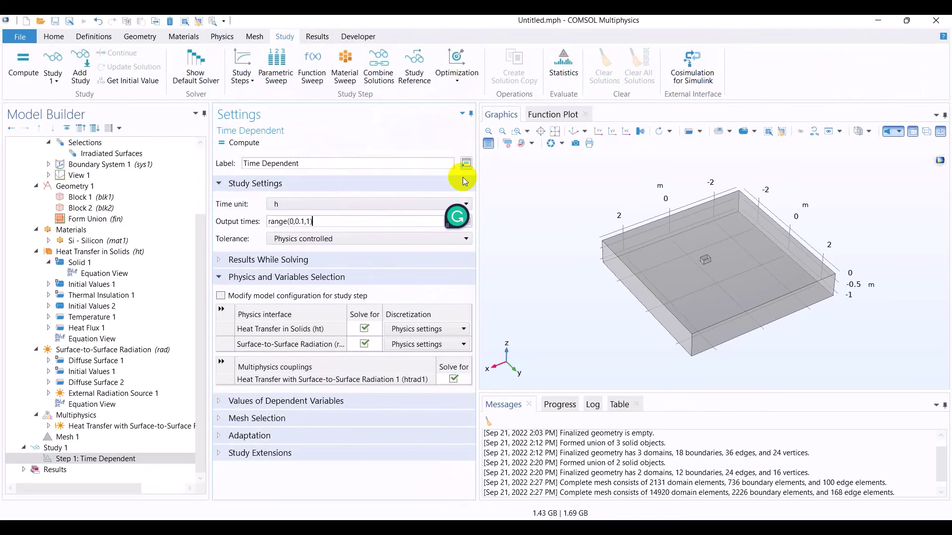
pyautogui.click(466, 221)
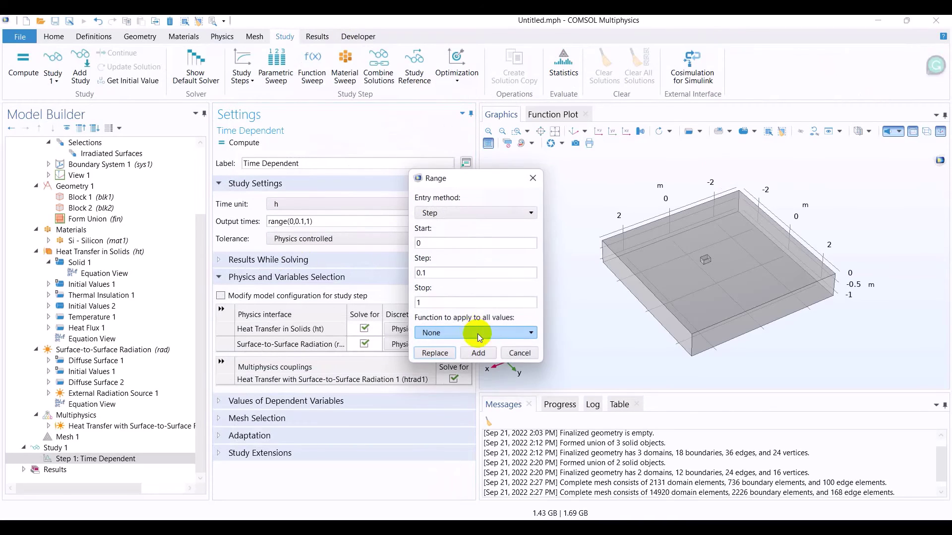
# Step: Enter the PDF's output time range values in COMSOL, with start 10 and step 10[min]
pyautogui.hotkey('alt', 'Tab')
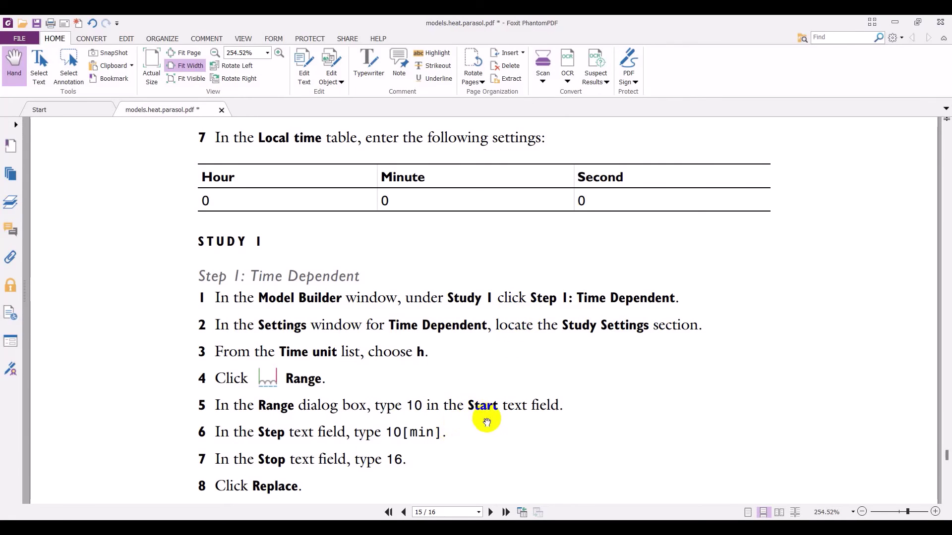
pyautogui.hotkey('alt', 'Tab')
pyautogui.click(460, 243)
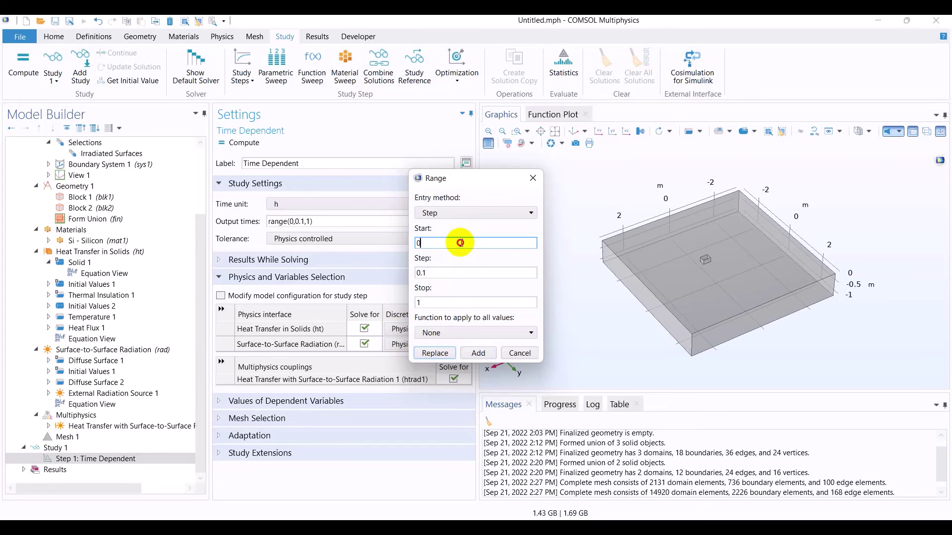
pyautogui.hotkey('alt', 'Tab')
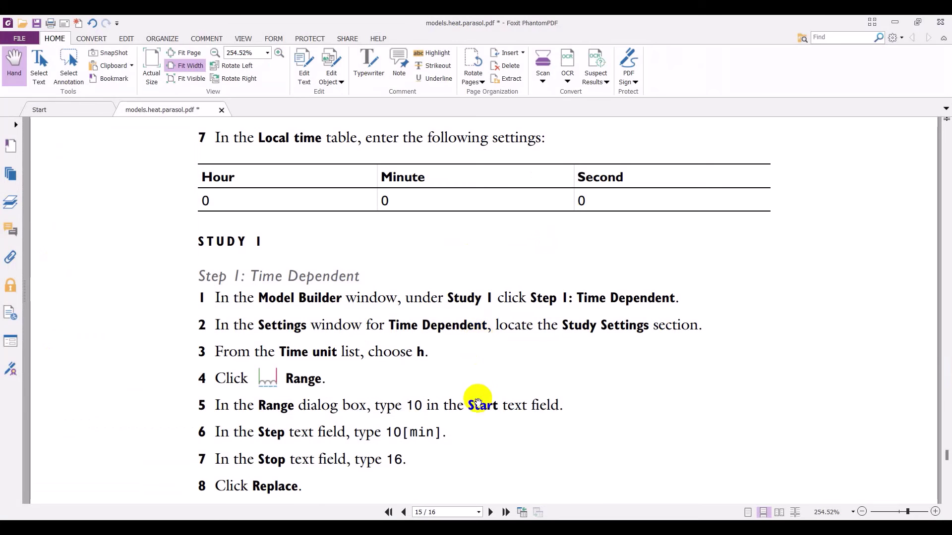
pyautogui.hotkey('alt', 'Tab')
pyautogui.click(437, 272)
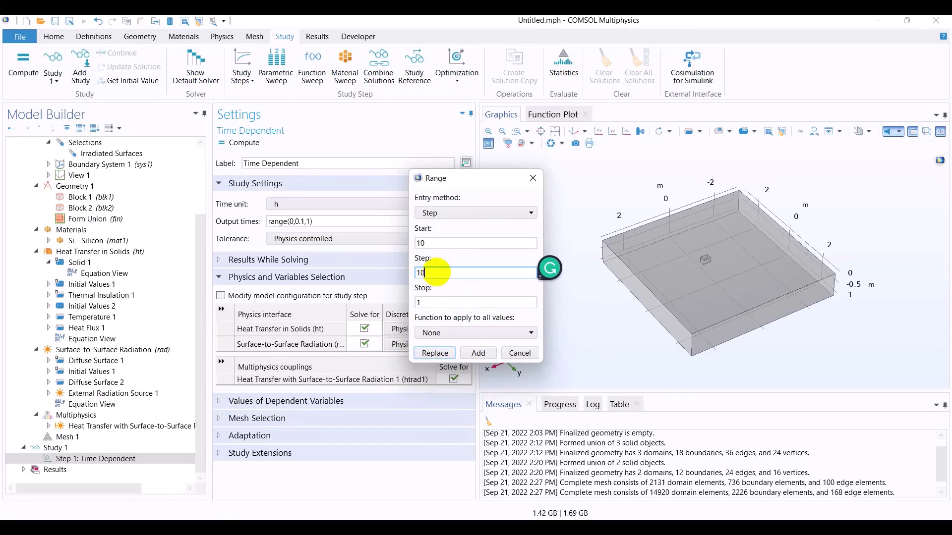